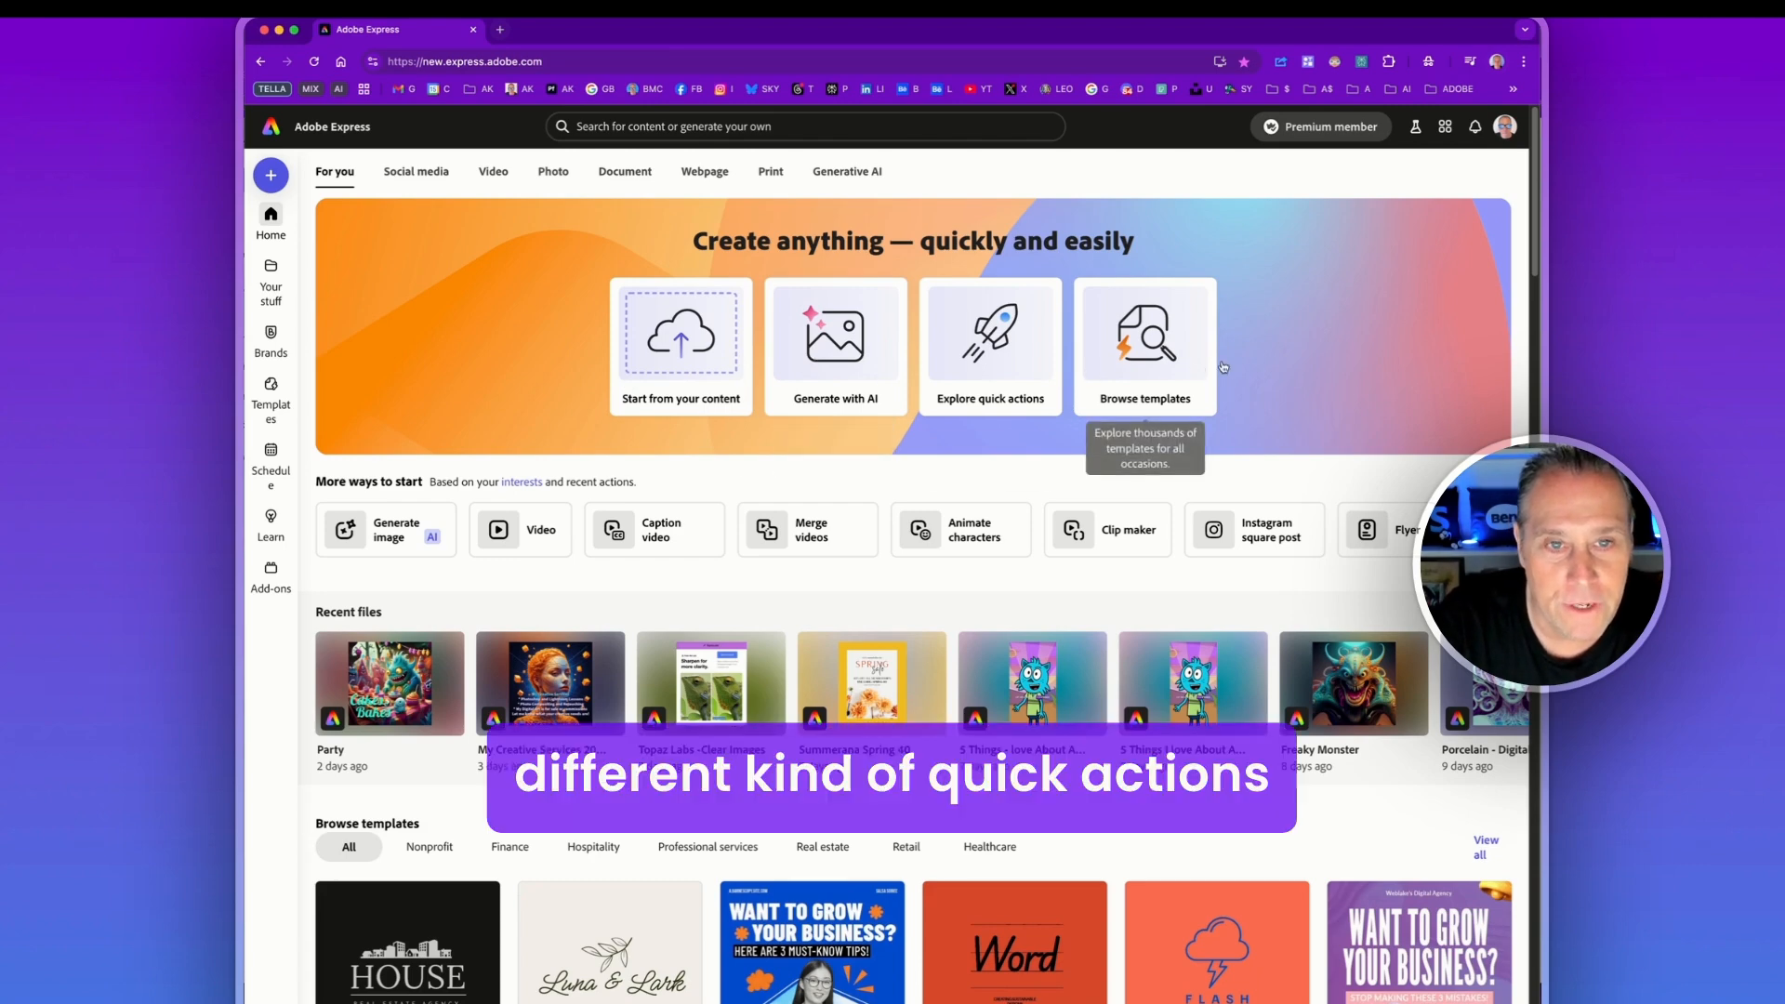
Generate an AI image from the prompt "Monster party" with the content type set to Art.
{"action": "left_click", "coordinate": [836, 351]}
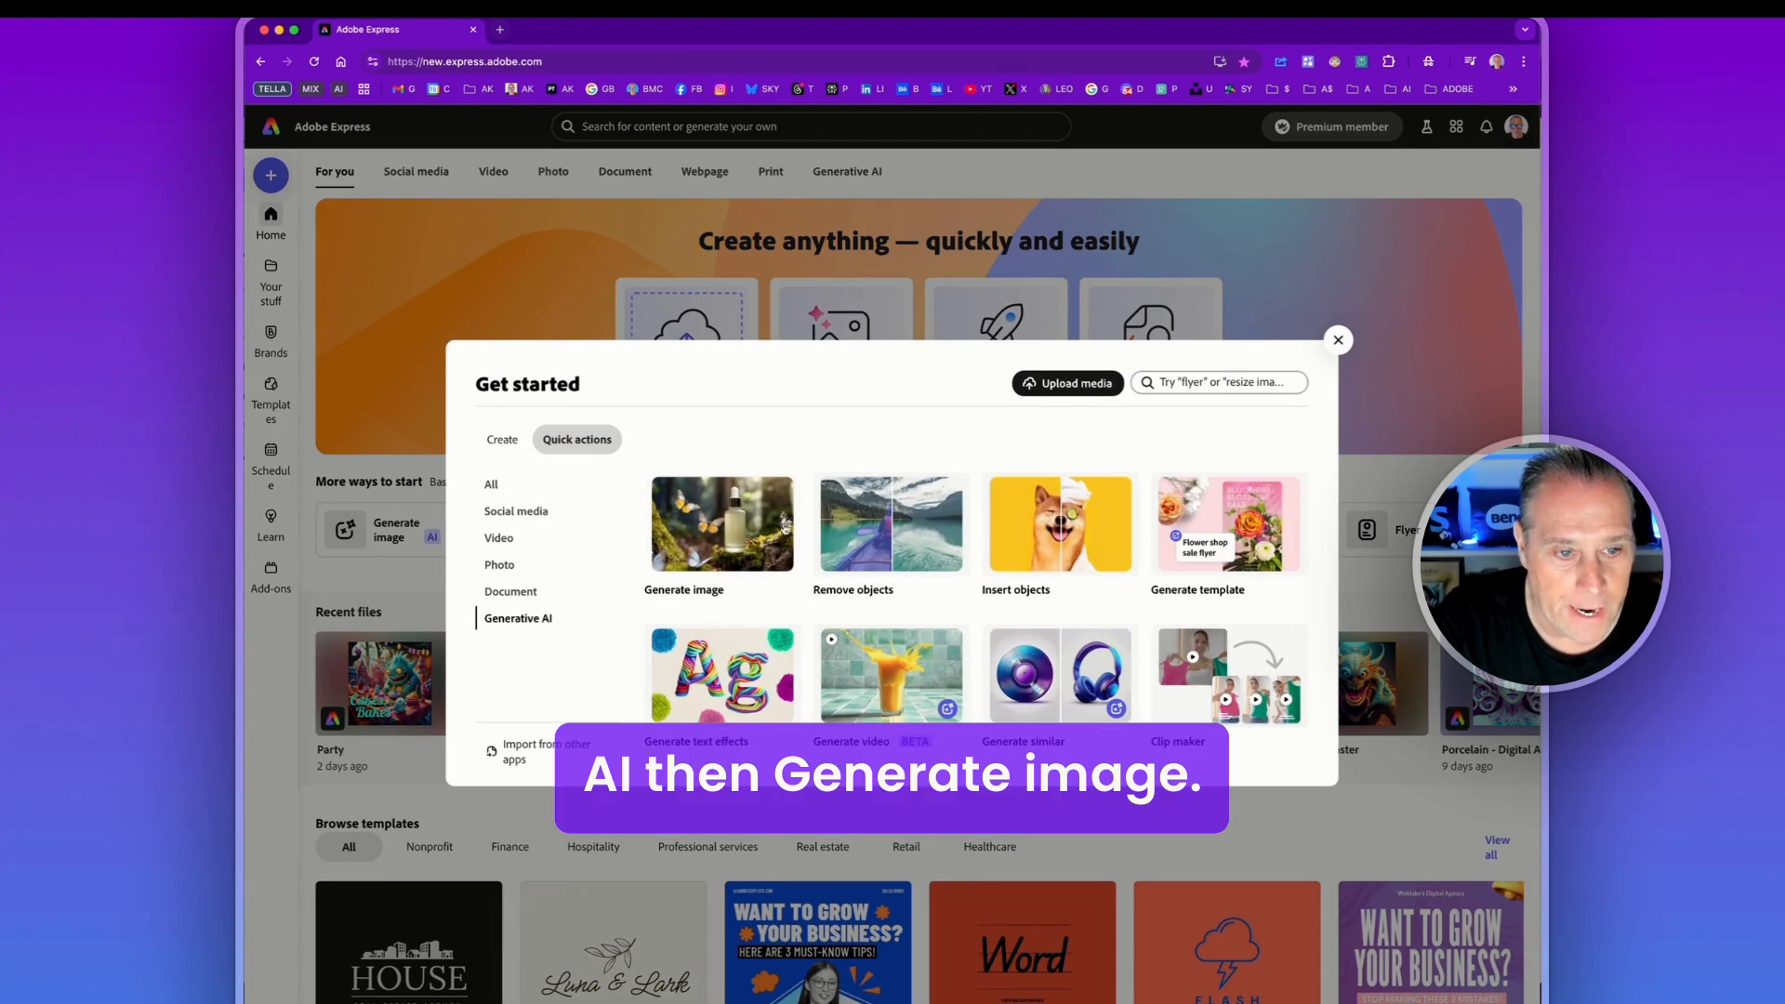
{"action": "left_click", "coordinate": [736, 526]}
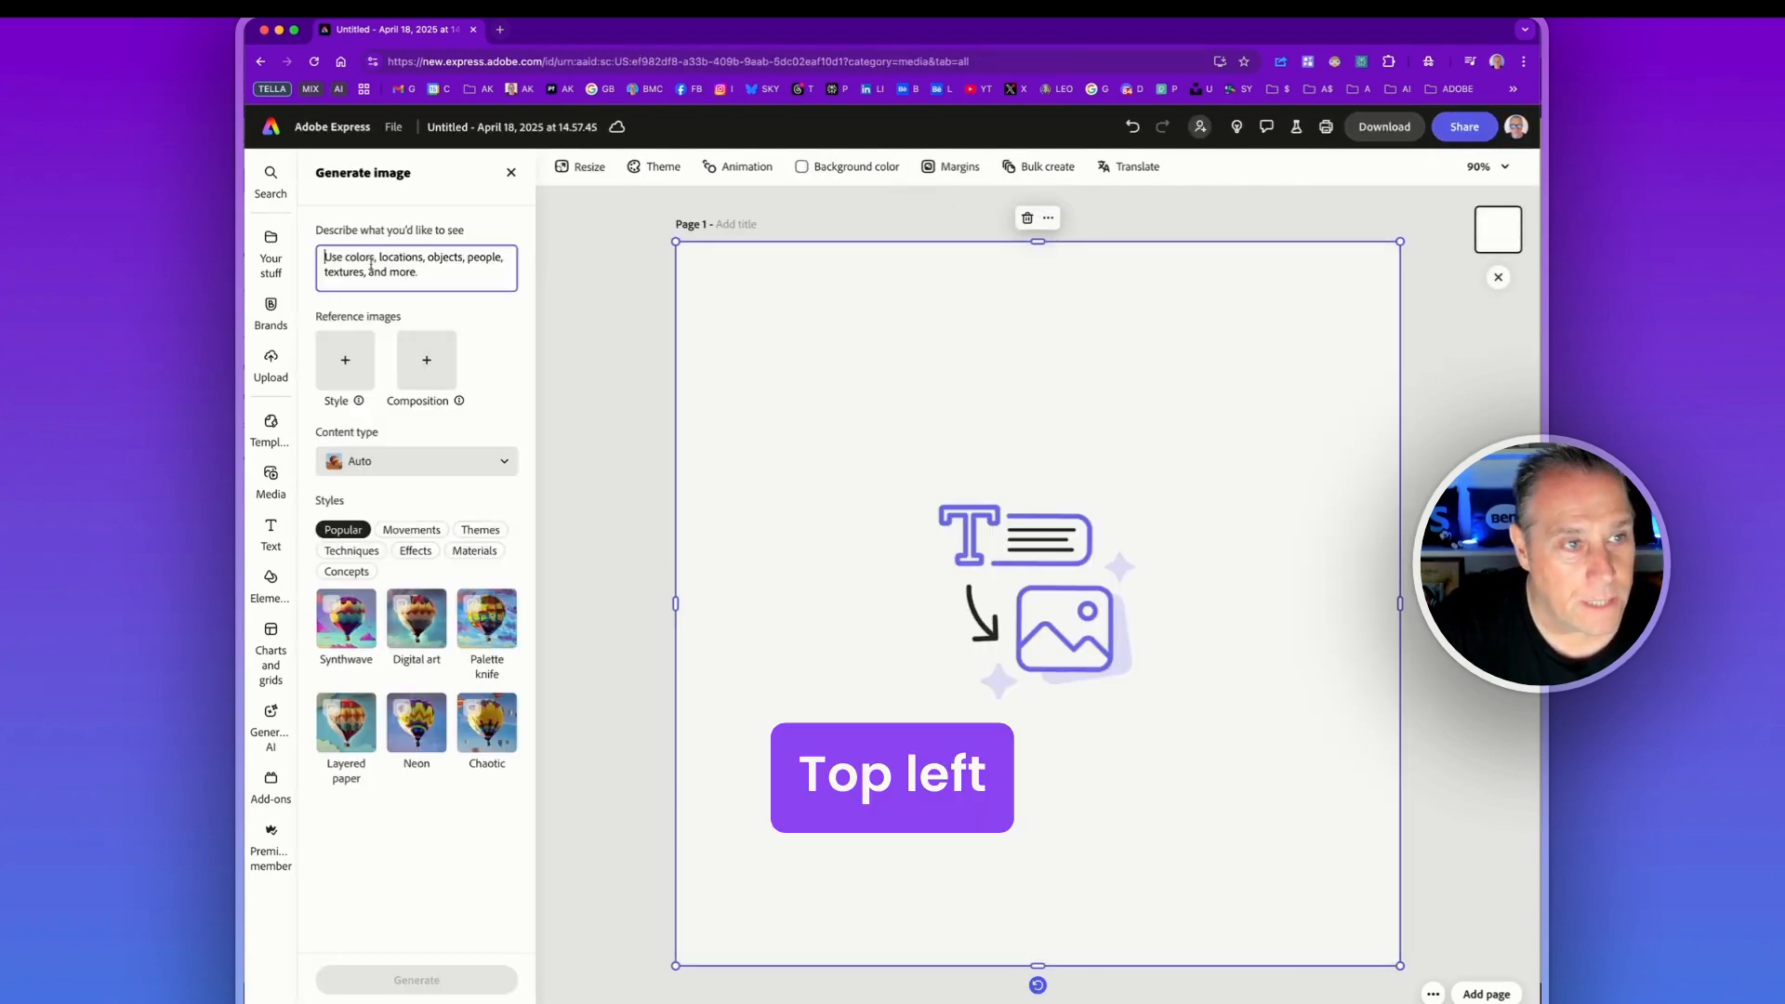
{"action": "type", "text": "Monster"}
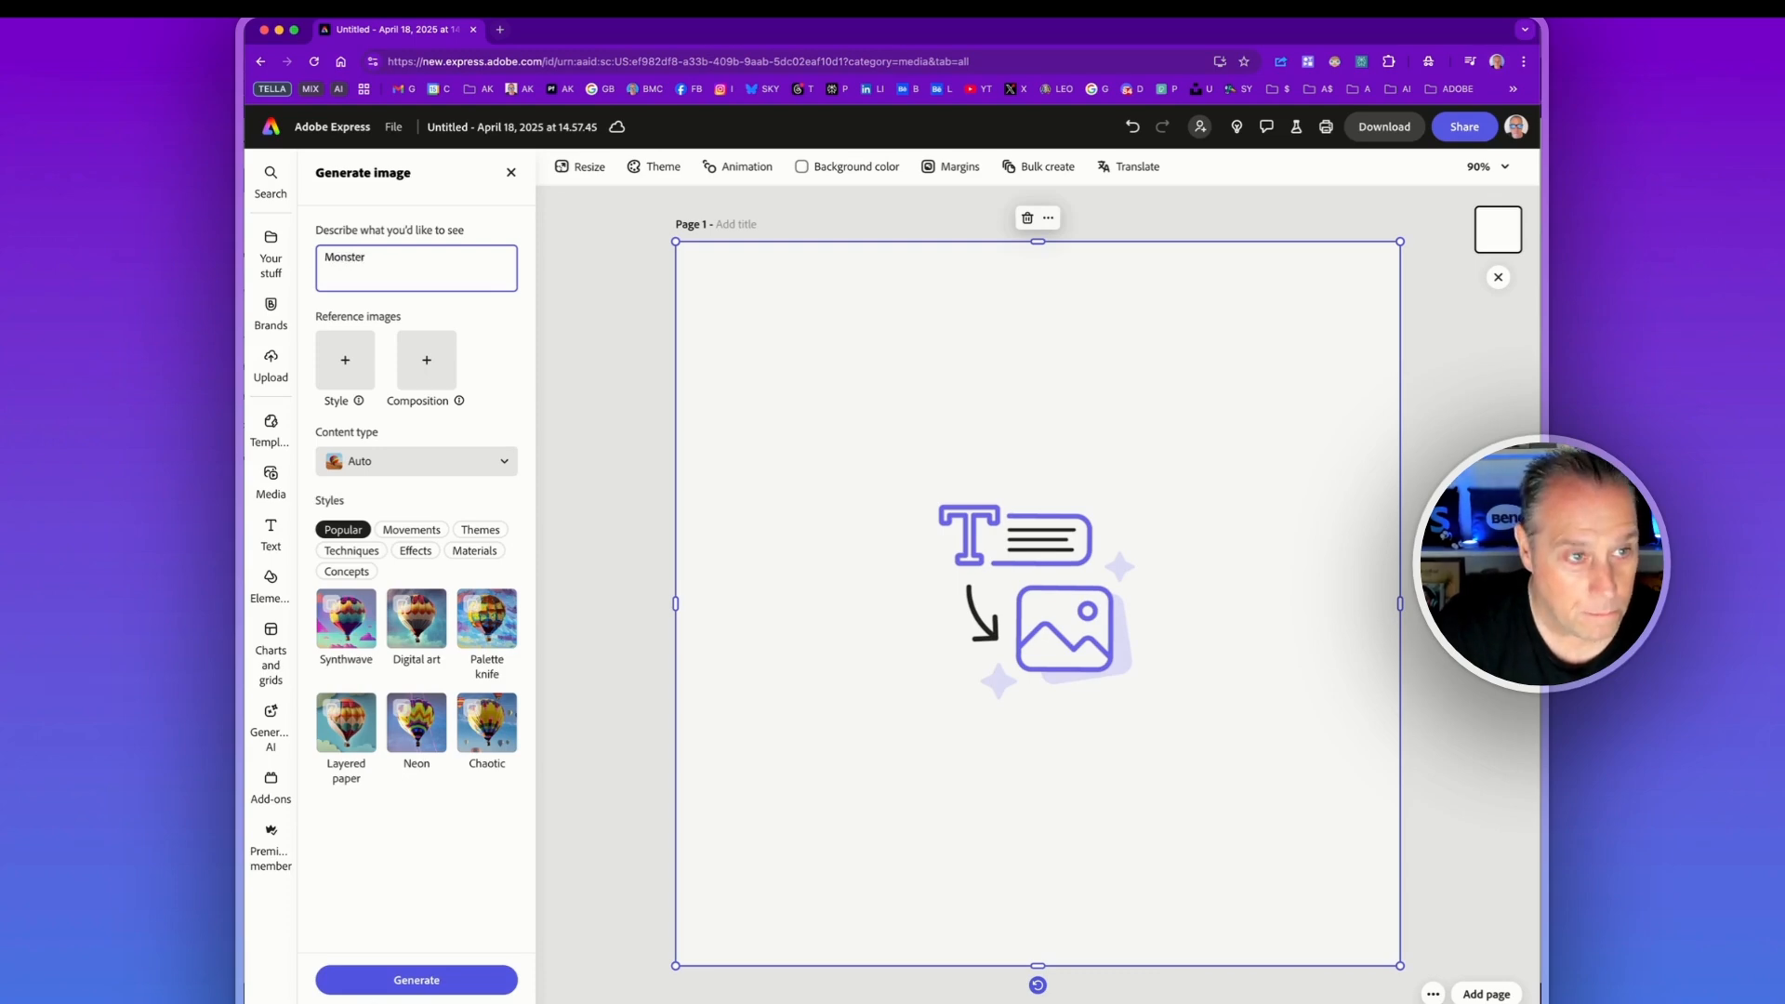
{"action": "type", "text": " party"}
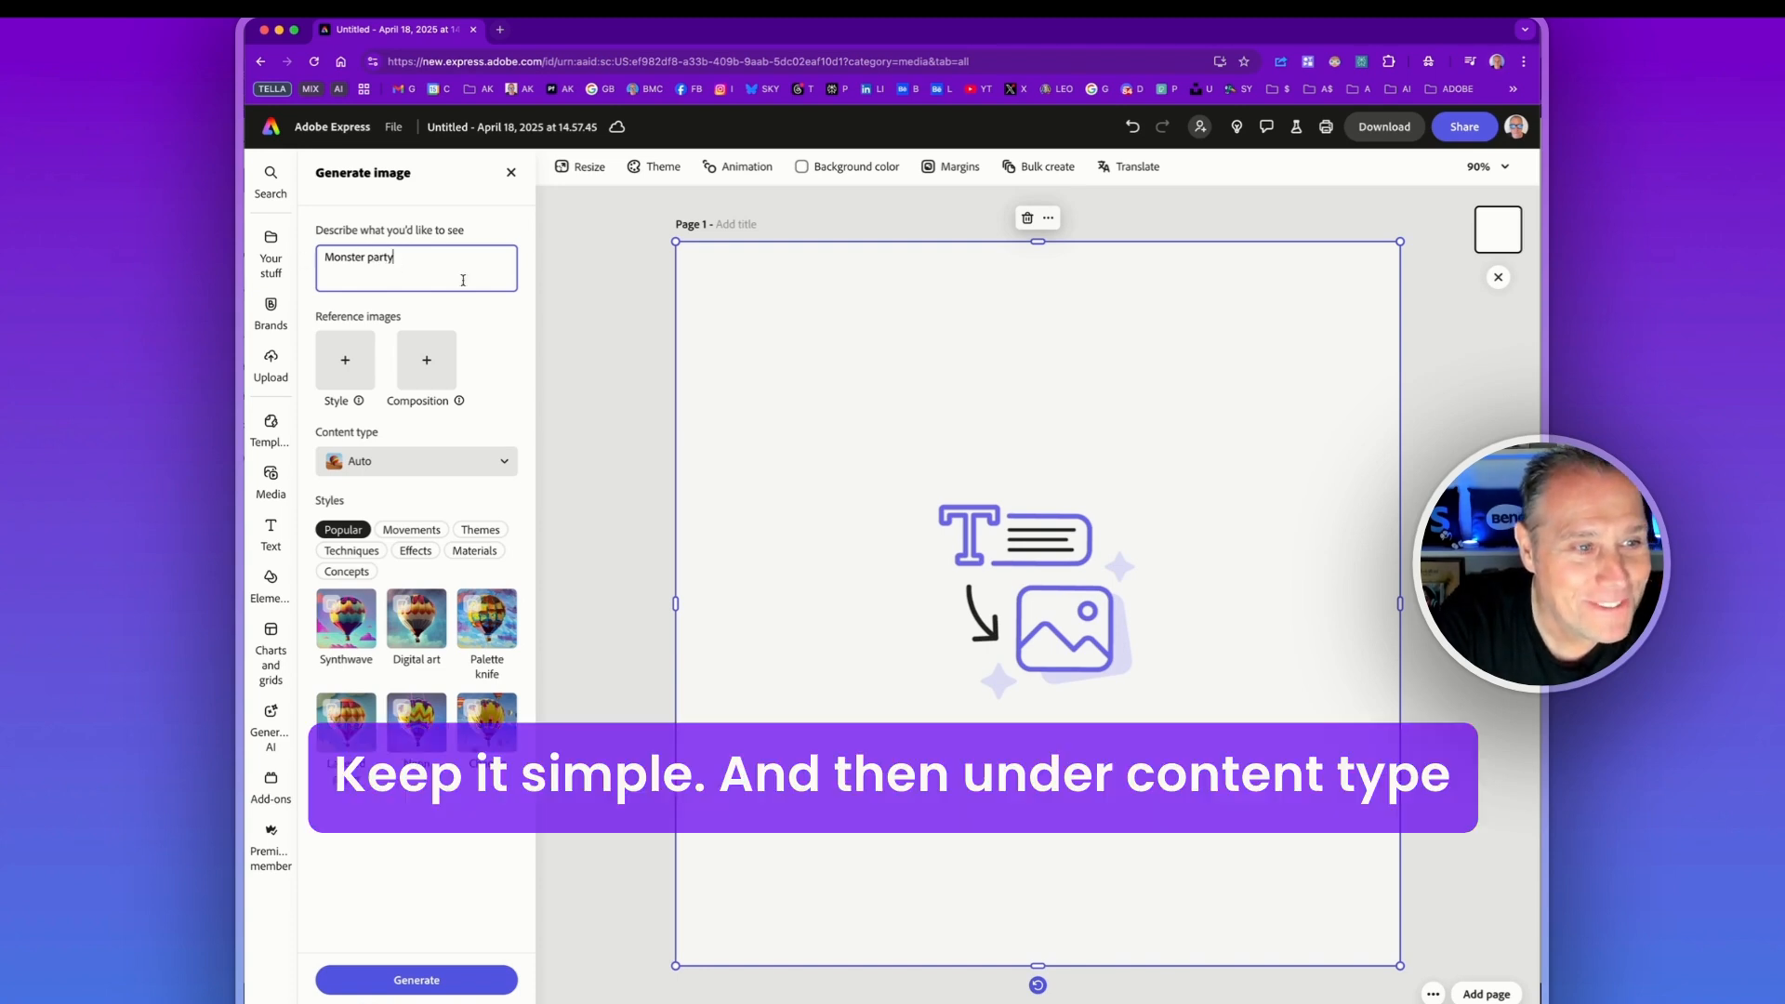
{"action": "left_click", "coordinate": [398, 462]}
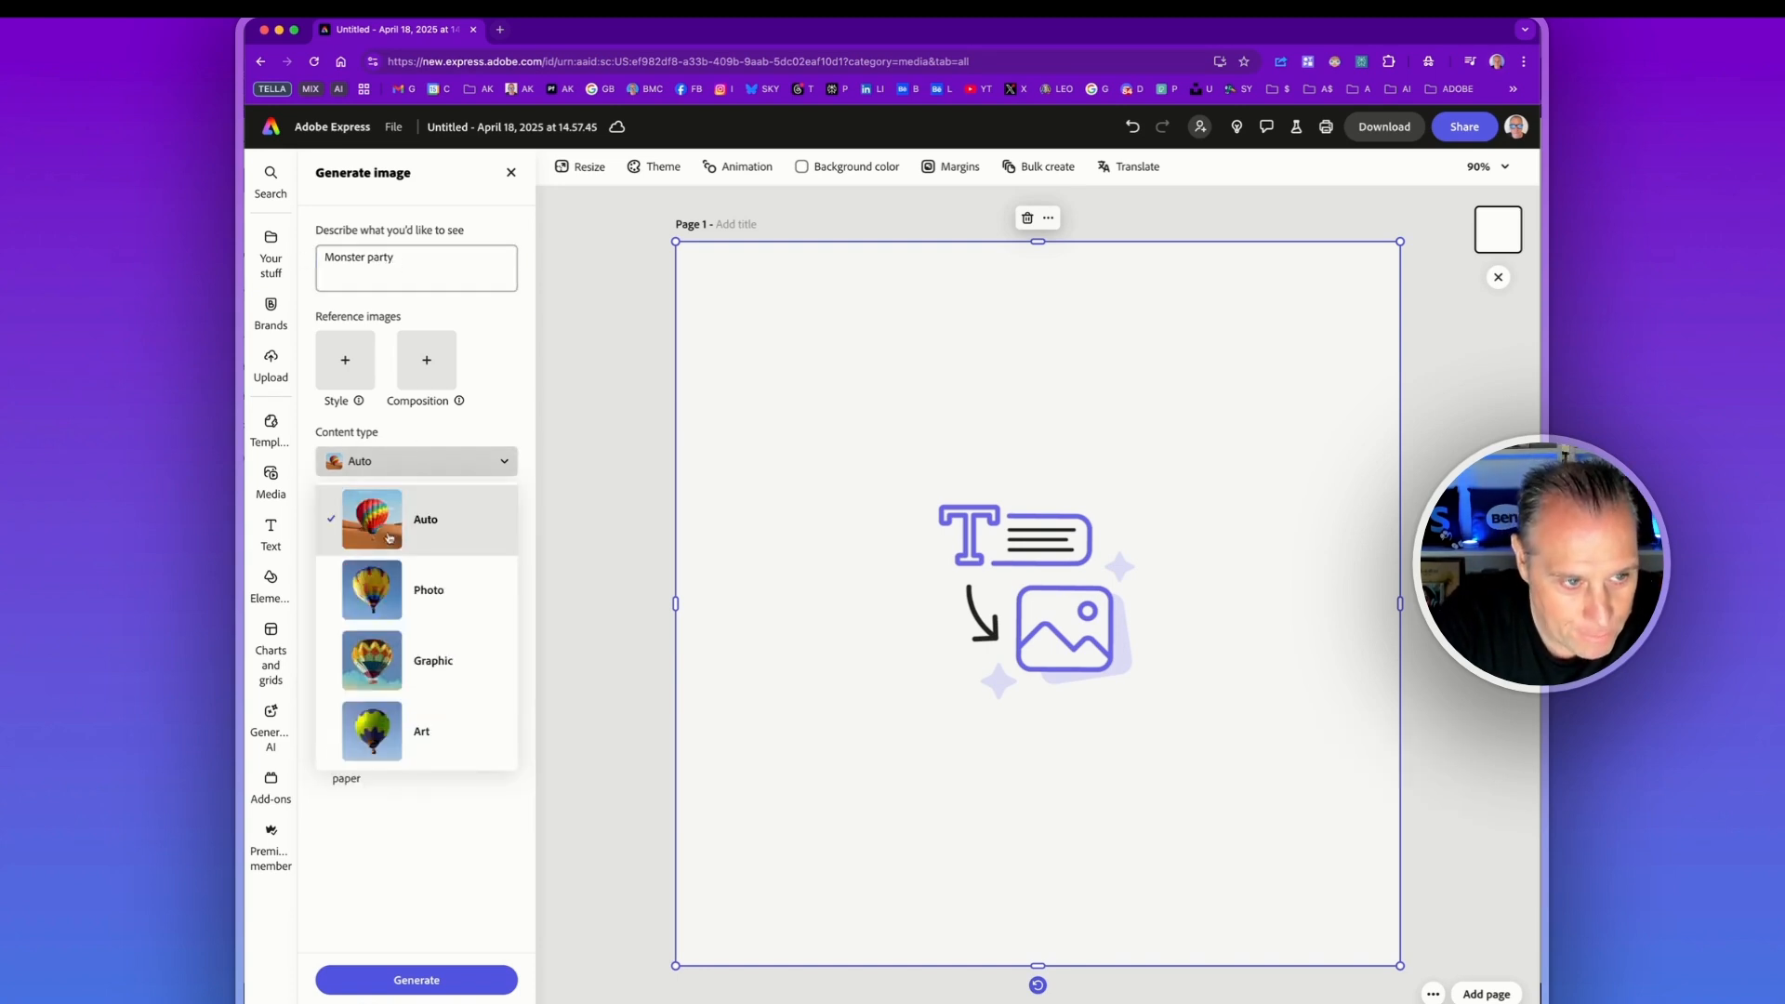
{"action": "left_click", "coordinate": [445, 734]}
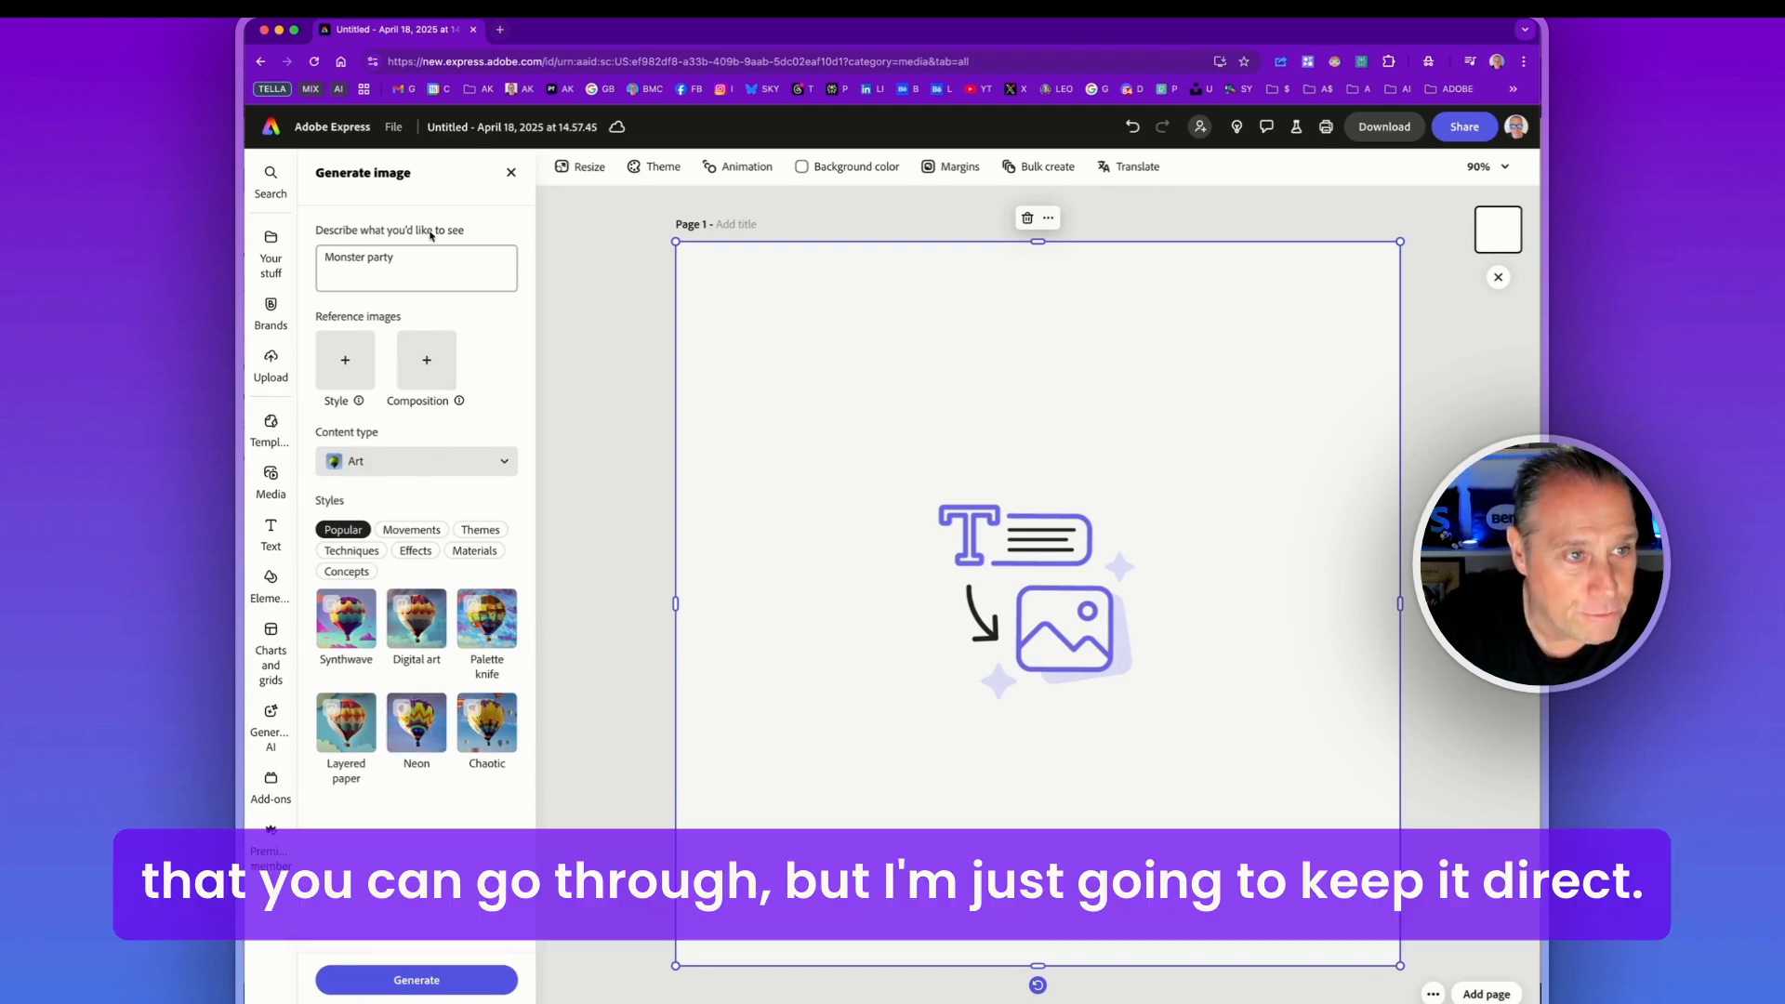
{"action": "left_click", "coordinate": [417, 979]}
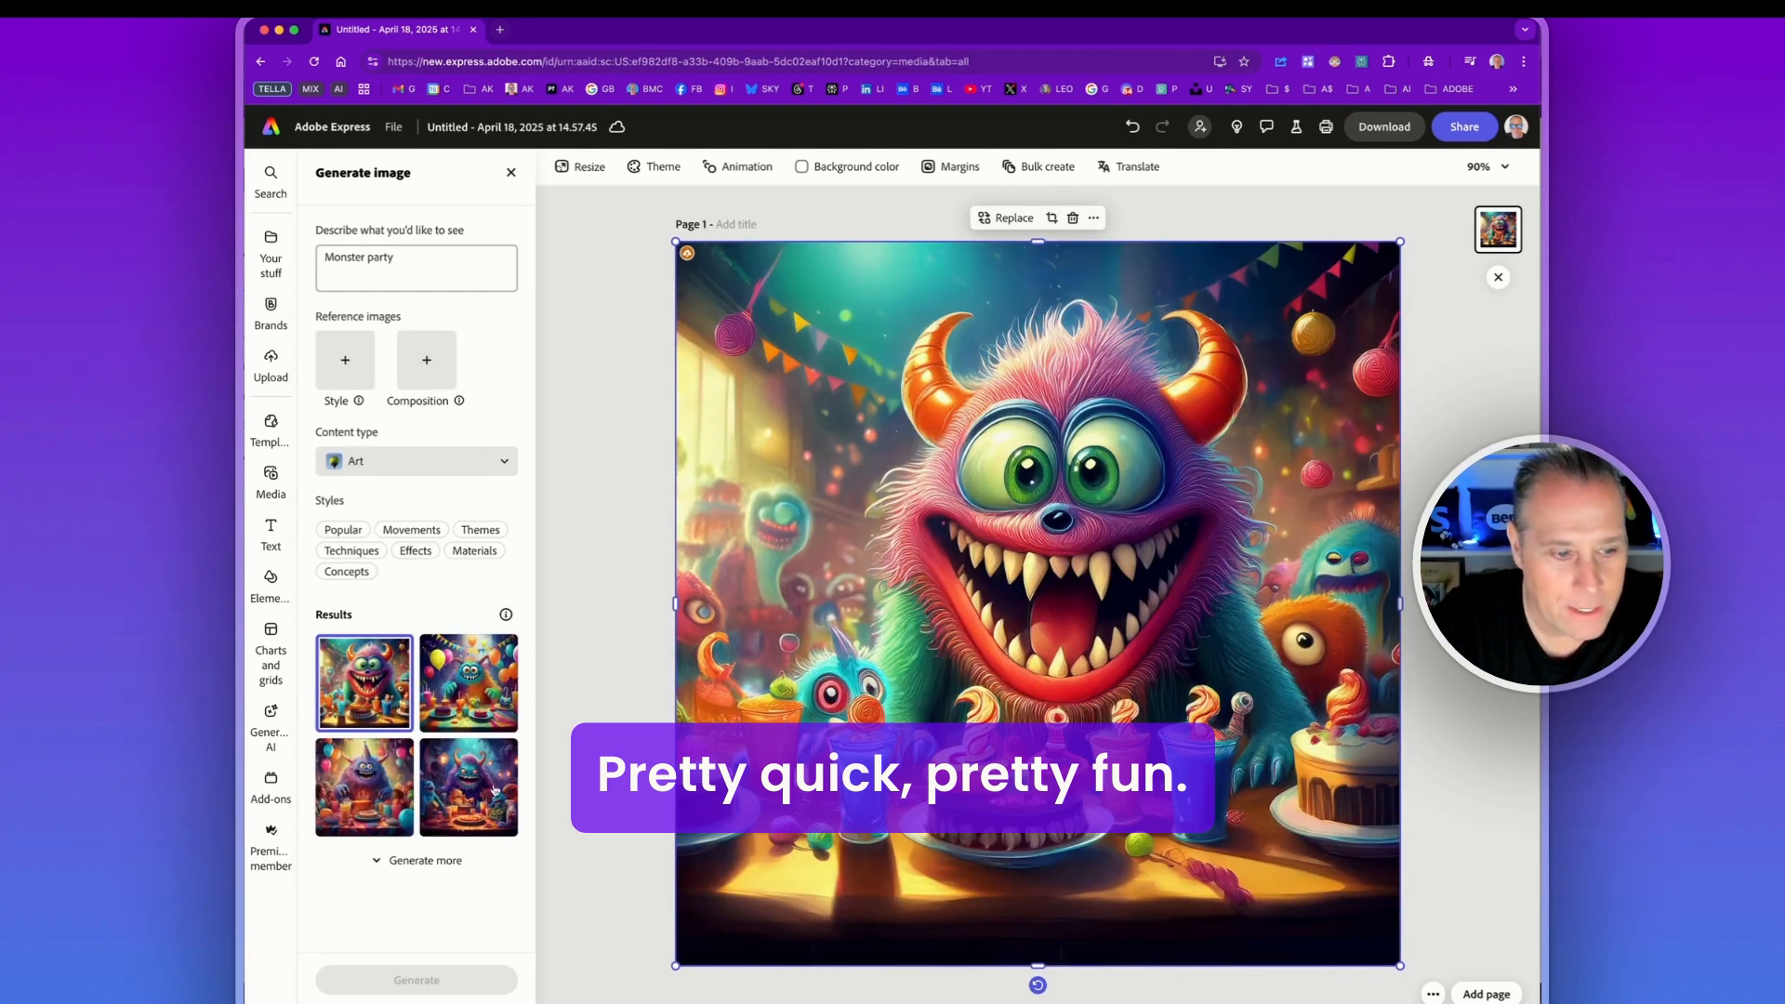
Compare the generated variations and choose the purple monster wearing a party hat behind the birthday cake.
{"action": "left_click", "coordinate": [470, 683]}
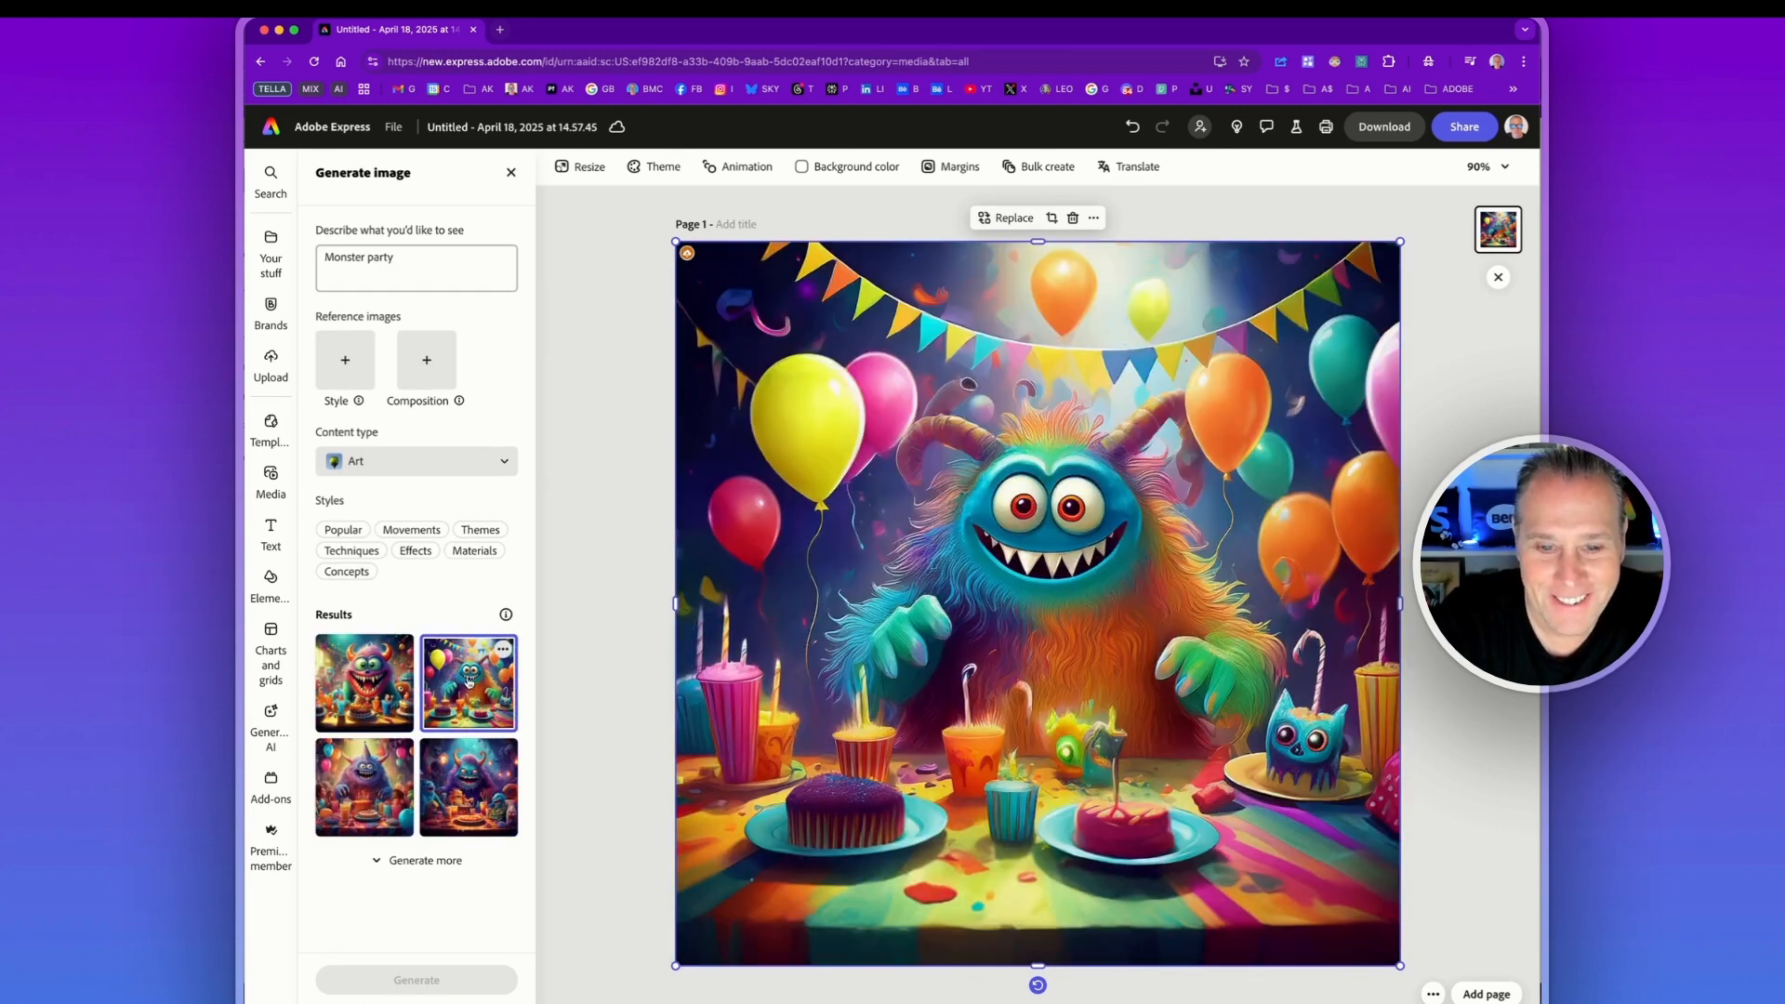
{"action": "left_click", "coordinate": [372, 798]}
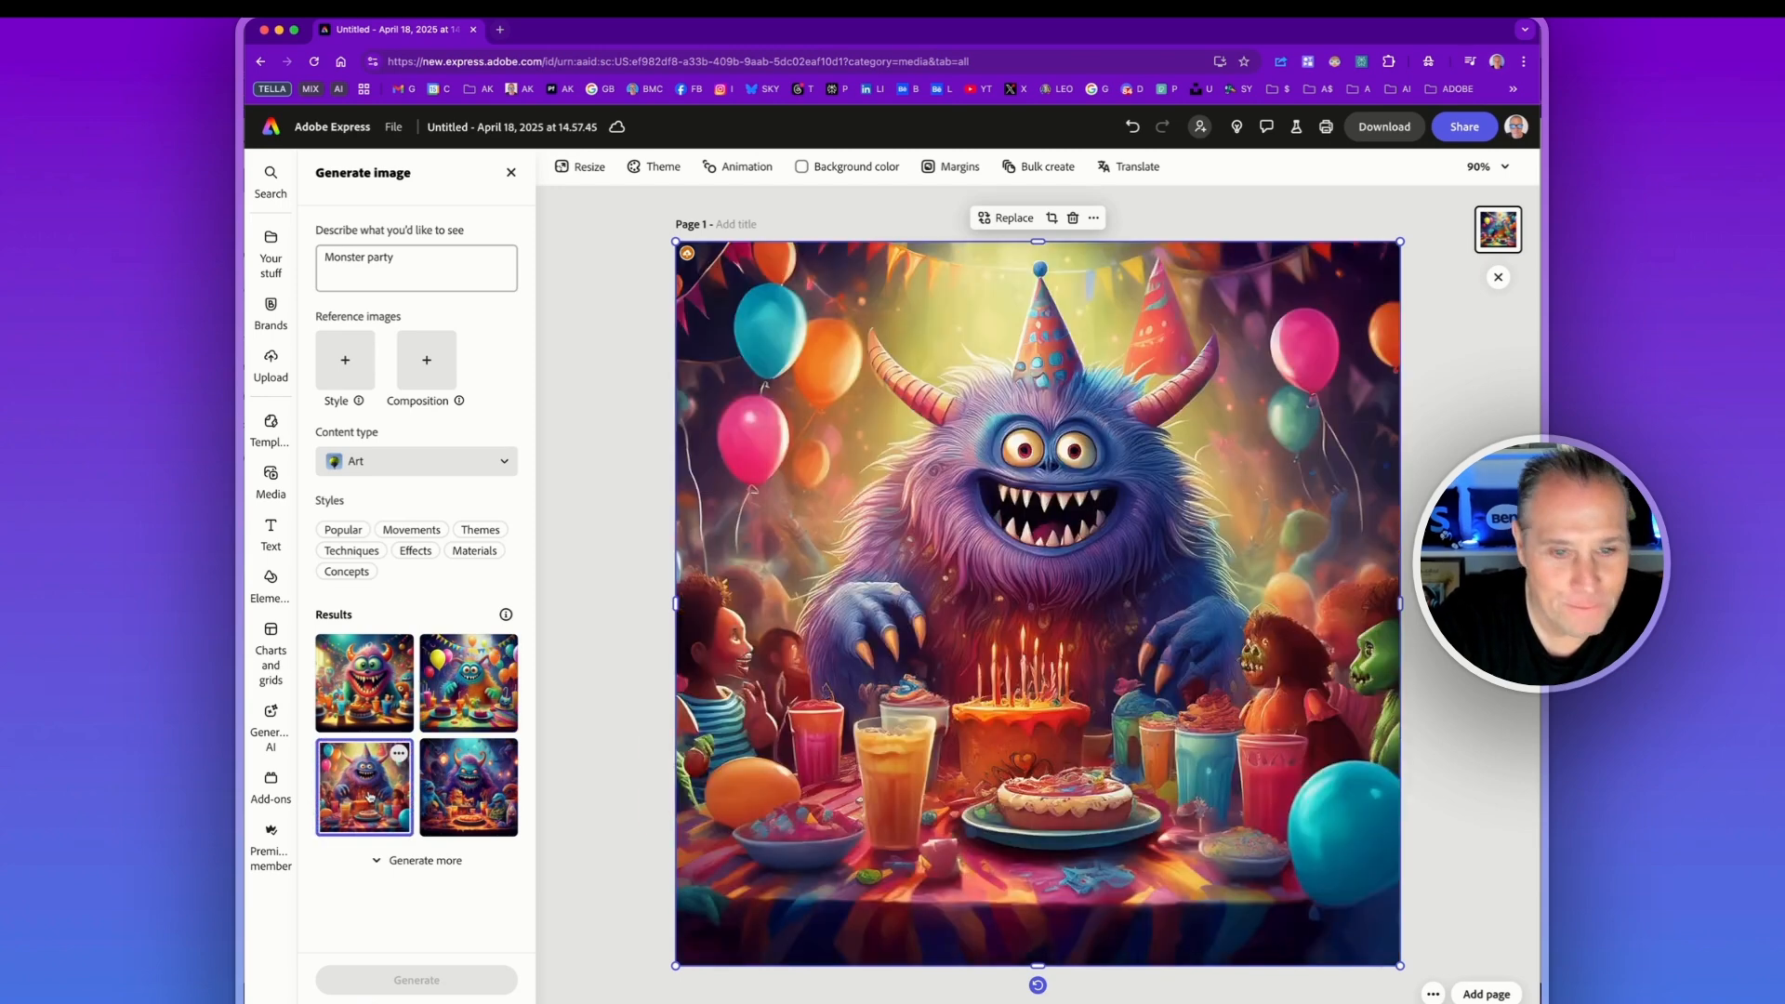
{"action": "left_click", "coordinate": [475, 795]}
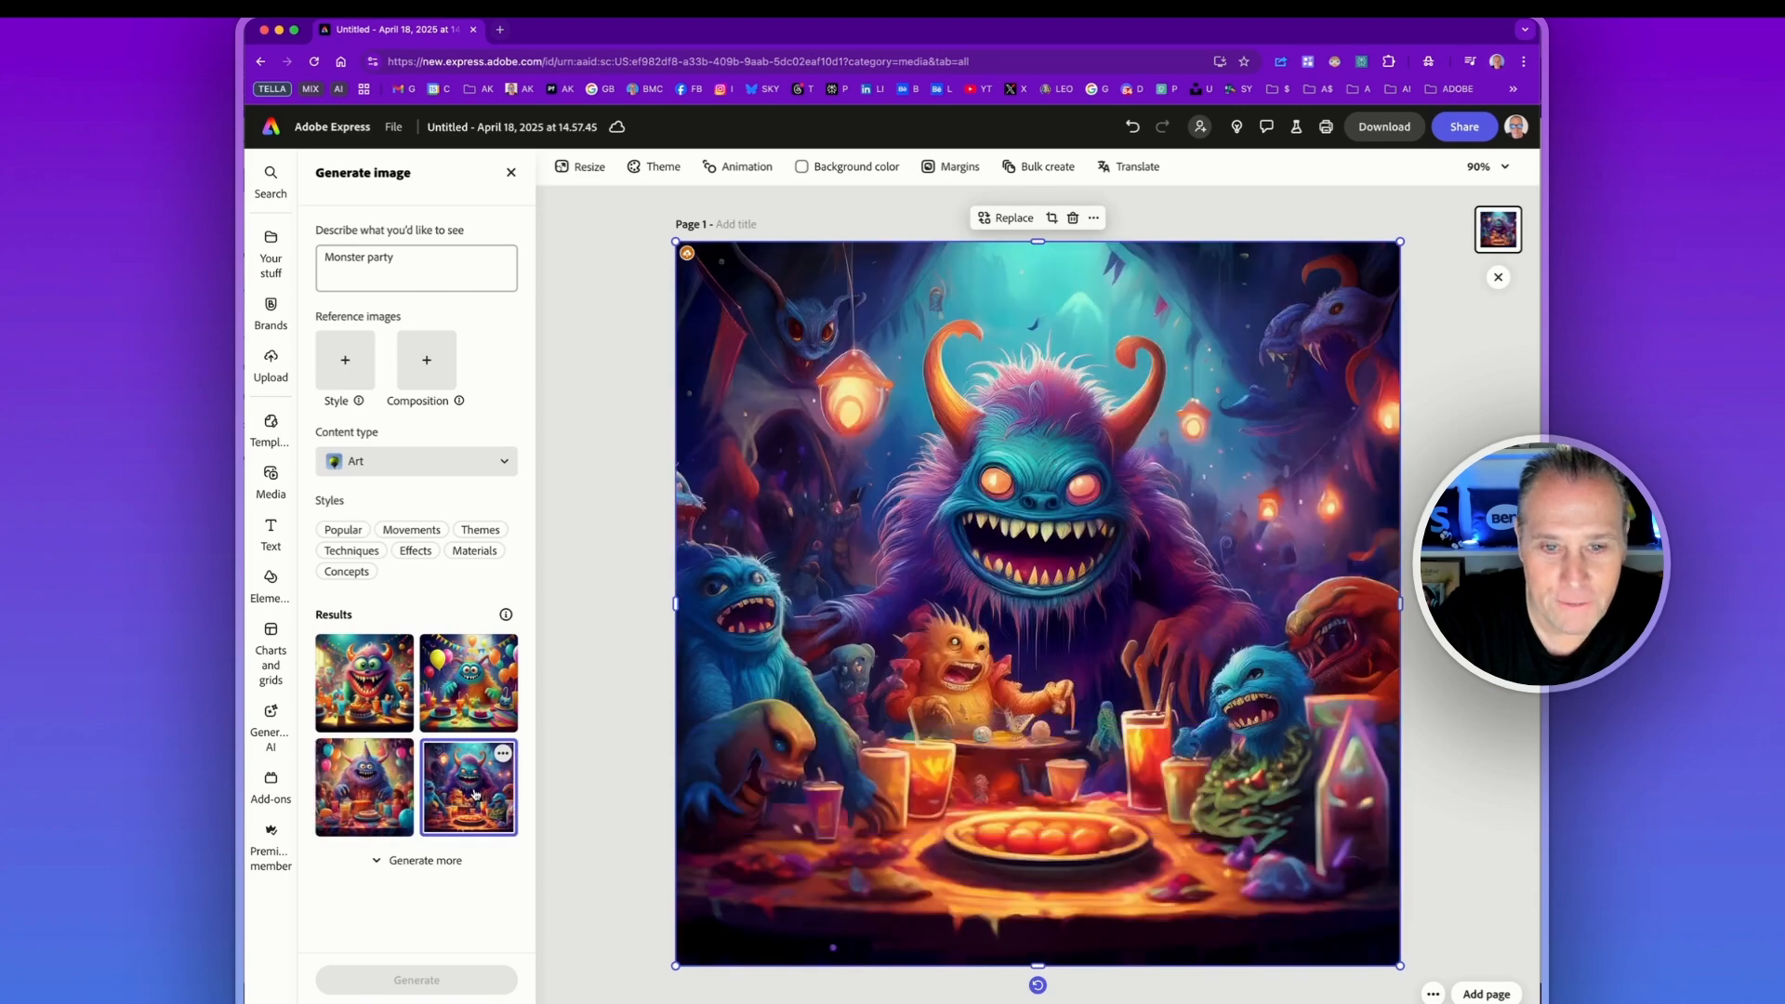
{"action": "left_click", "coordinate": [380, 796]}
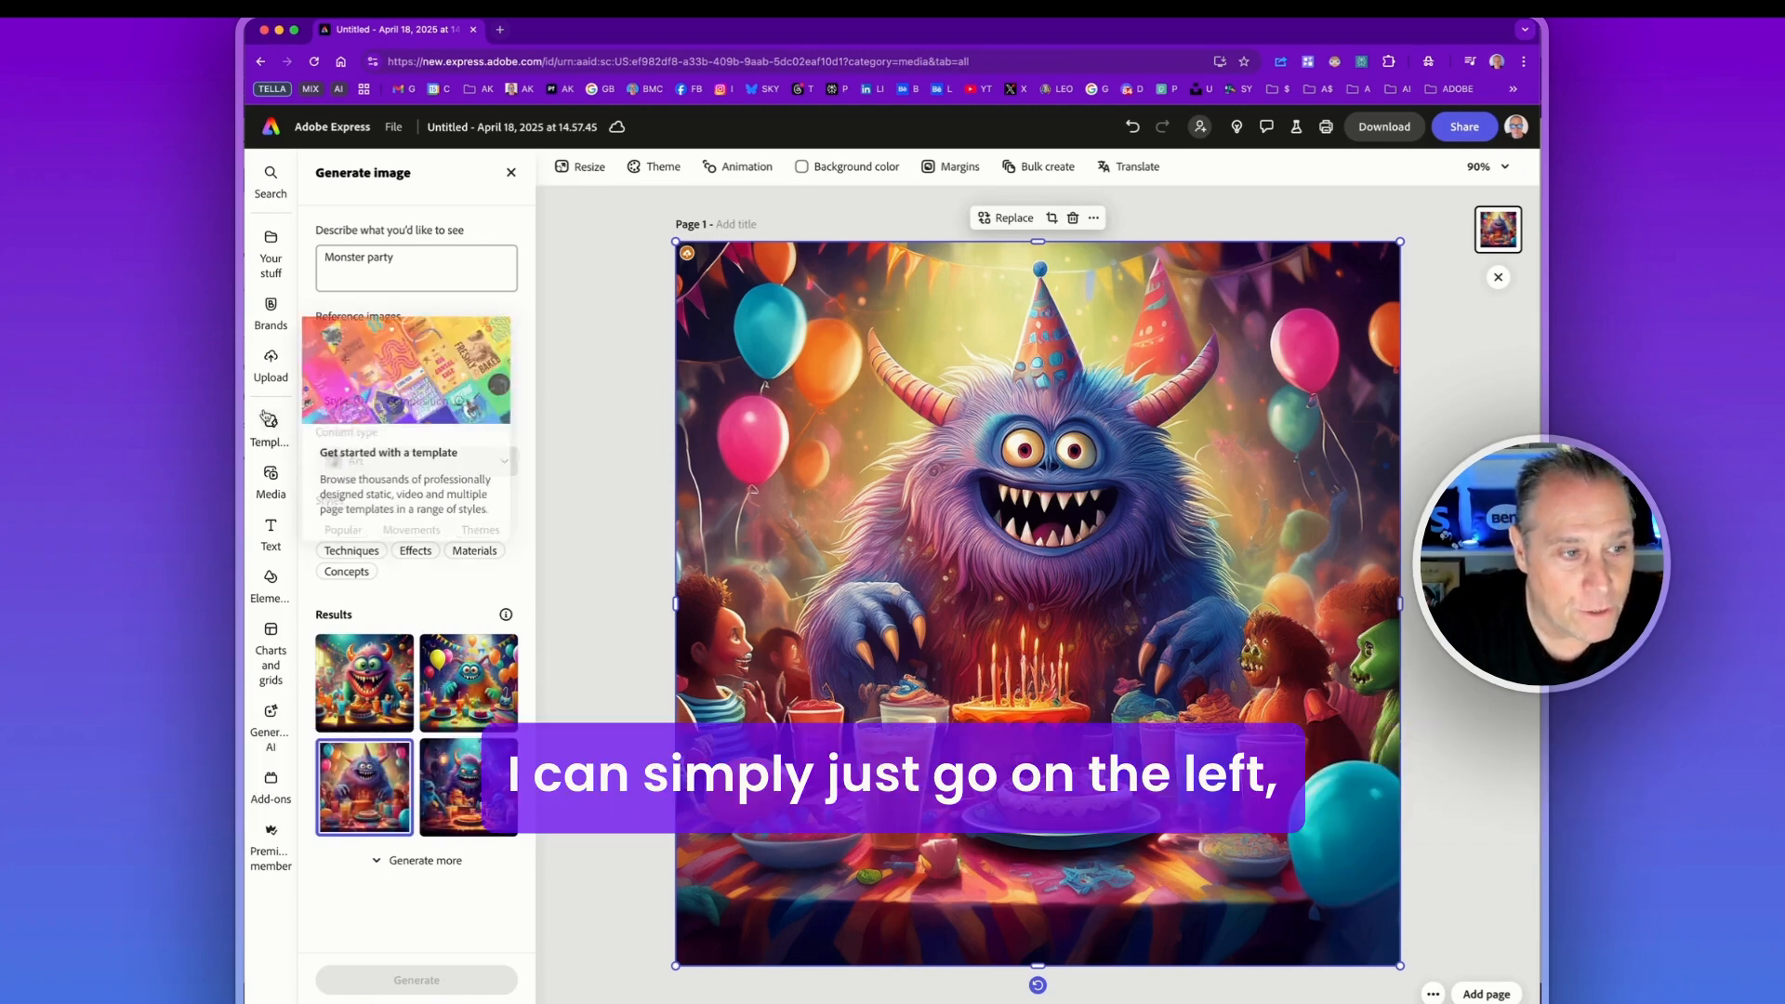
Search the text designs for "party" and add the "Cakes & Bakes" lettering to the page.
{"action": "left_click", "coordinate": [271, 535]}
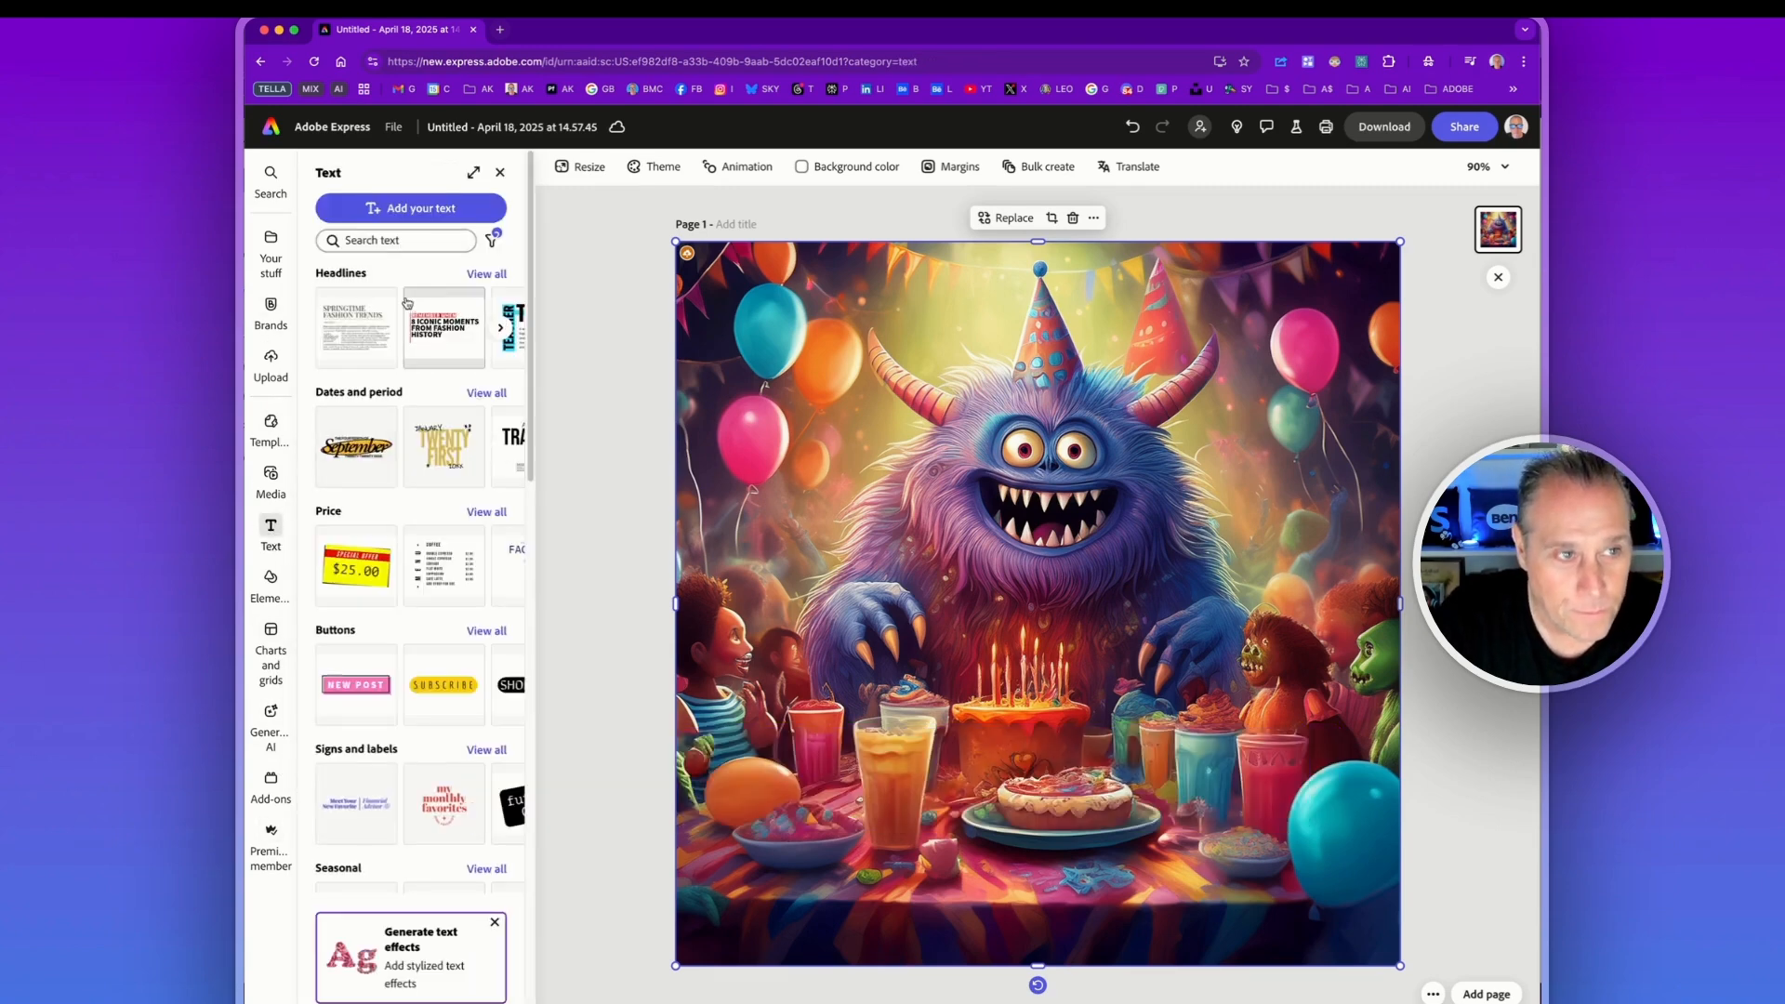
{"action": "left_click", "coordinate": [391, 241]}
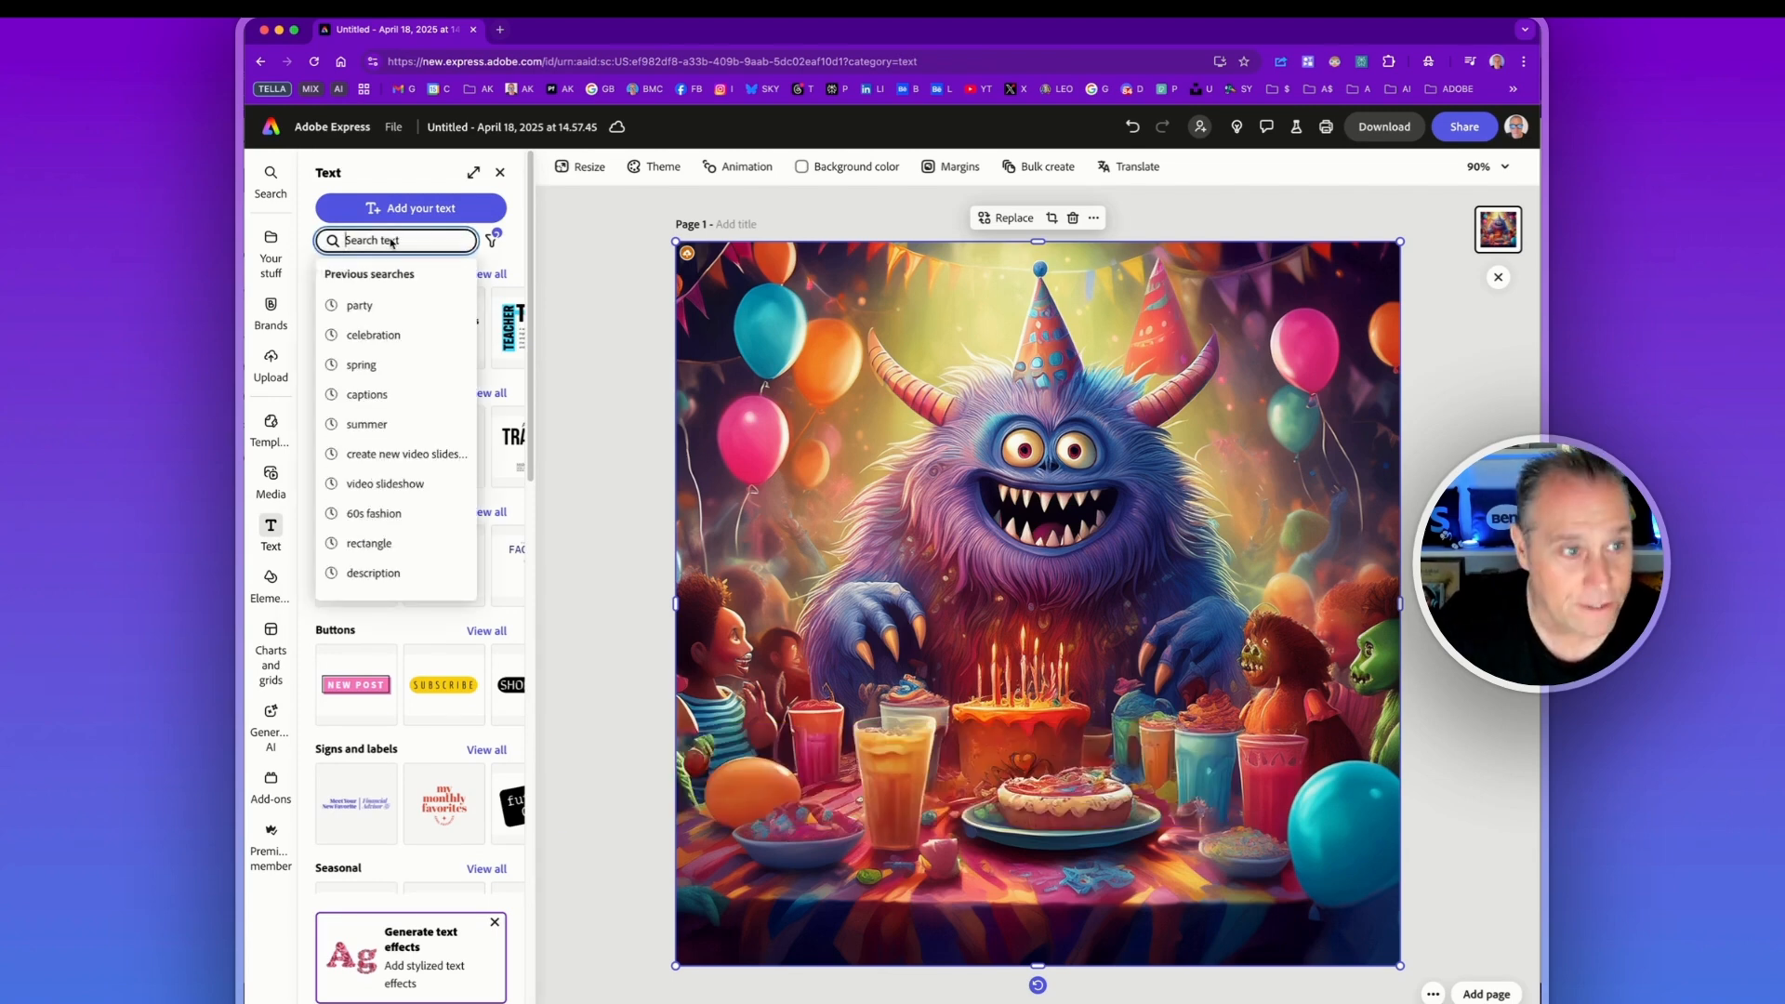
{"action": "left_click", "coordinate": [363, 306]}
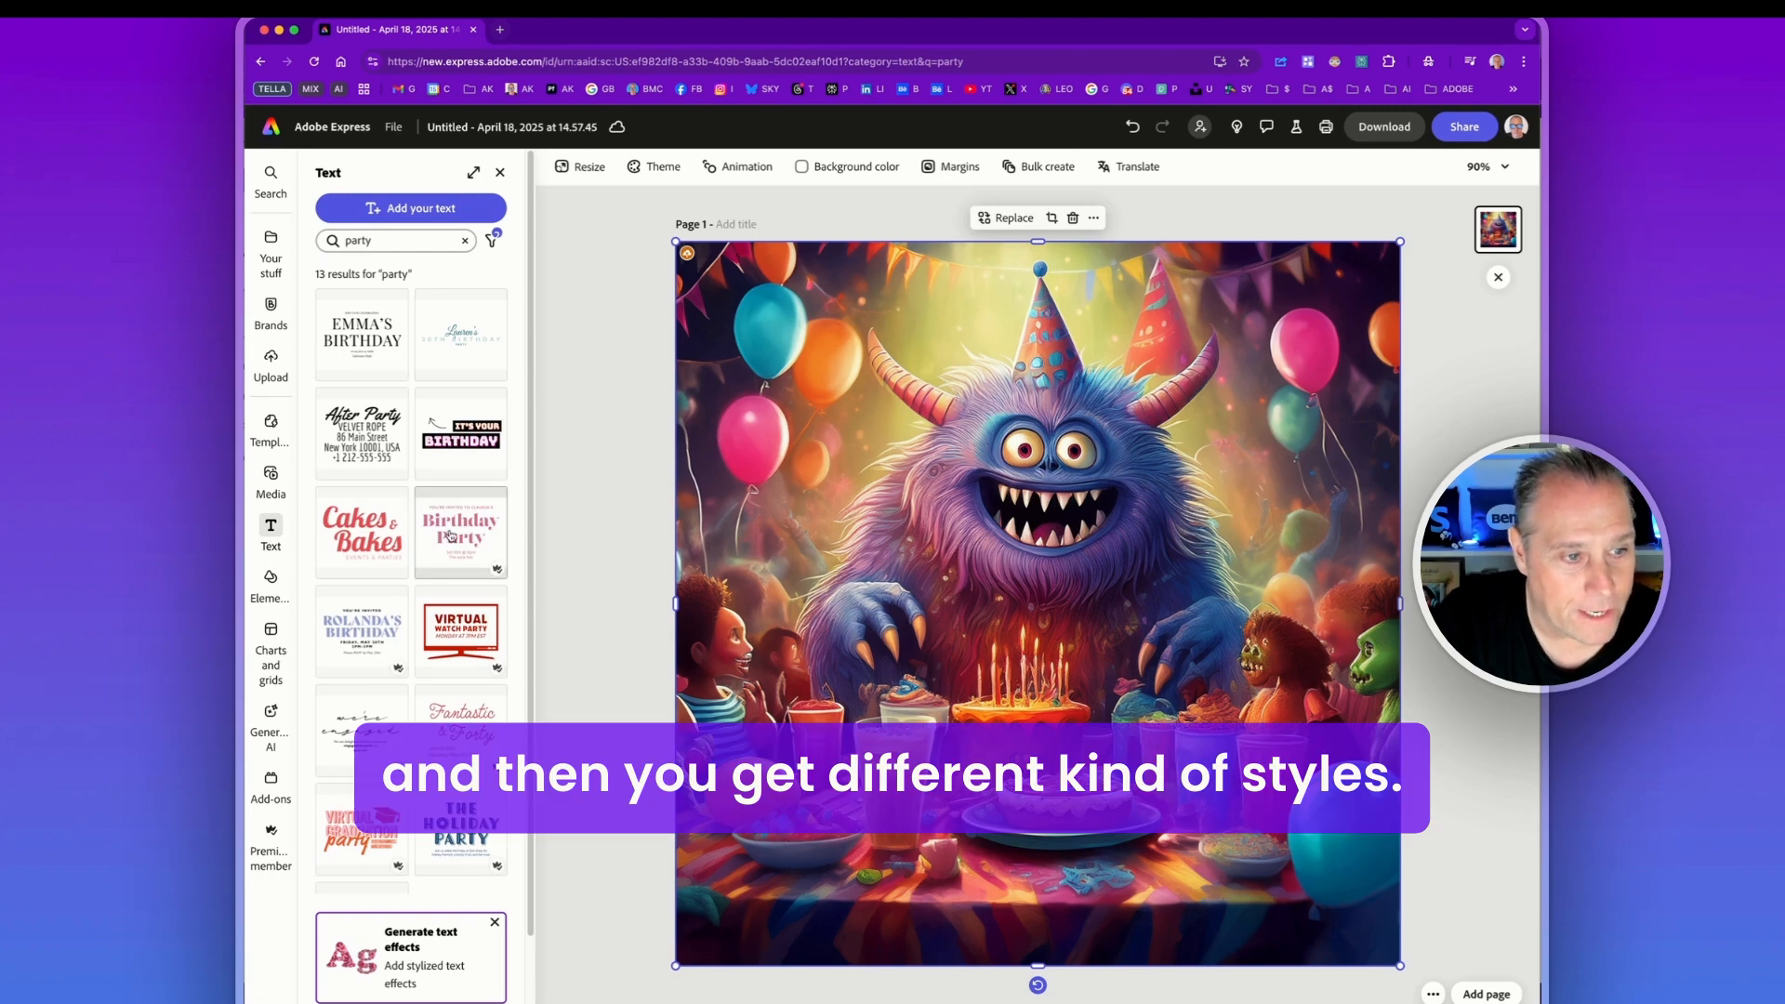
{"action": "left_click", "coordinate": [369, 537]}
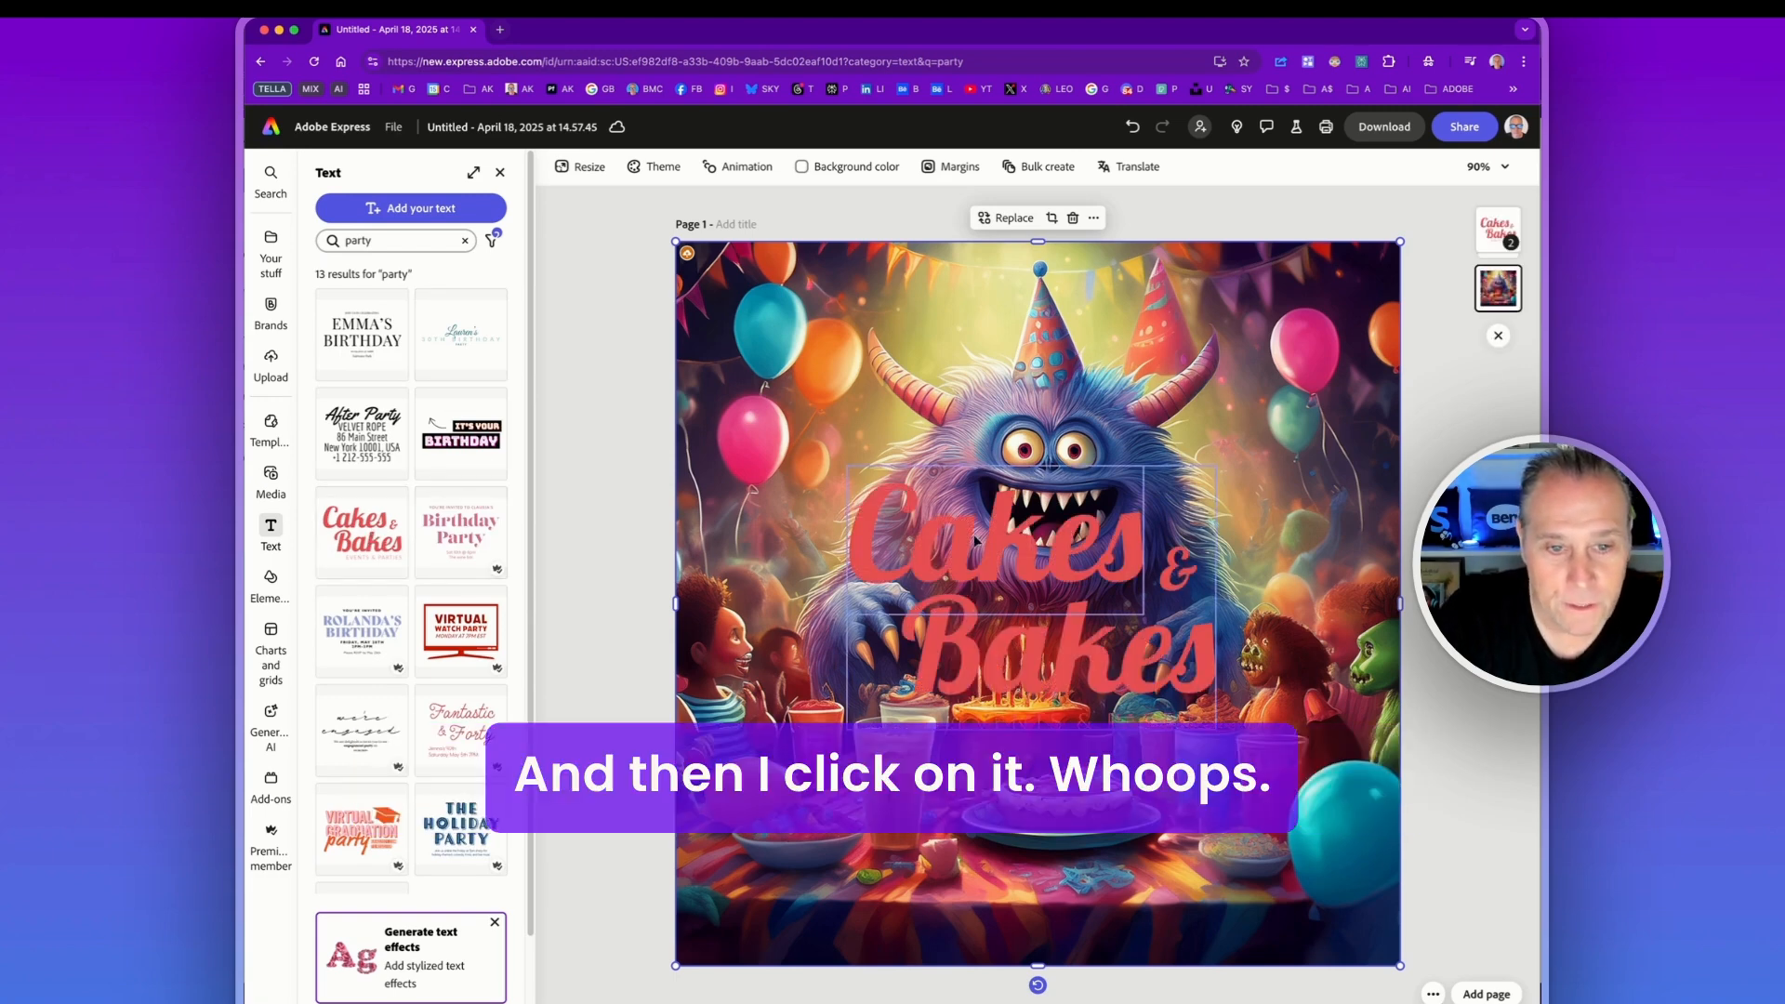
Undo the accidental move of the monster image and lock it in place.
{"action": "left_click_drag", "start_coordinate": [982, 556], "coordinate": [976, 616]}
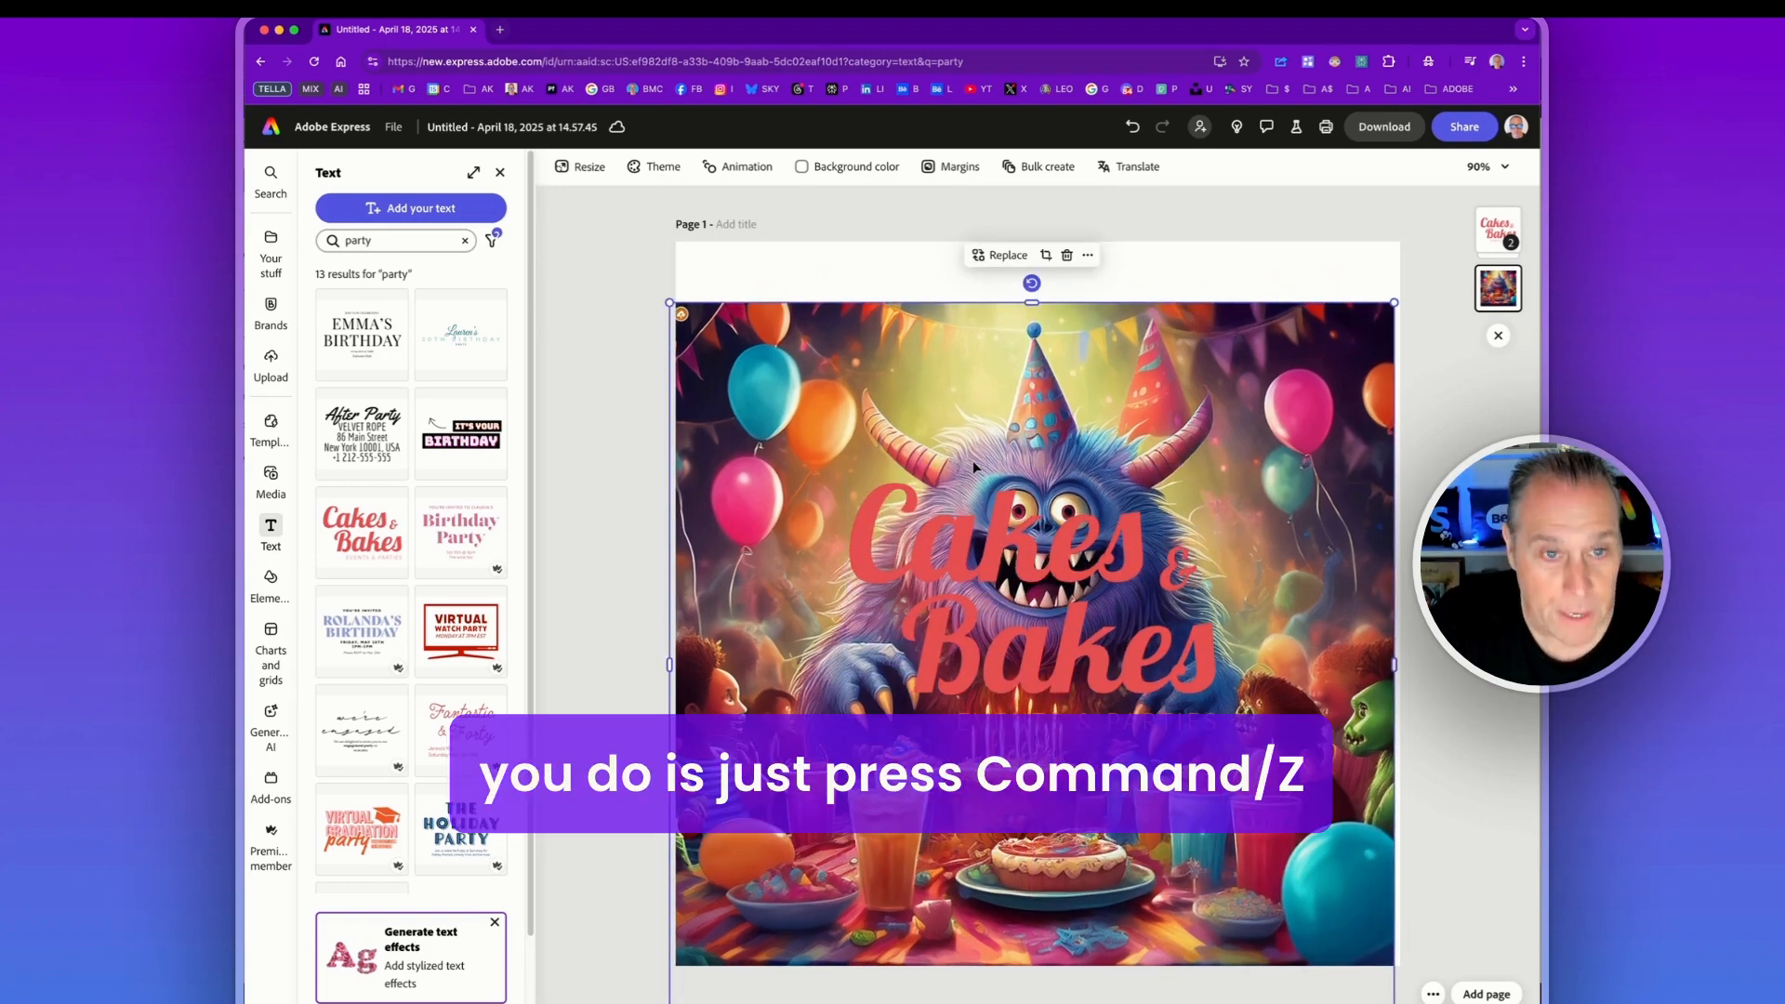
{"action": "key", "text": "super+z"}
{"action": "left_click", "coordinate": [861, 336]}
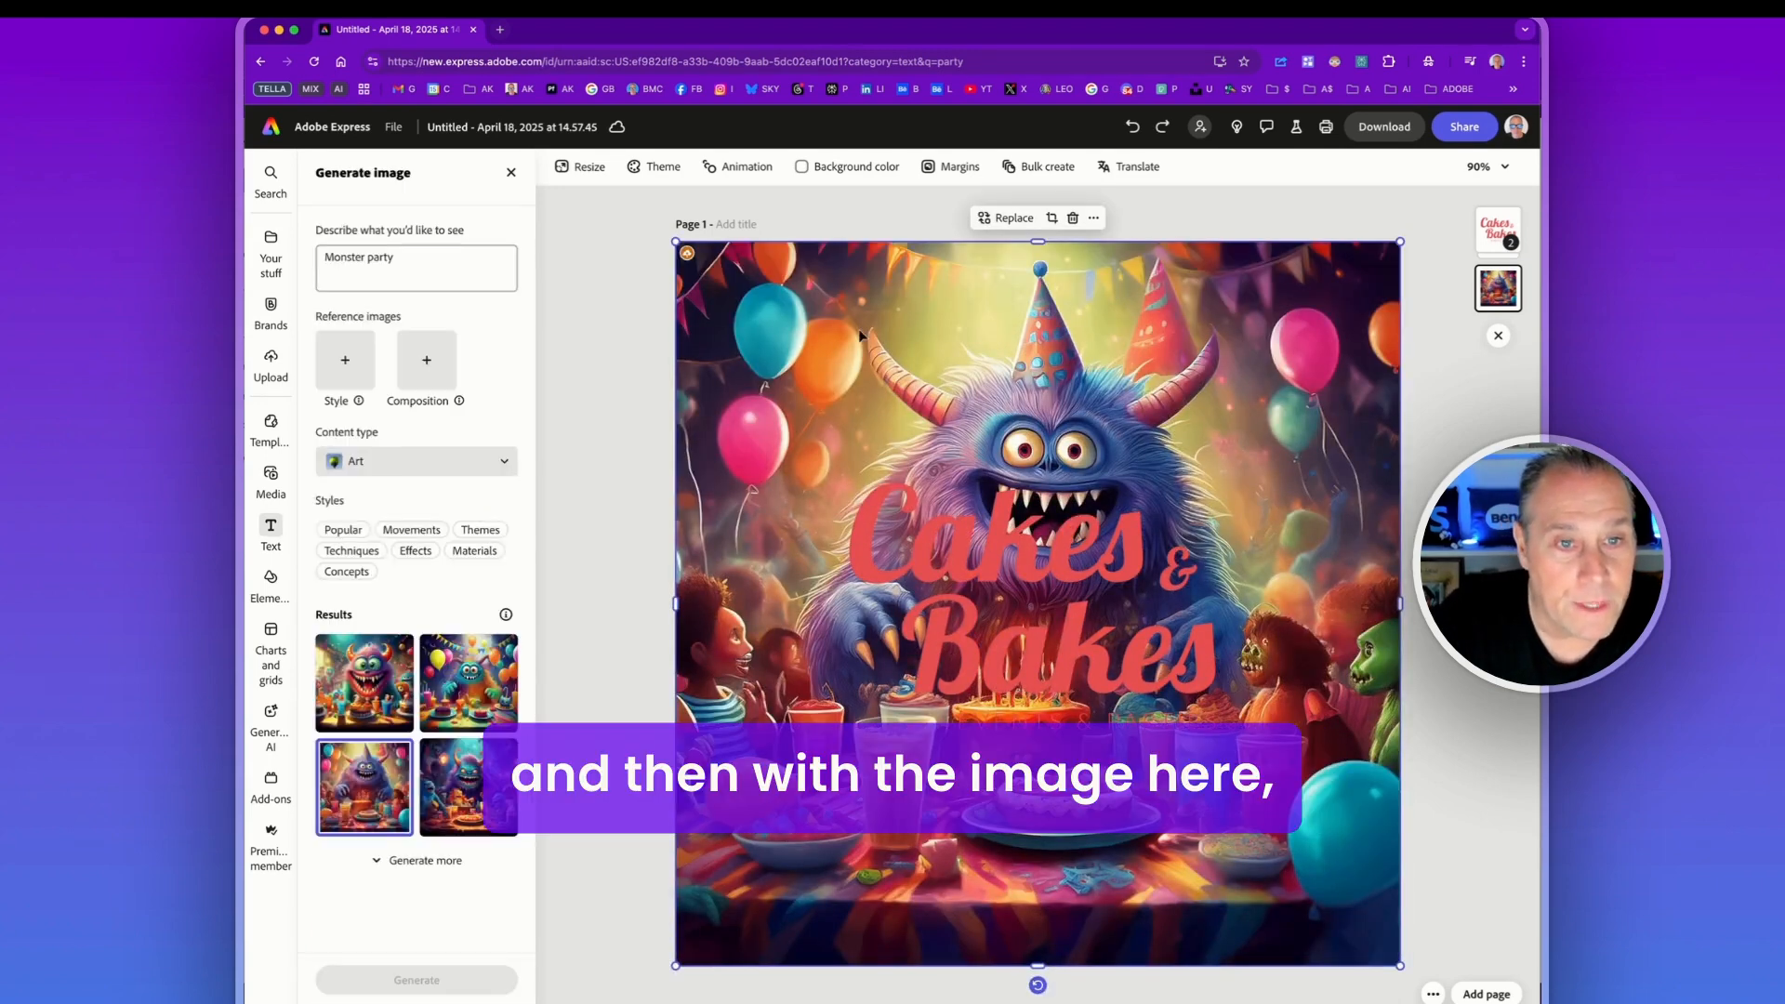
{"action": "left_click", "coordinate": [1093, 218]}
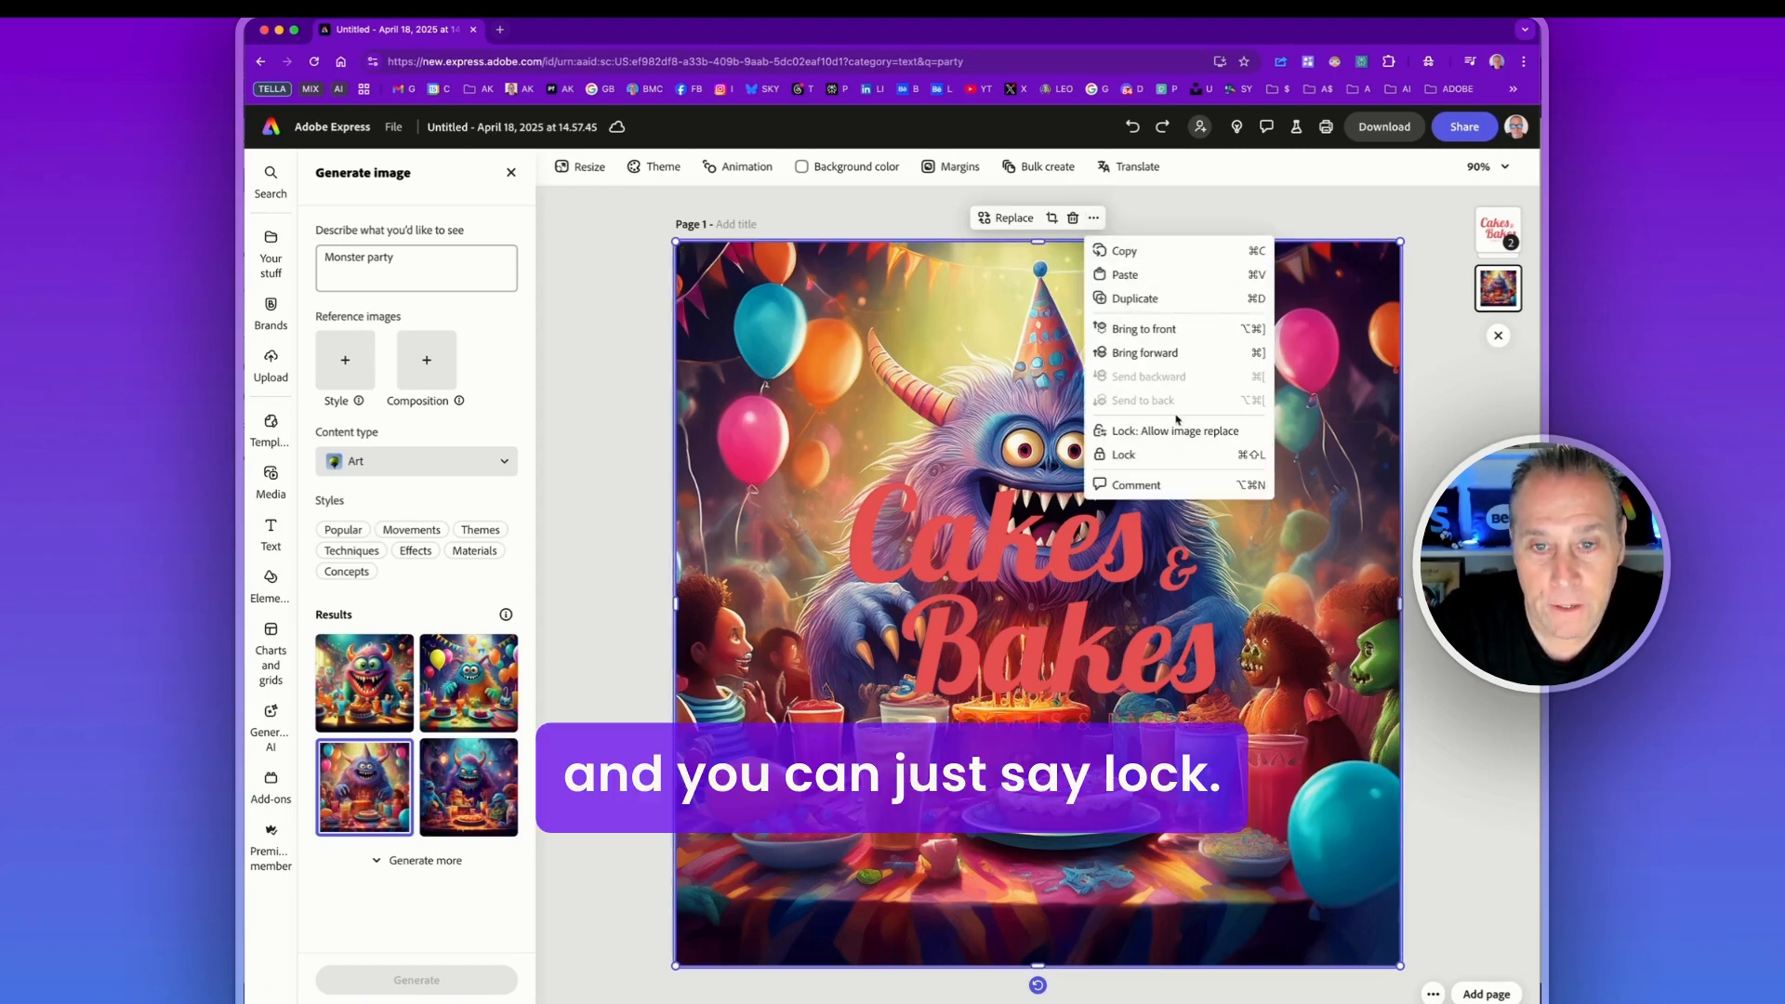
{"action": "left_click", "coordinate": [1134, 456]}
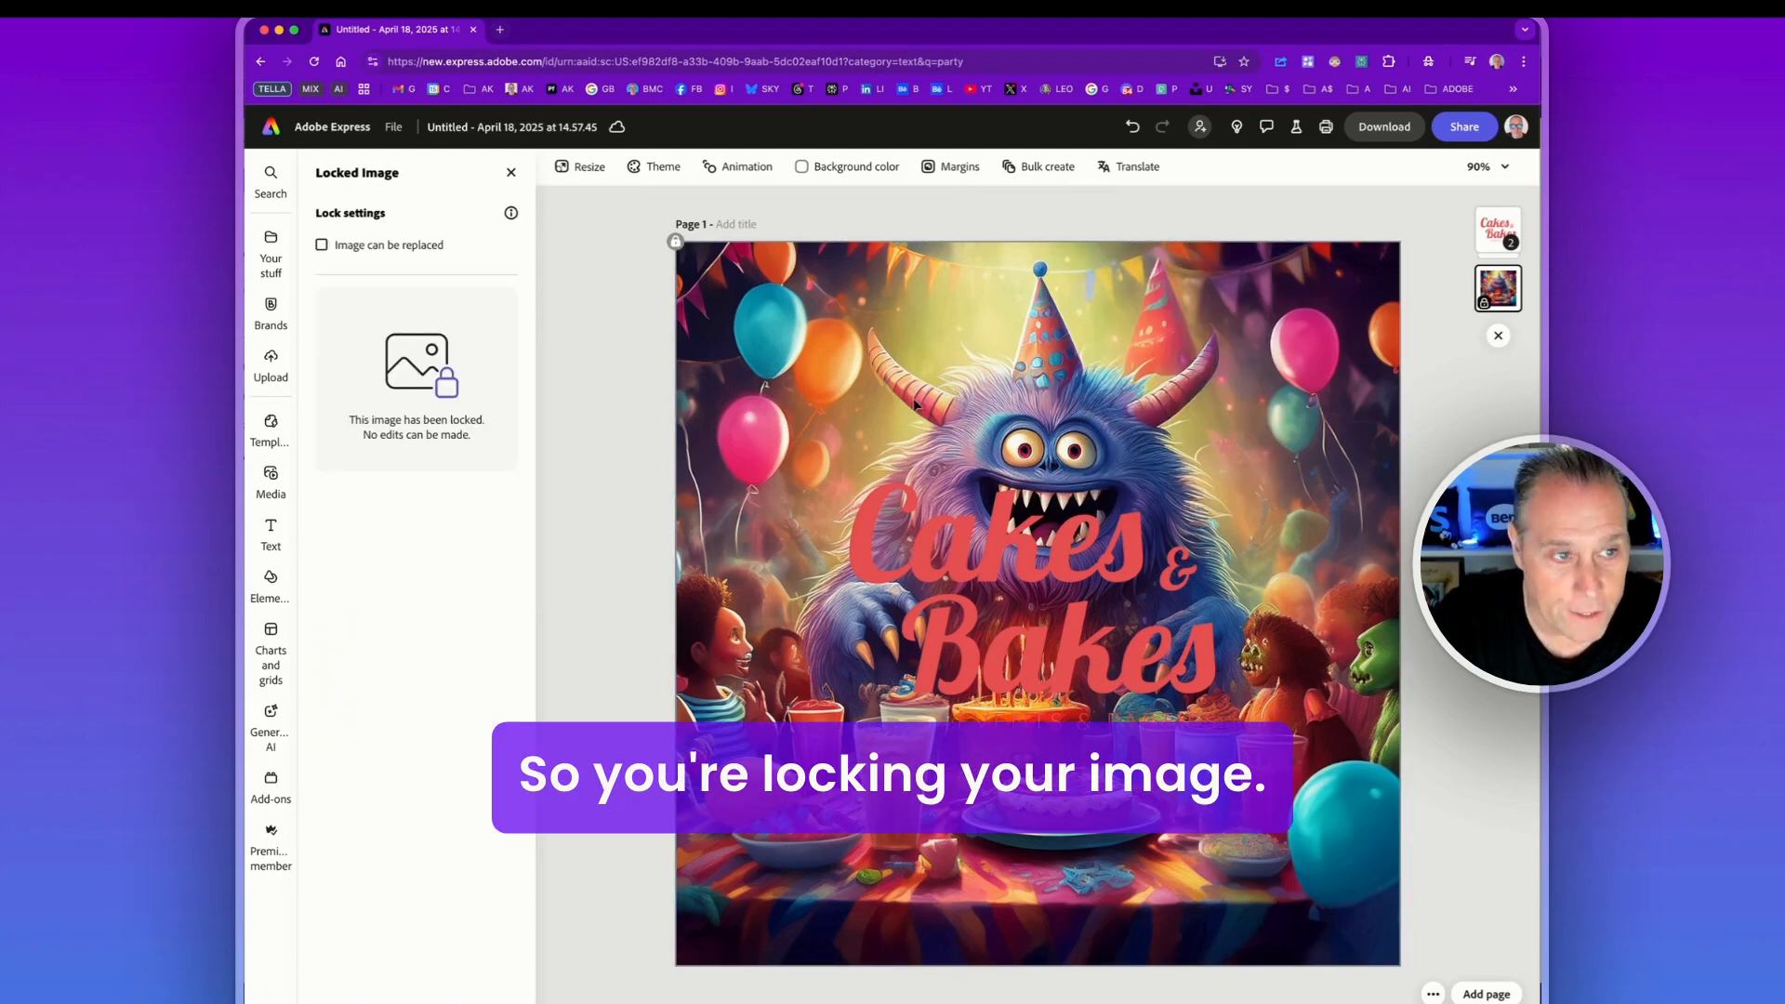
Place the words "Cakes" and "Bakes" side by side across the lower part of the image and delete the ampersand.
{"action": "left_click", "coordinate": [995, 567]}
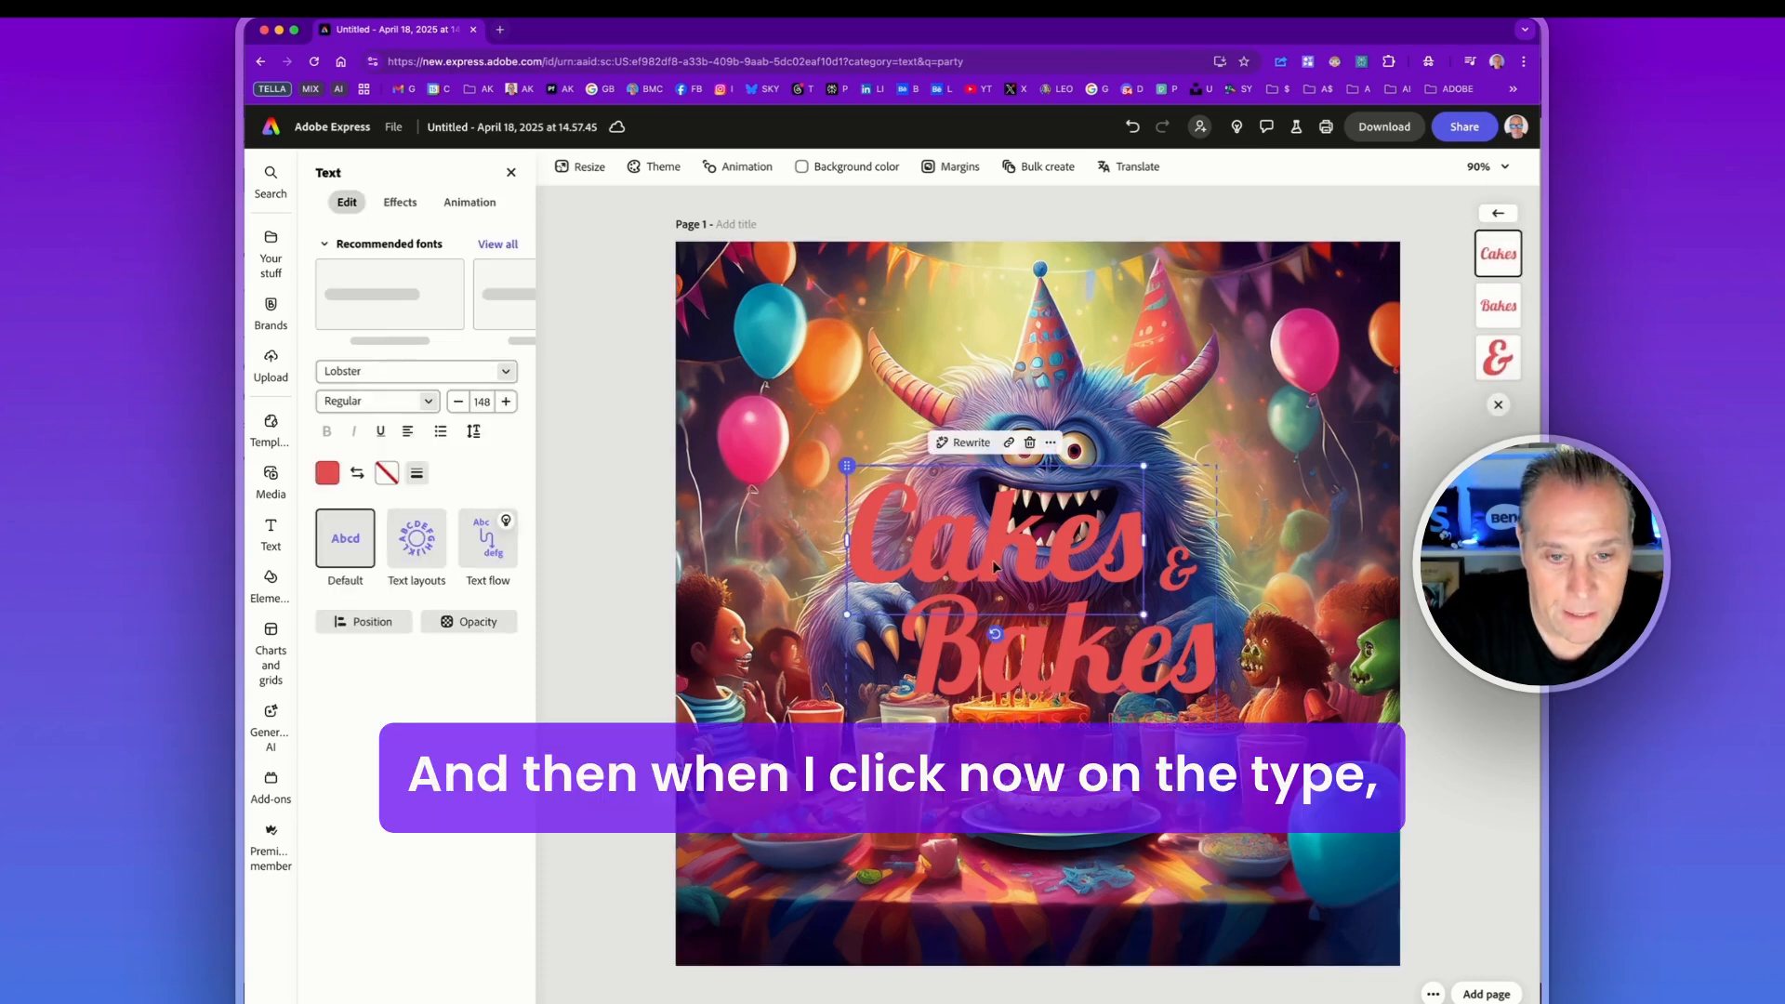
{"action": "mouse_move", "coordinate": [994, 567]}
{"action": "left_mouse_down"}
{"action": "mouse_move", "coordinate": [985, 706]}
{"action": "mouse_move", "coordinate": [930, 553]}
{"action": "mouse_move", "coordinate": [996, 557]}
{"action": "left_mouse_up"}
{"action": "left_click_drag", "start_coordinate": [1097, 655], "coordinate": [1085, 643]}
{"action": "left_click", "coordinate": [1010, 533]}
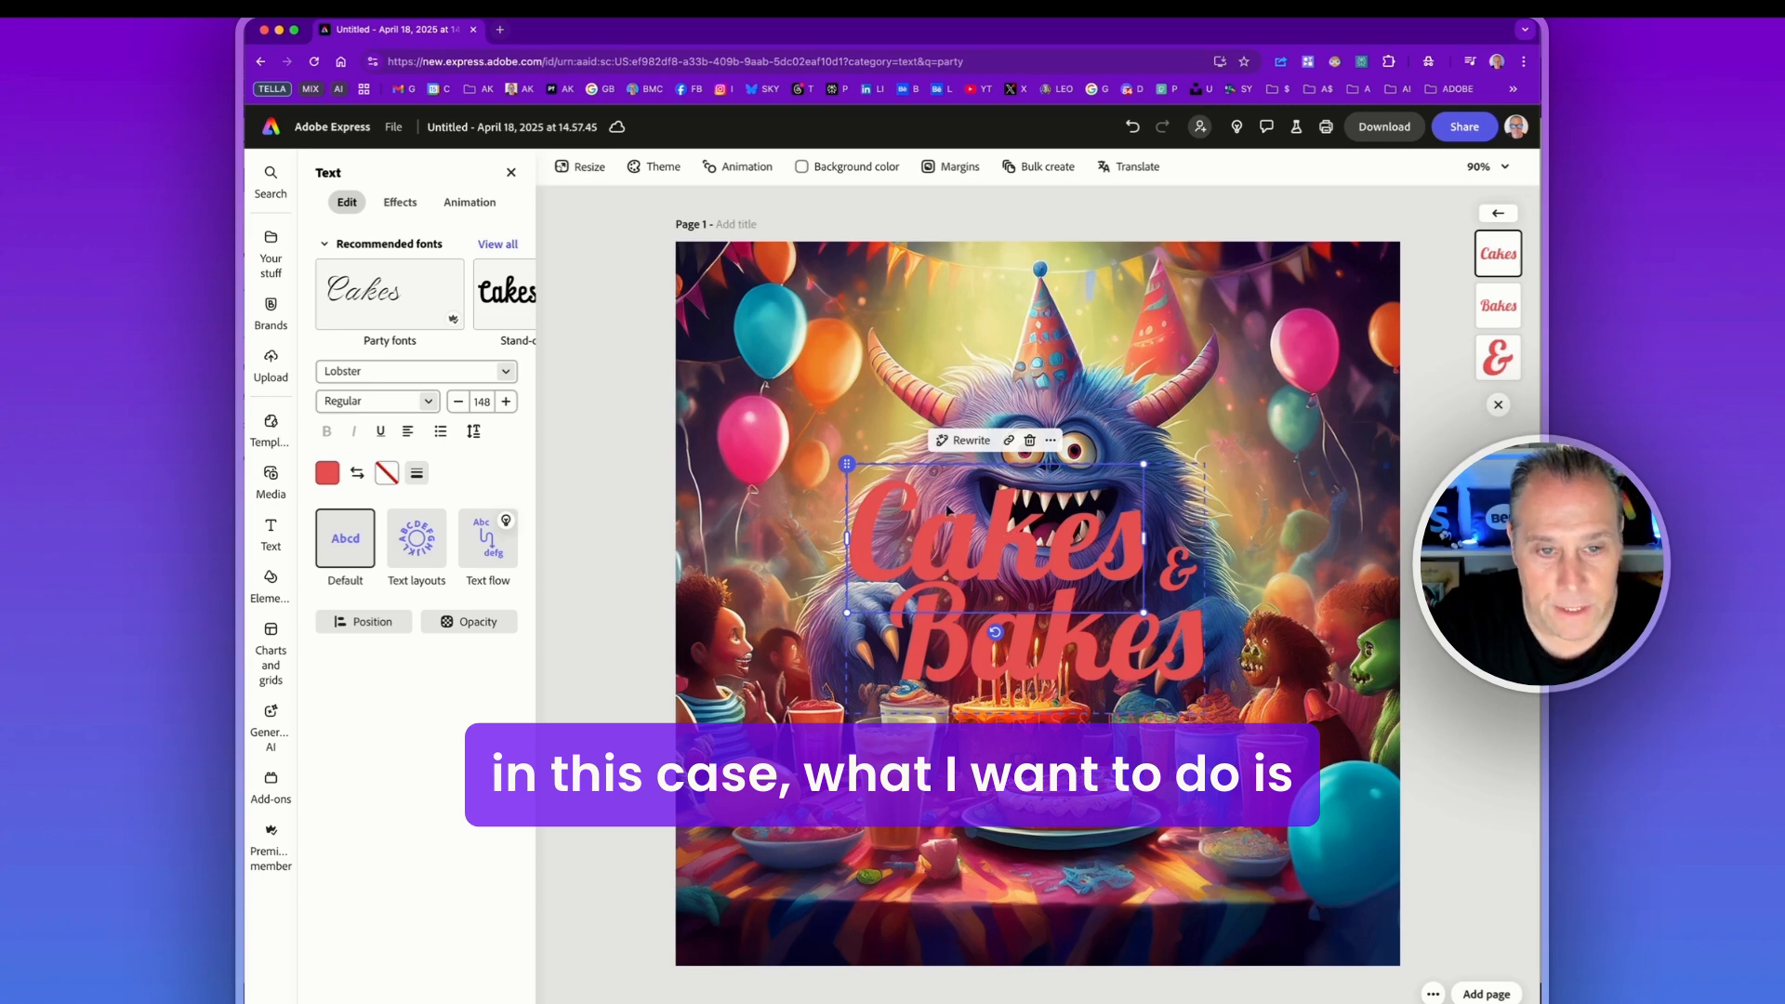
{"action": "left_click_drag", "start_coordinate": [947, 510], "coordinate": [805, 800]}
{"action": "left_click_drag", "start_coordinate": [1016, 649], "coordinate": [1148, 841]}
{"action": "left_click", "coordinate": [1173, 578]}
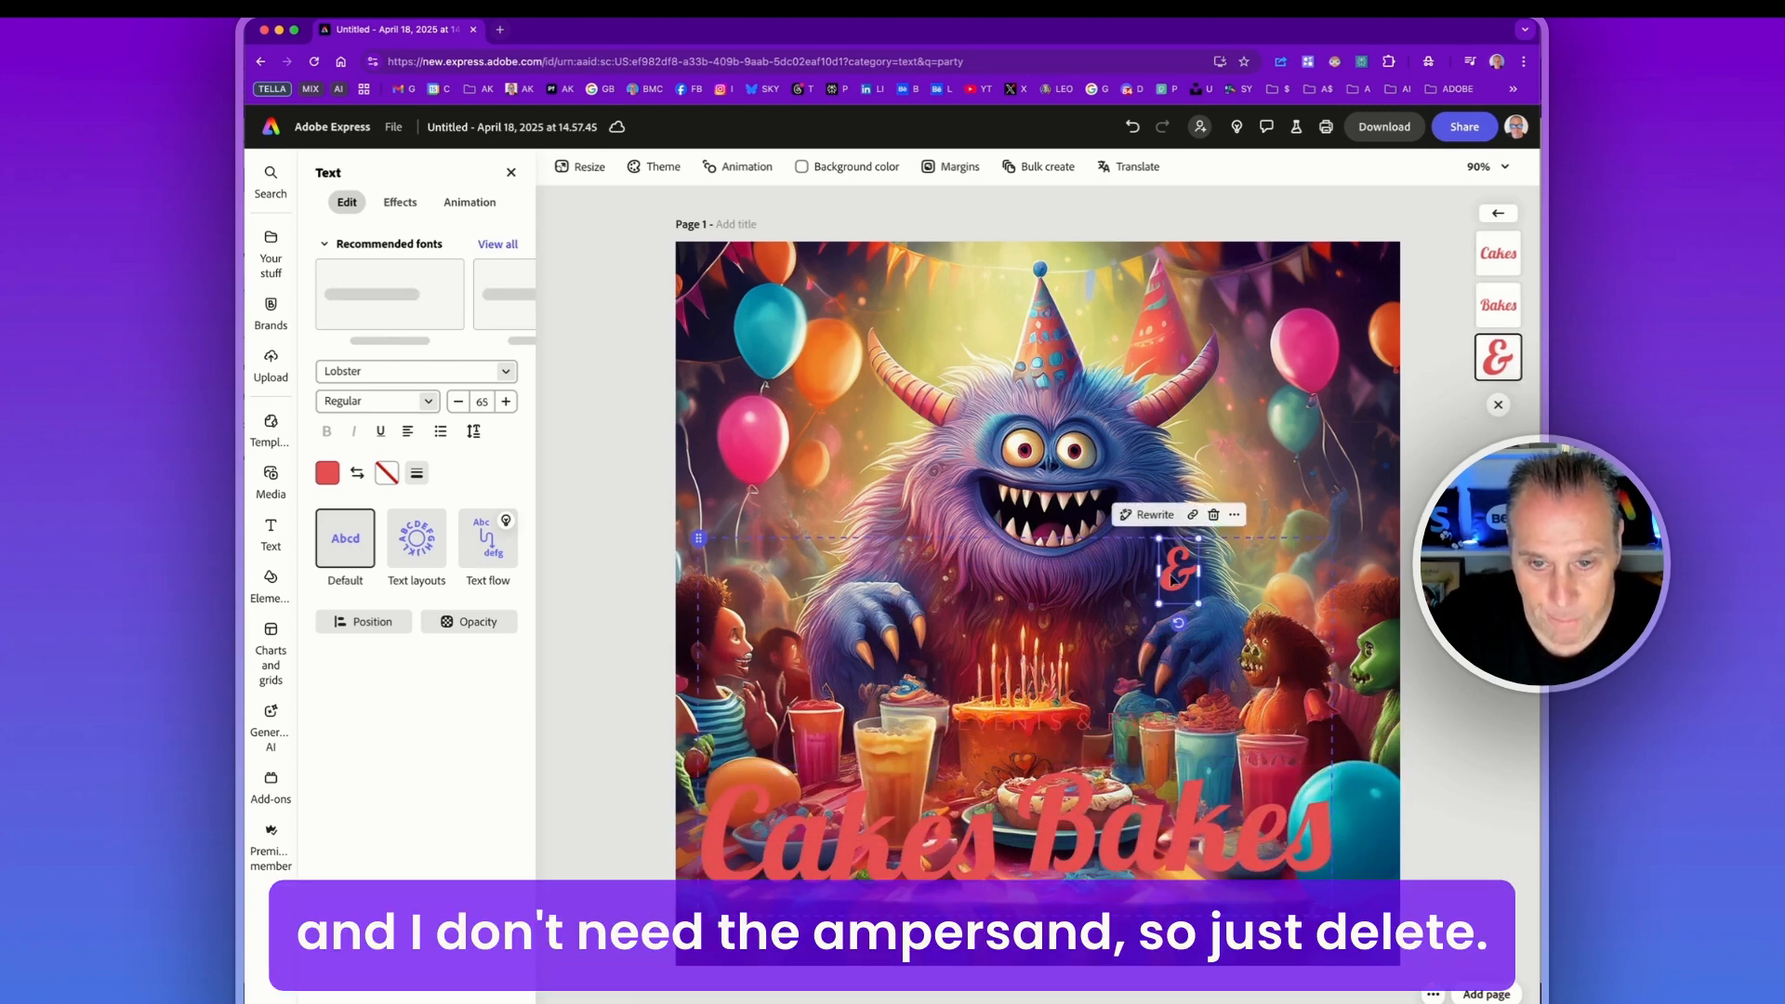
{"action": "key", "text": "Delete"}
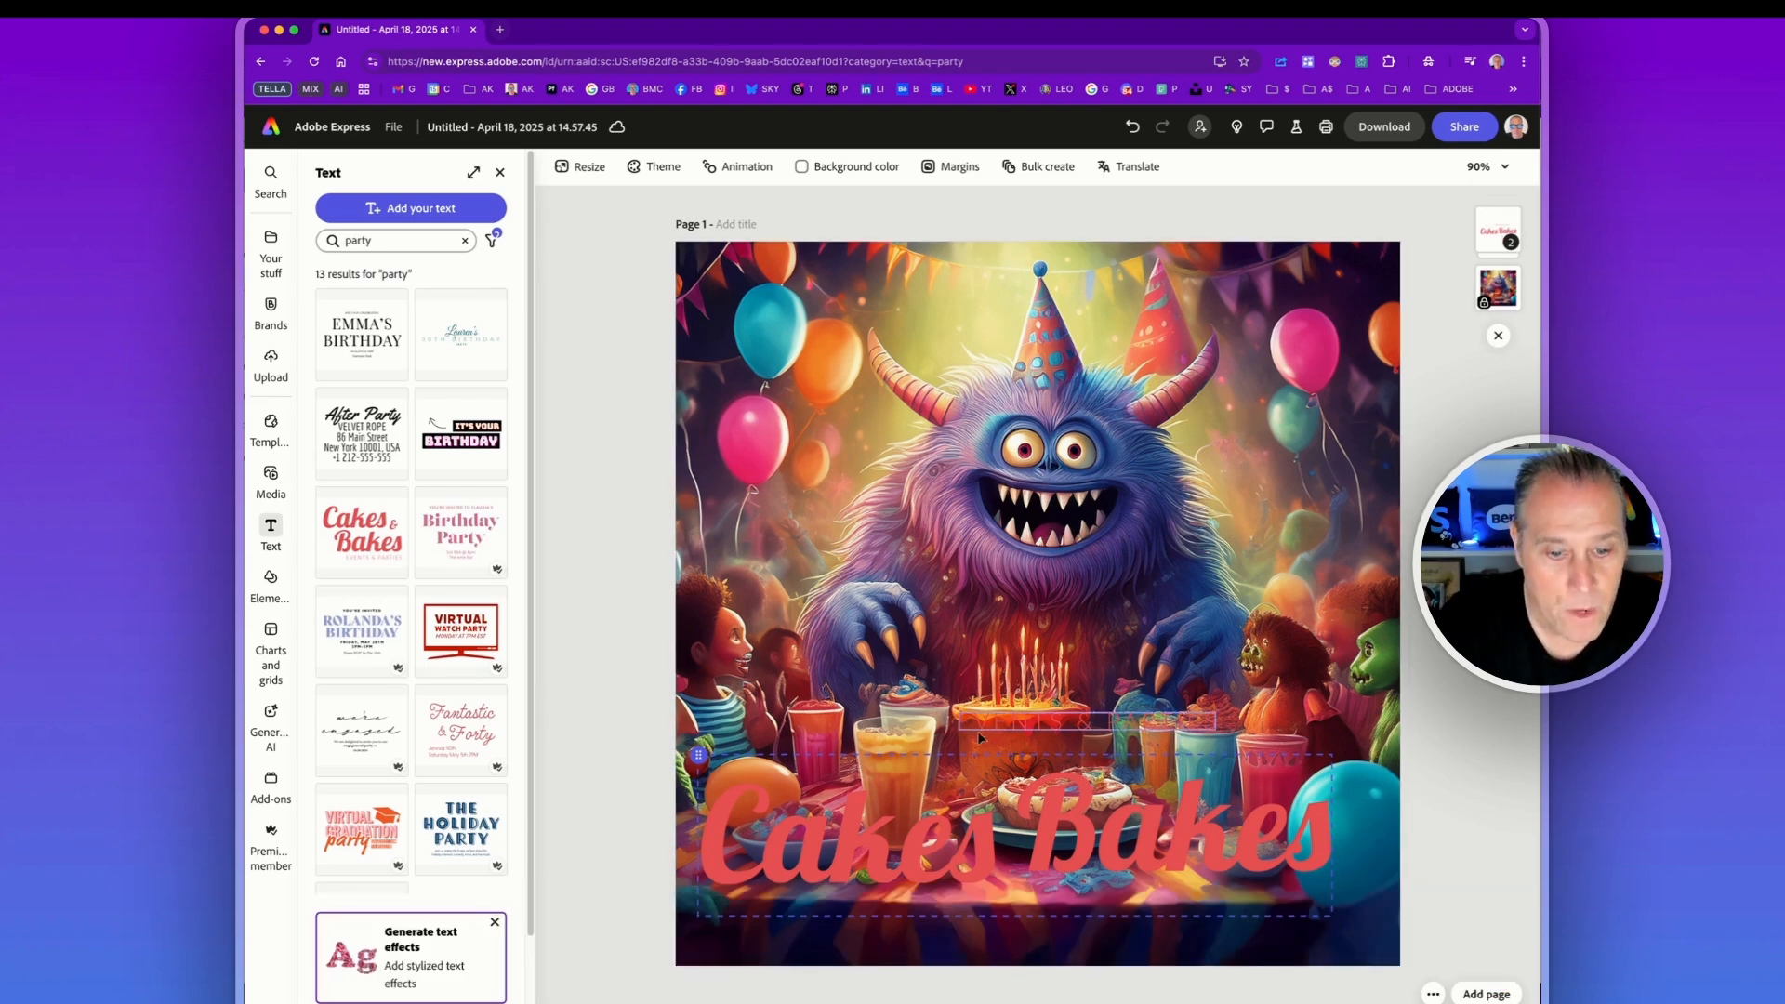
Replace the word "Cakes" with "Monster".
{"action": "left_click", "coordinate": [1080, 844]}
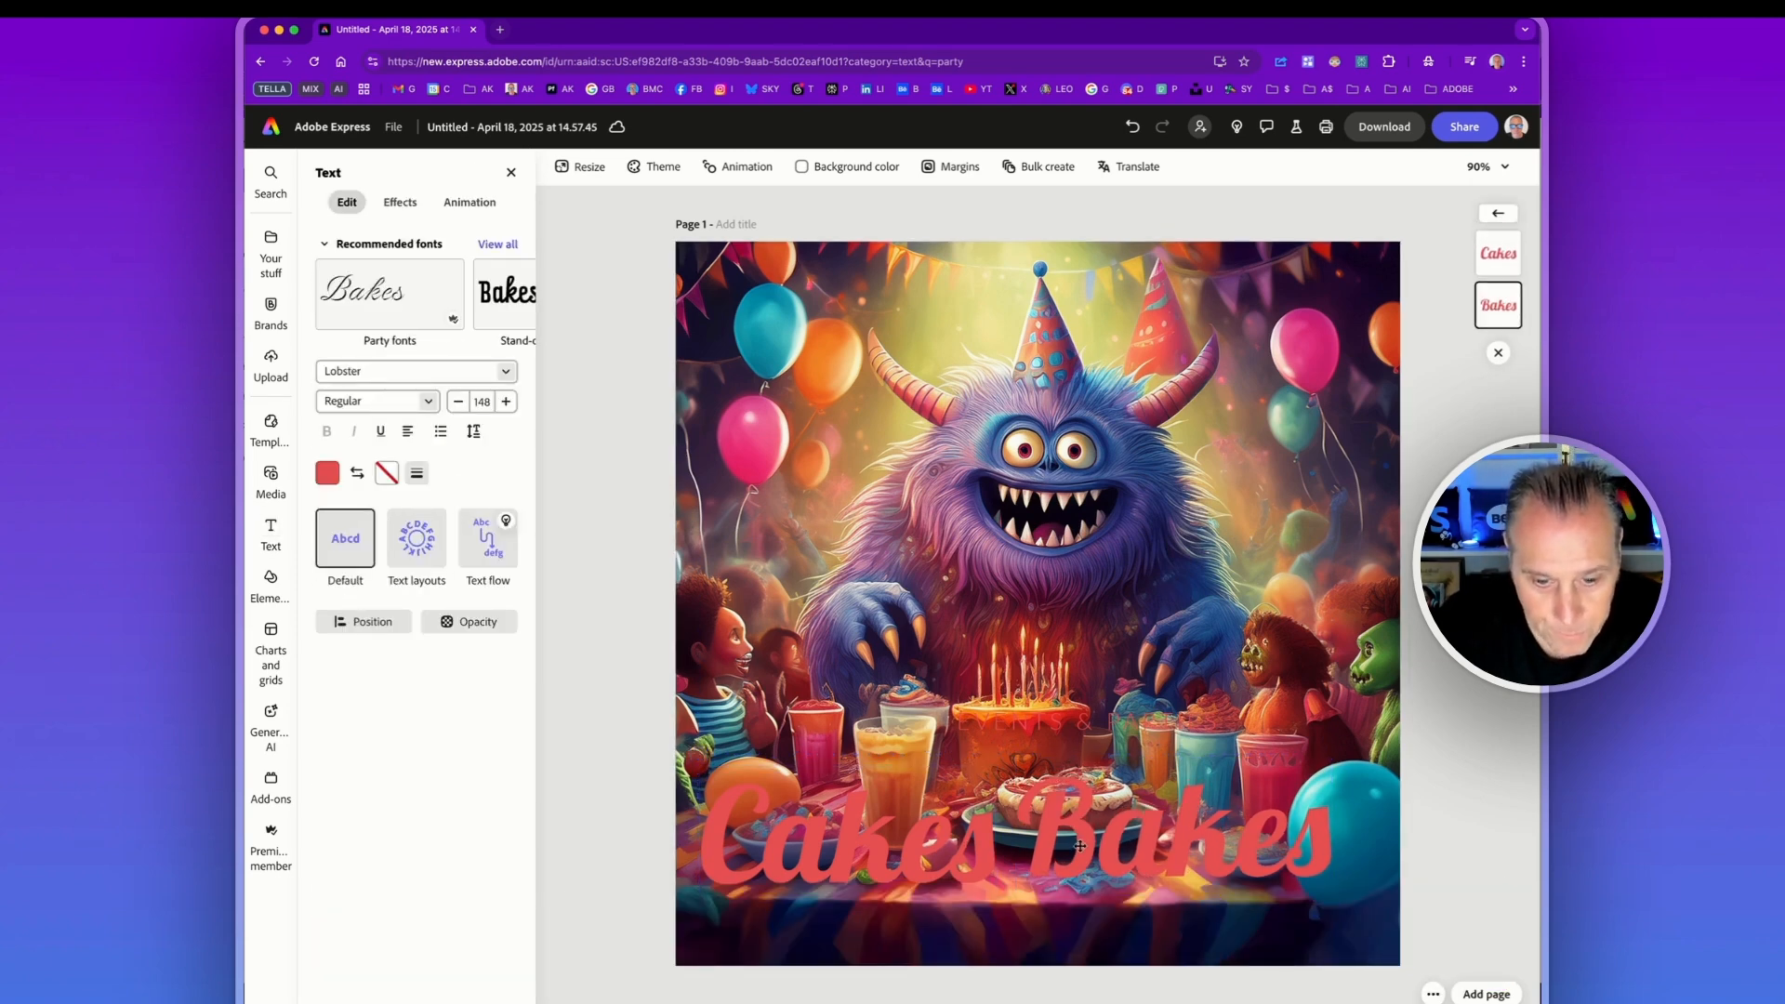
{"action": "left_click", "coordinate": [931, 865]}
{"action": "double_click", "coordinate": [932, 849]}
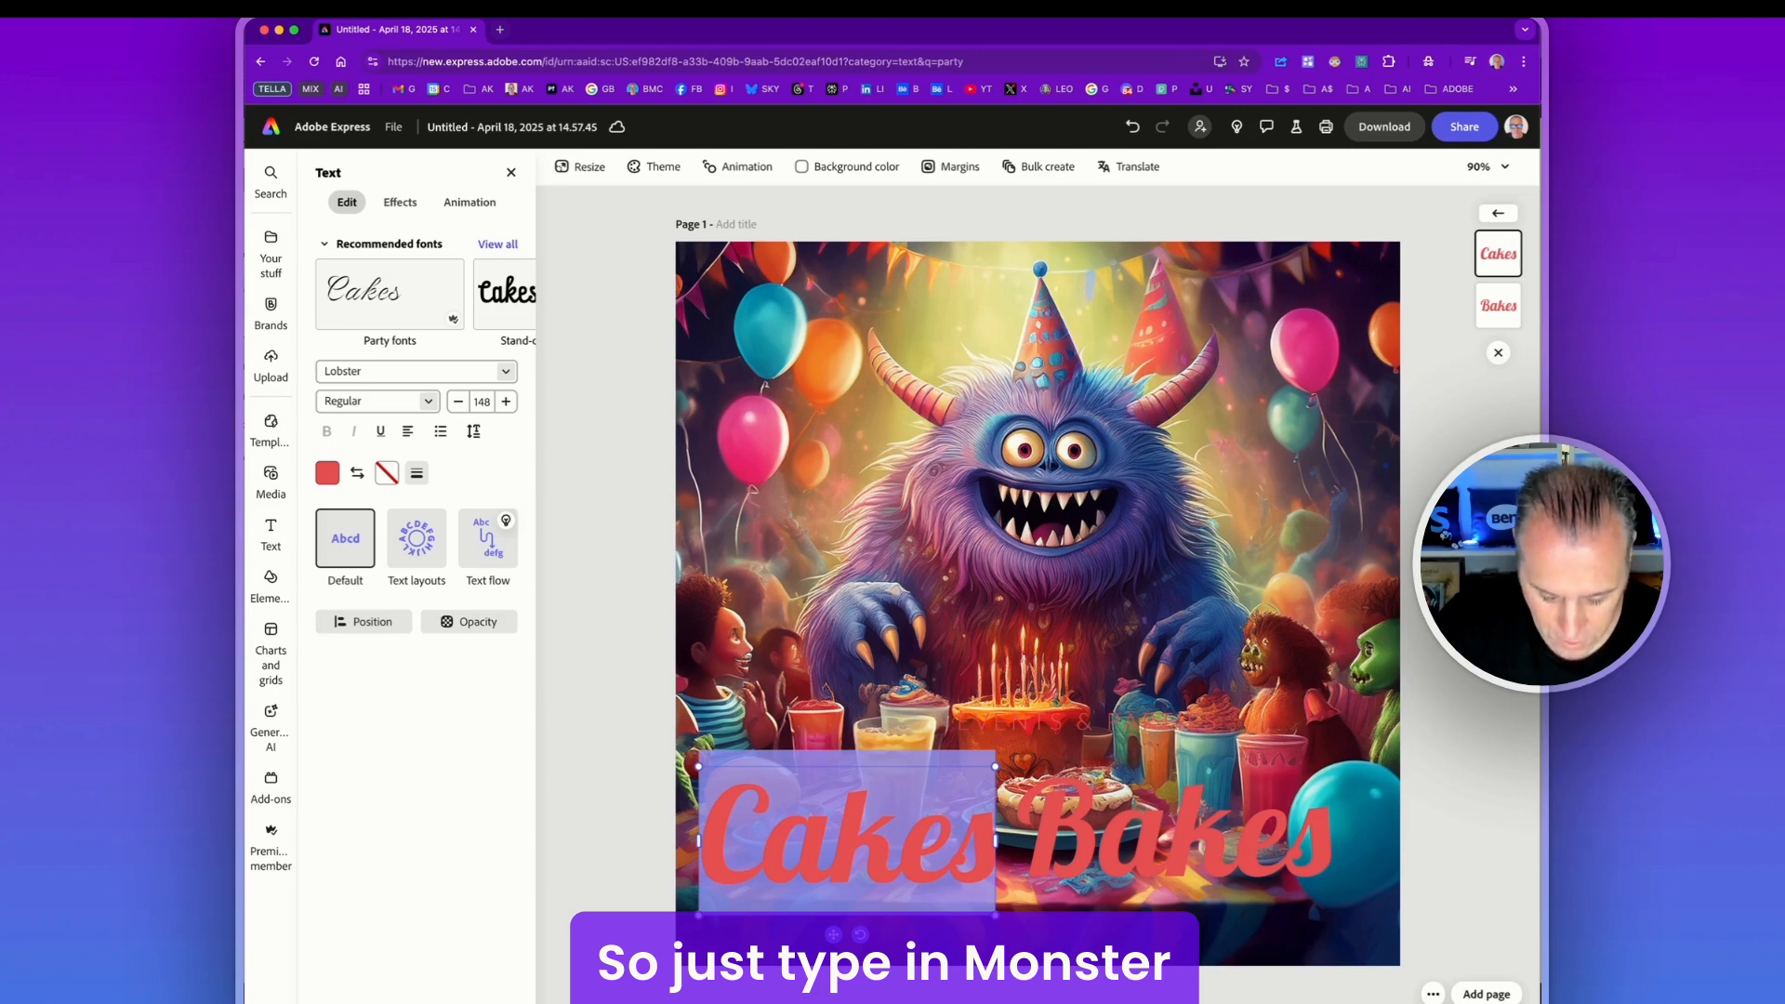
{"action": "type", "text": "Monster"}
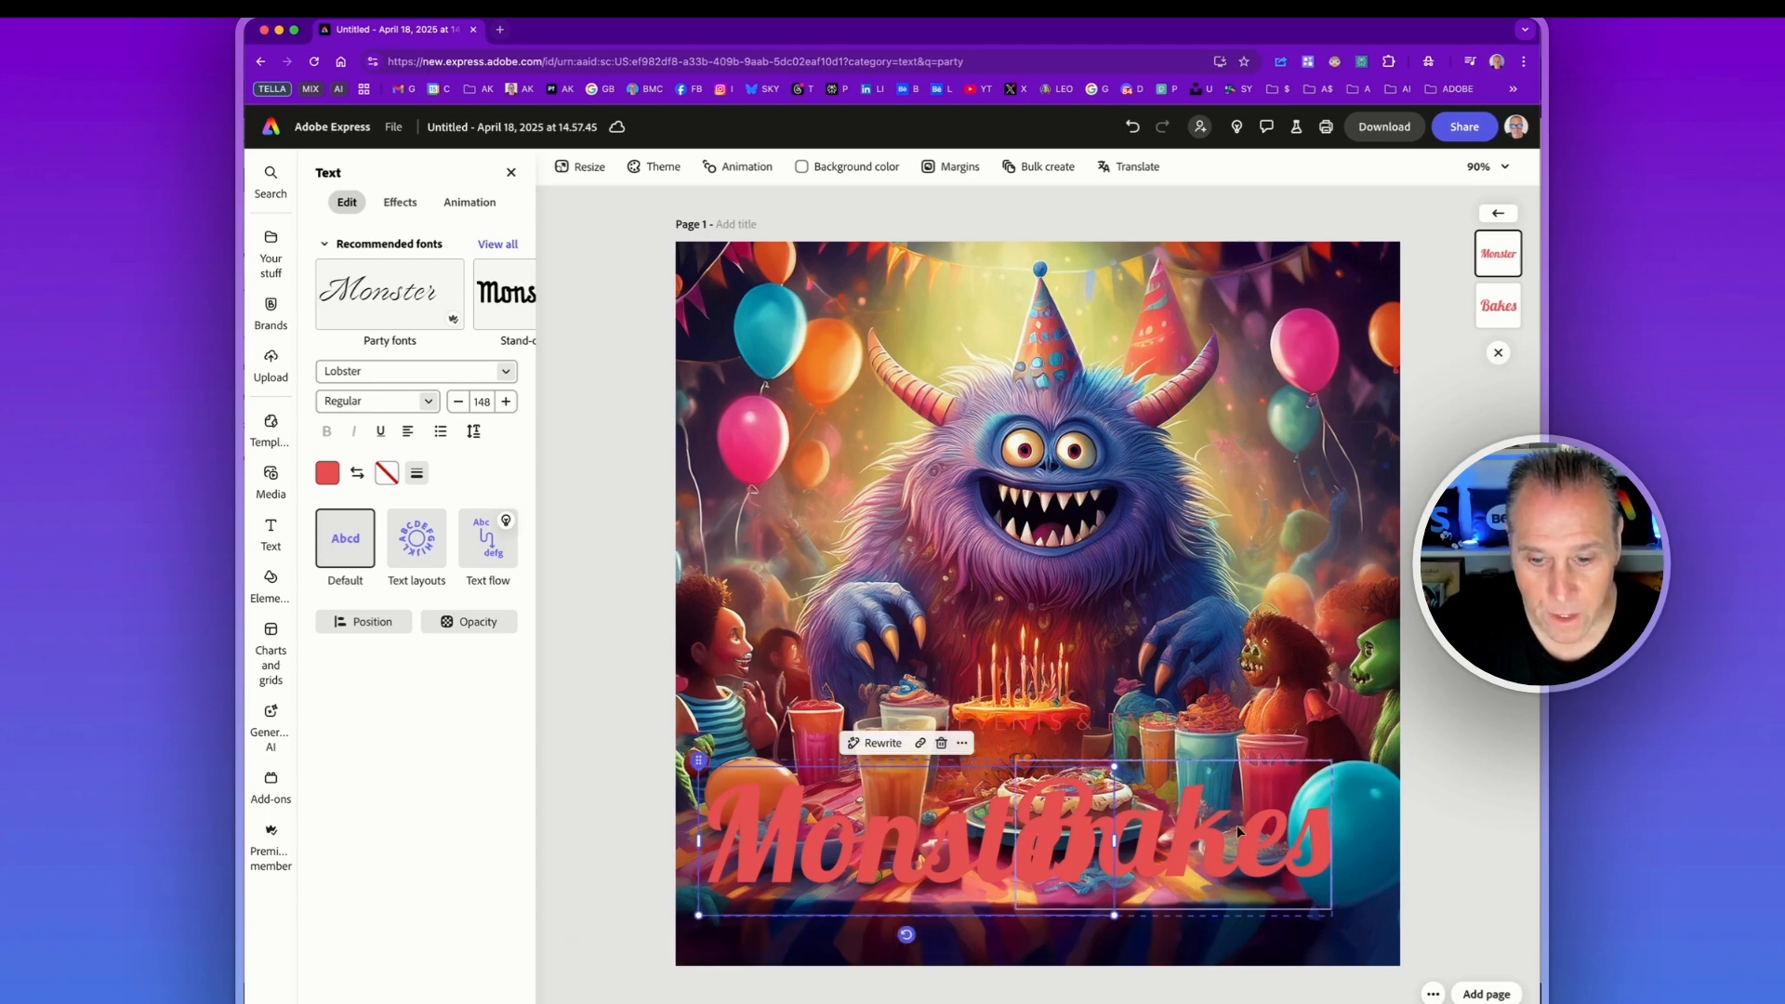
Shift the word "Bakes" further right and replace its text with "Party", without an exclamation mark.
{"action": "left_click", "coordinate": [1295, 826]}
{"action": "double_click", "coordinate": [1293, 842]}
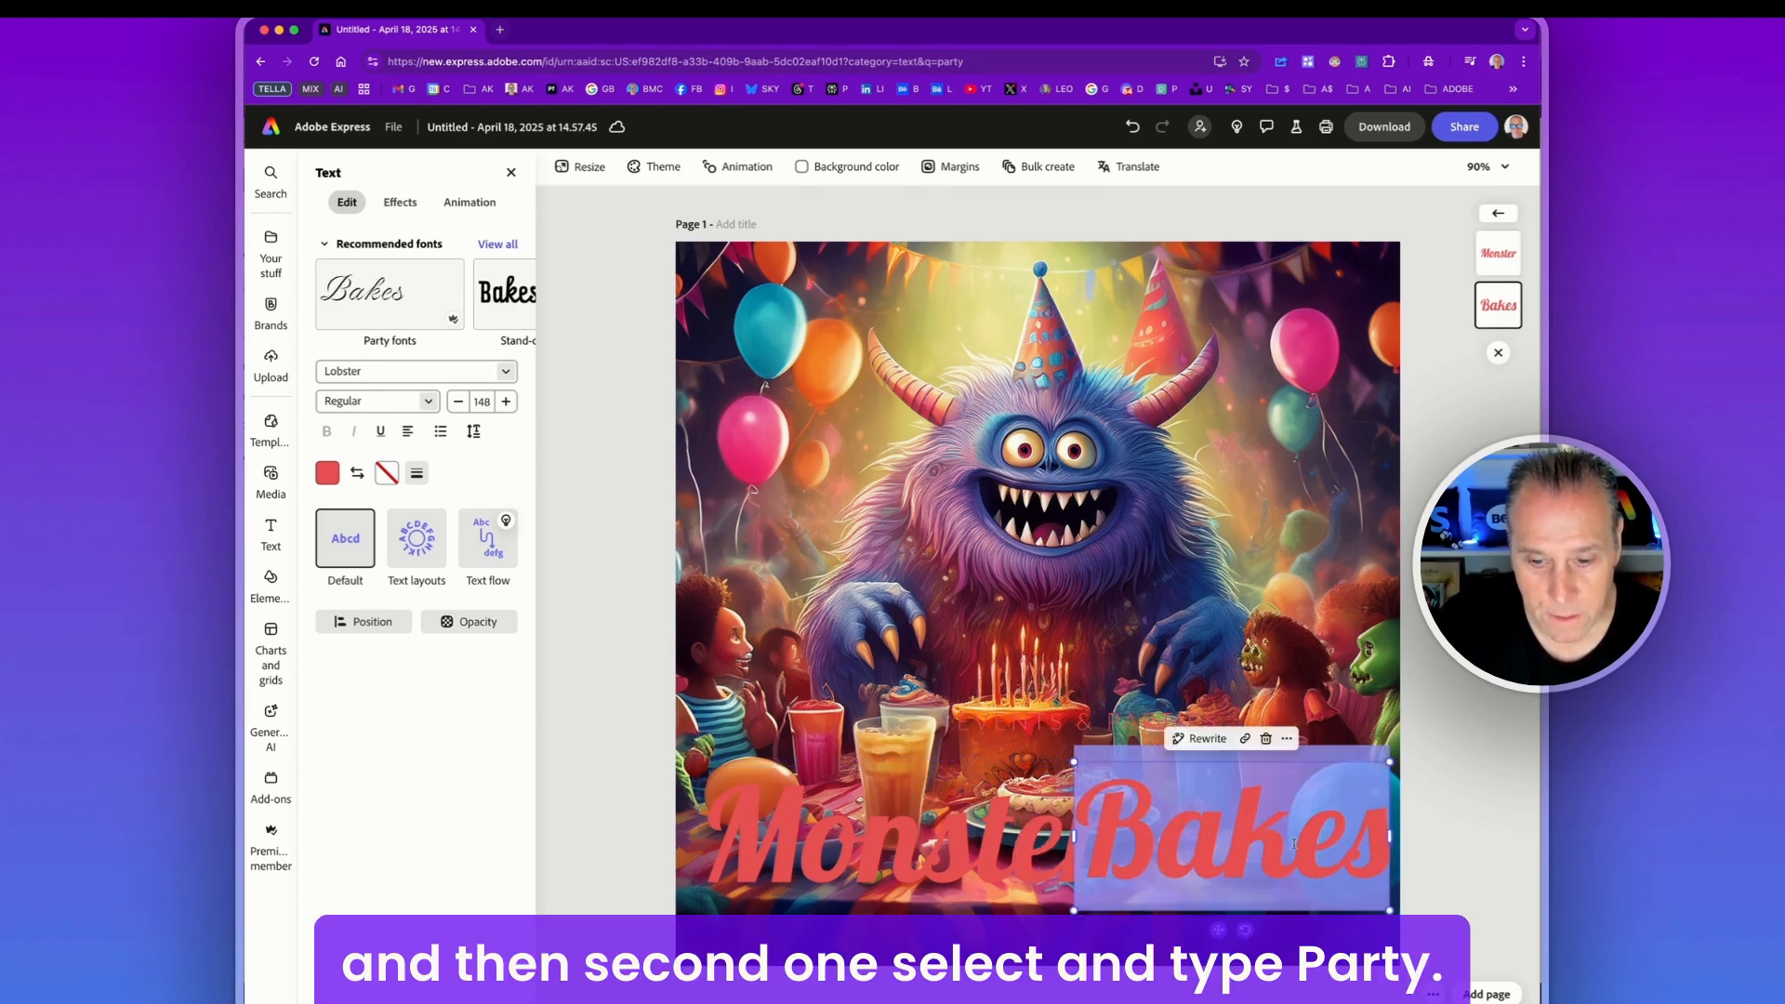
{"action": "type", "text": "Party"}
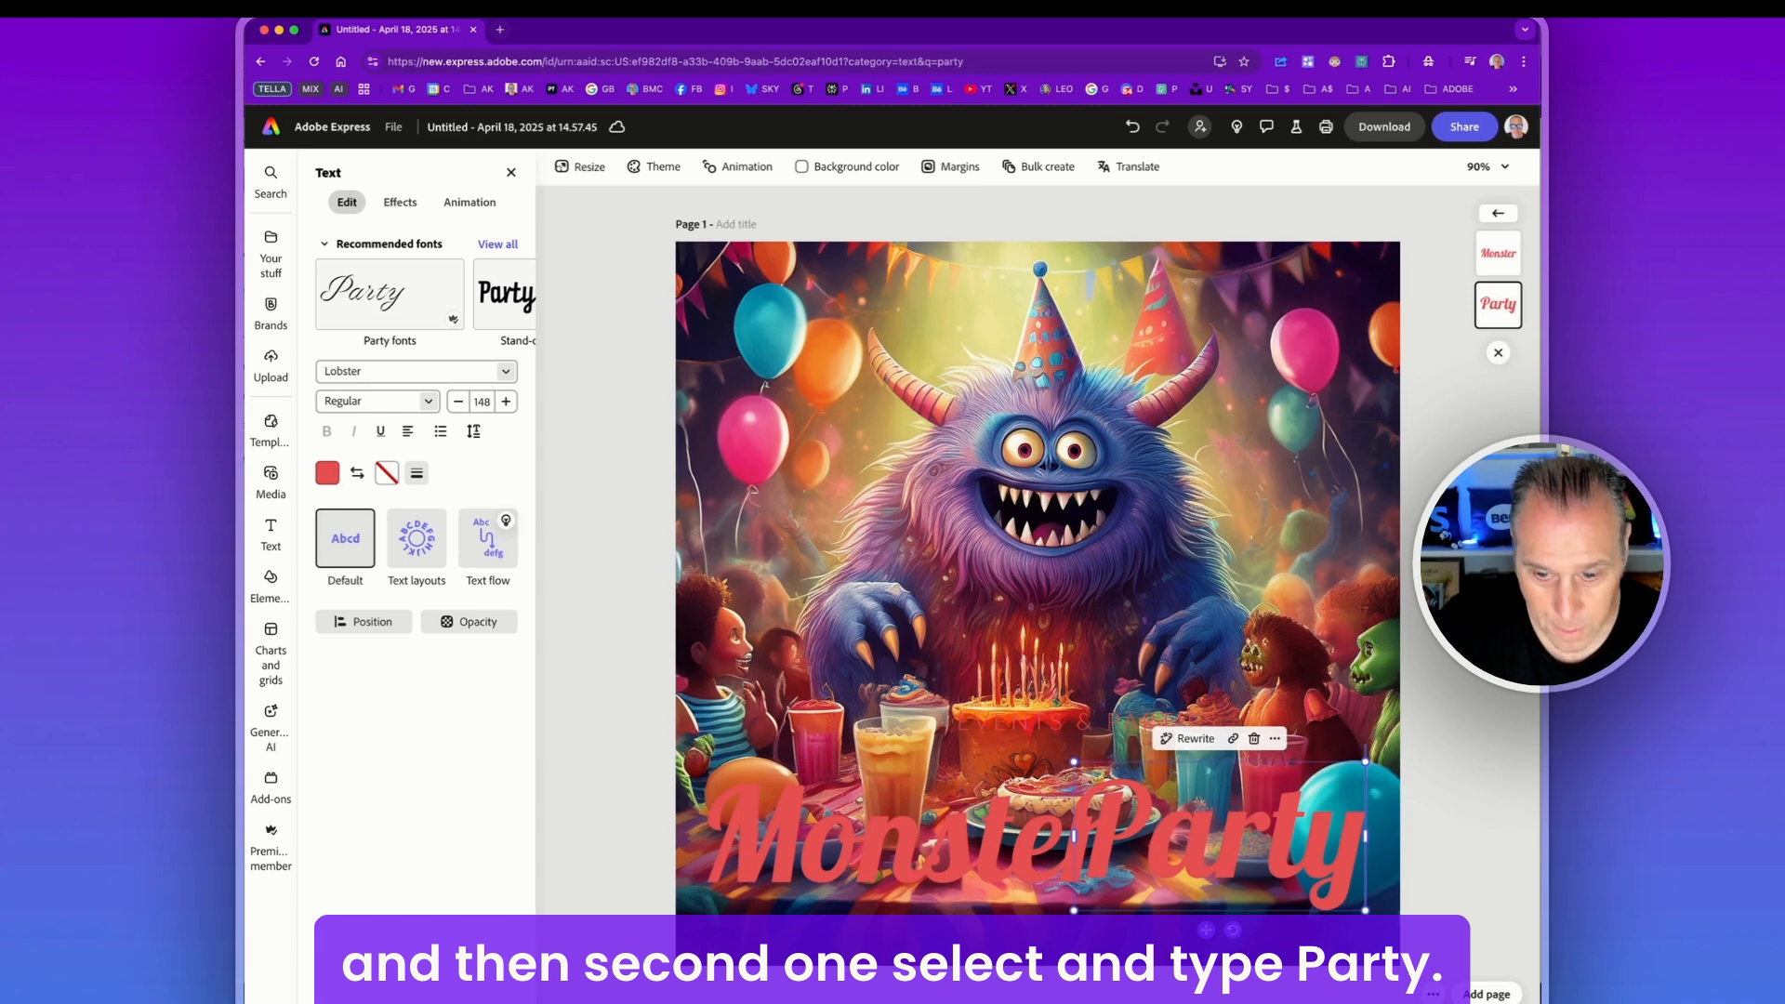
{"action": "type", "text": "!"}
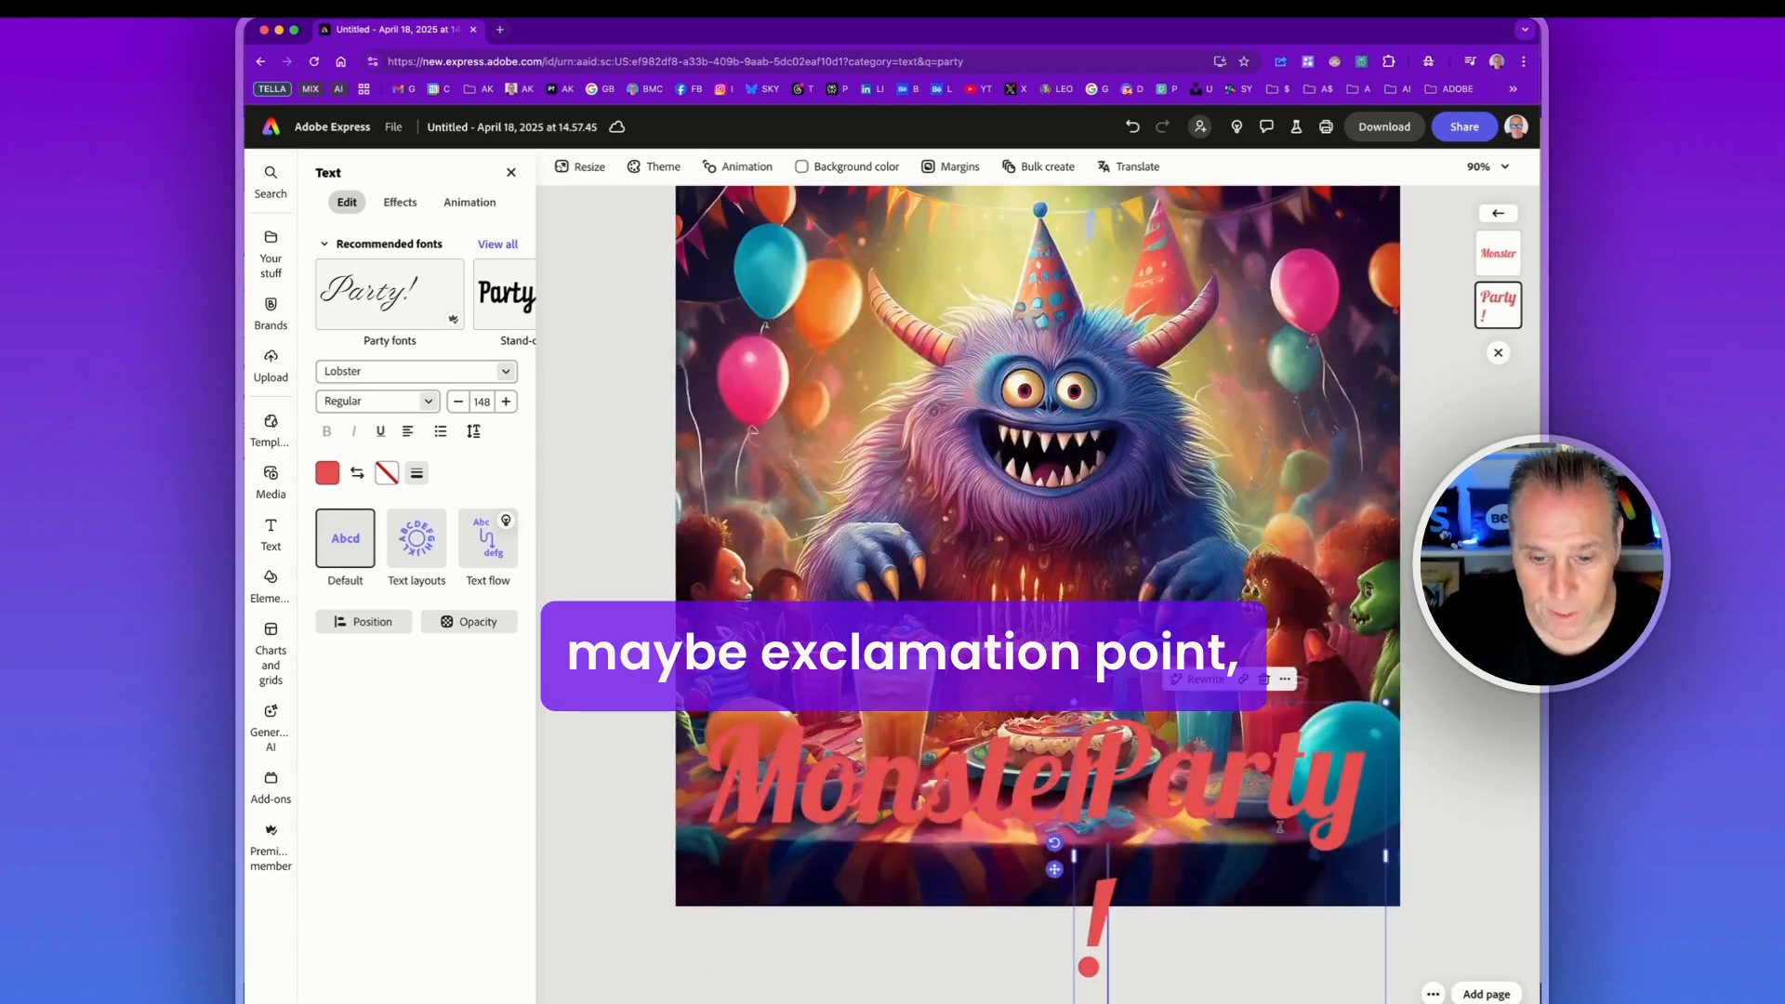
{"action": "key", "text": "BackSpace"}
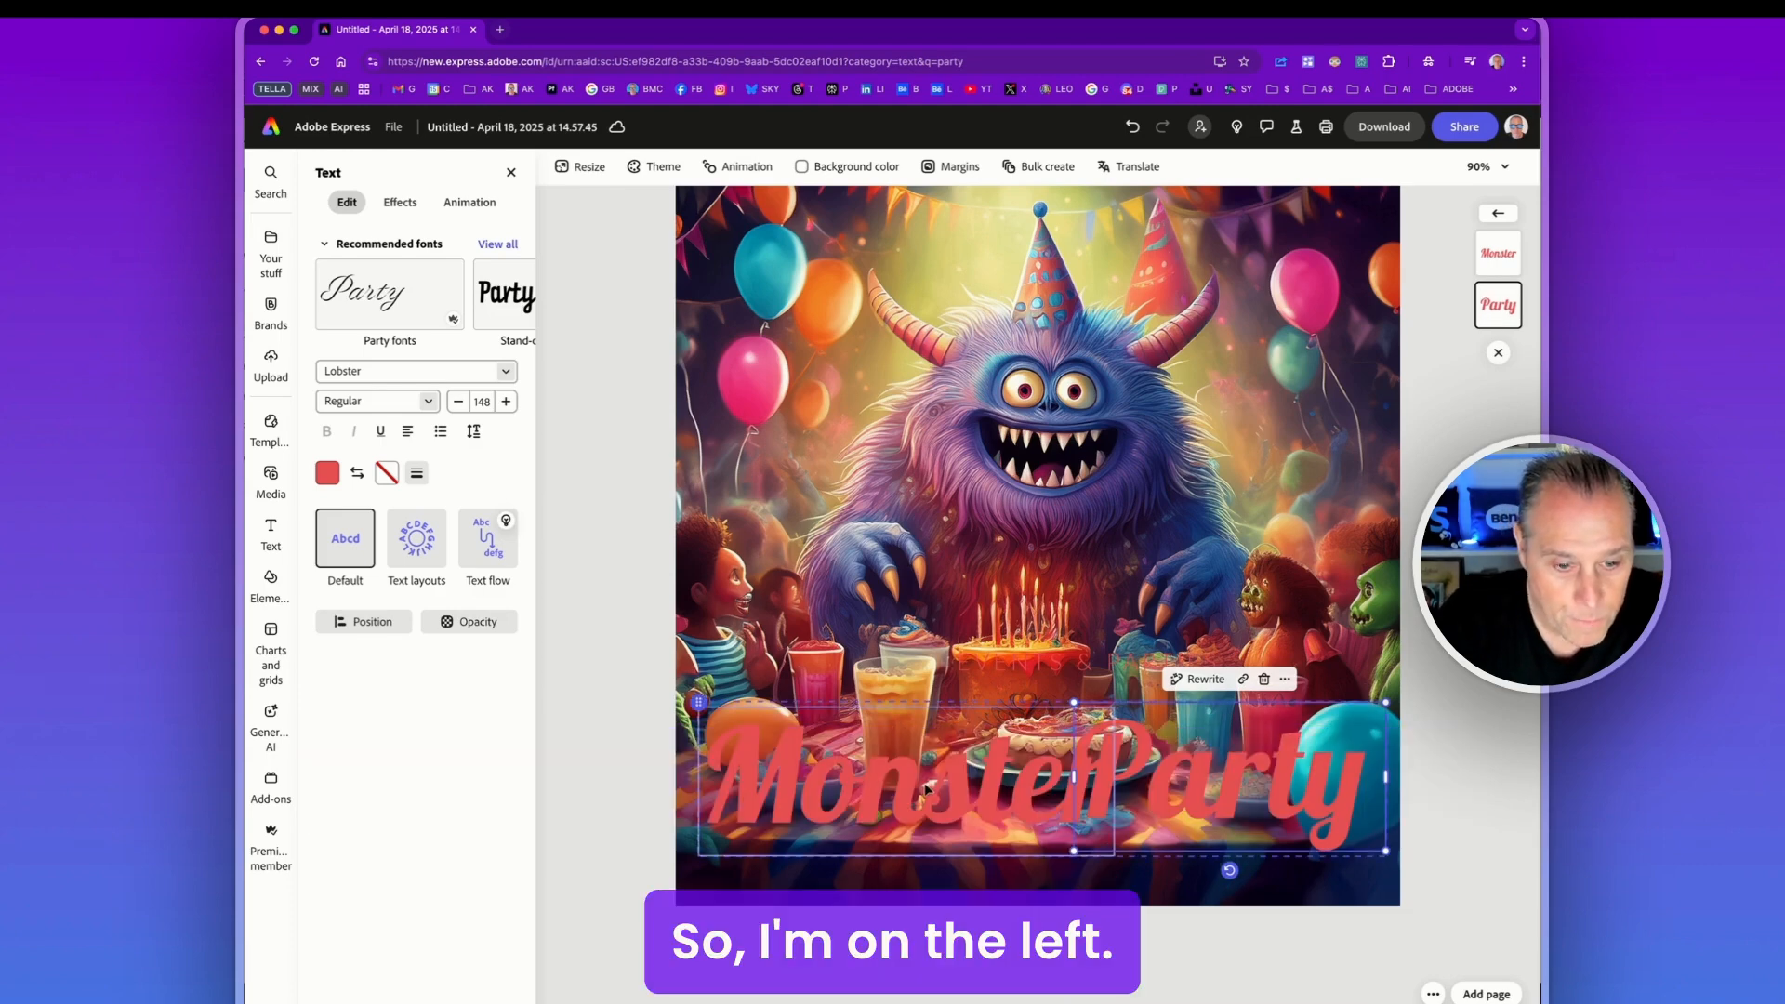
Reduce the font size of "Monster" to 129 and nudge the word slightly left, clear of "Party".
{"action": "left_click", "coordinate": [925, 786]}
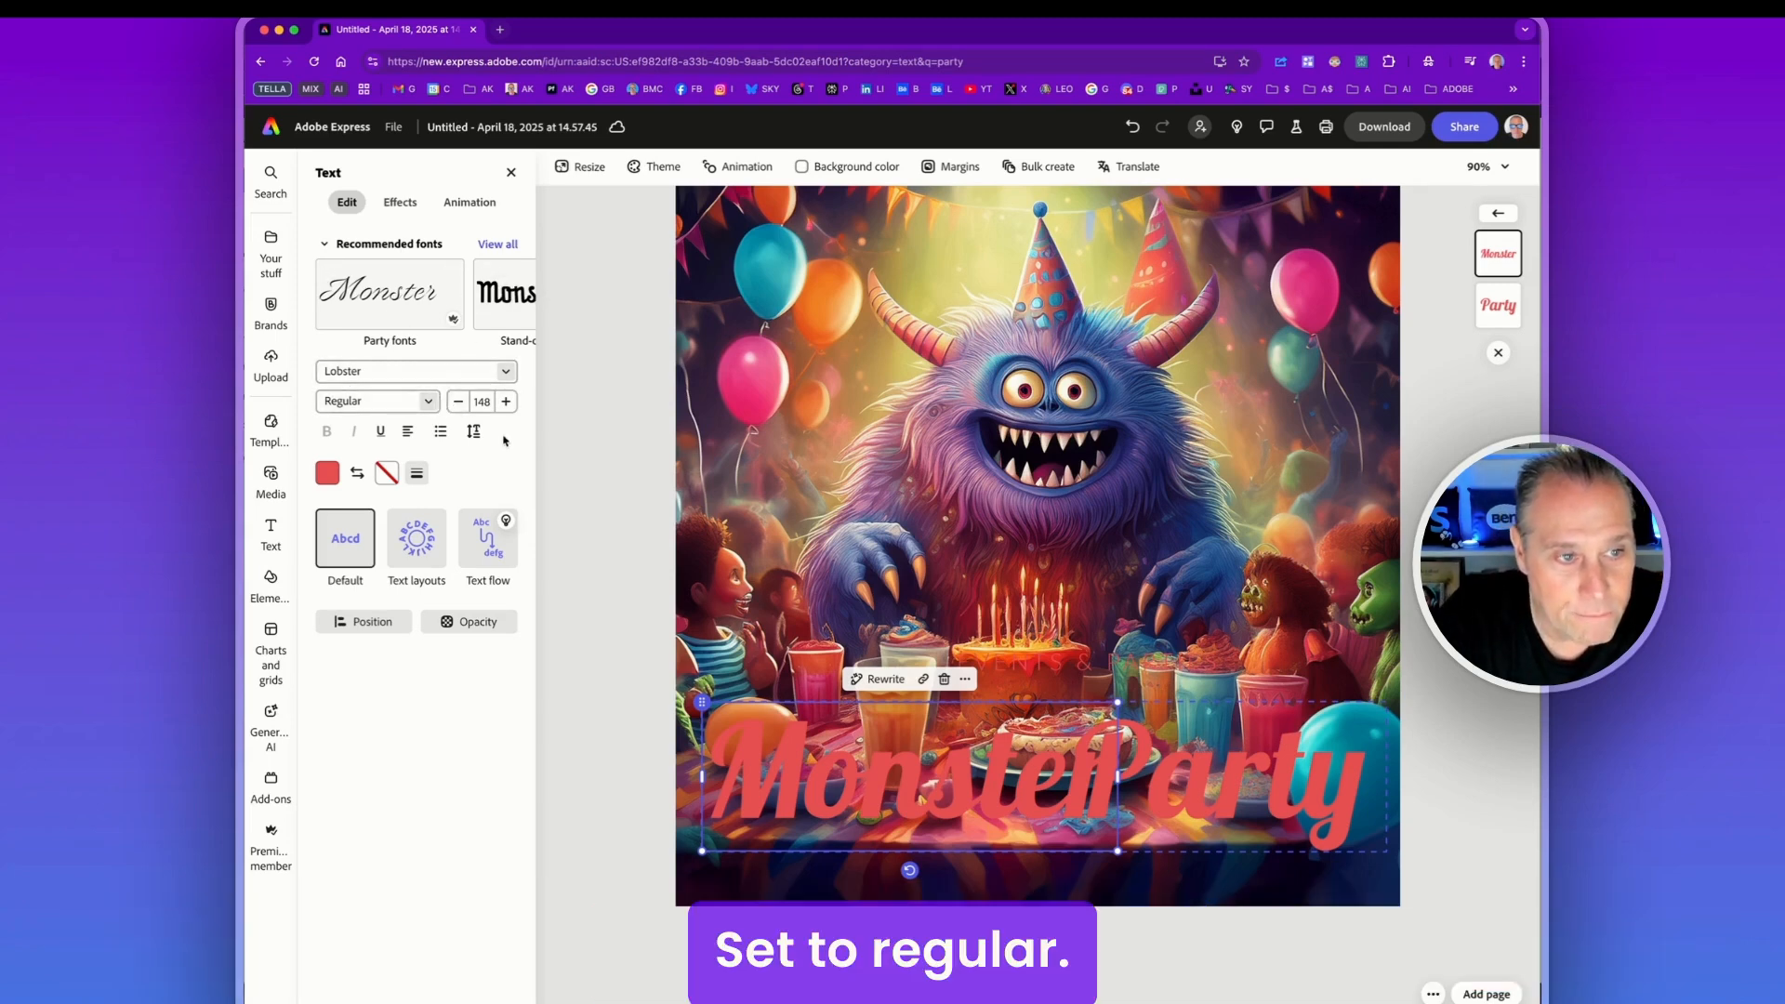
{"action": "left_click", "coordinate": [458, 403]}
{"action": "left_click", "coordinate": [458, 403]}
{"action": "left_click", "coordinate": [458, 403]}
{"action": "left_click", "coordinate": [458, 403]}
{"action": "left_click", "coordinate": [458, 402]}
{"action": "left_click", "coordinate": [458, 402]}
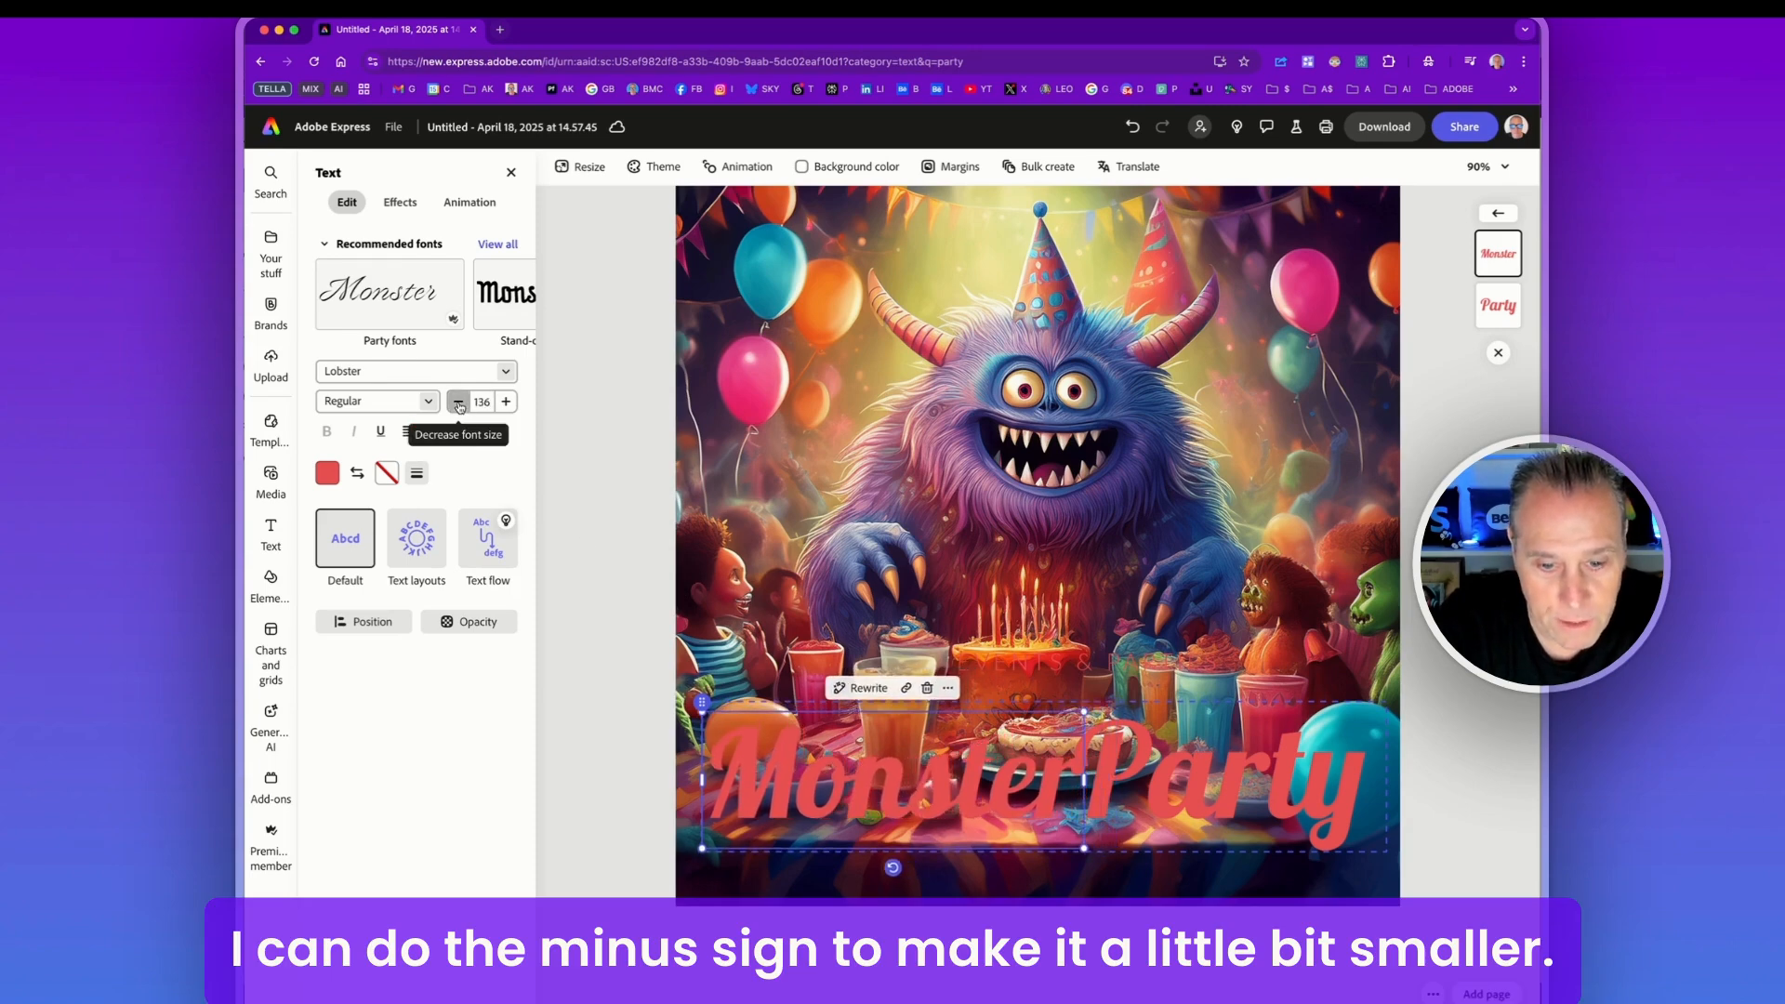
{"action": "left_click", "coordinate": [458, 403]}
{"action": "left_click", "coordinate": [458, 403]}
{"action": "left_click", "coordinate": [459, 403]}
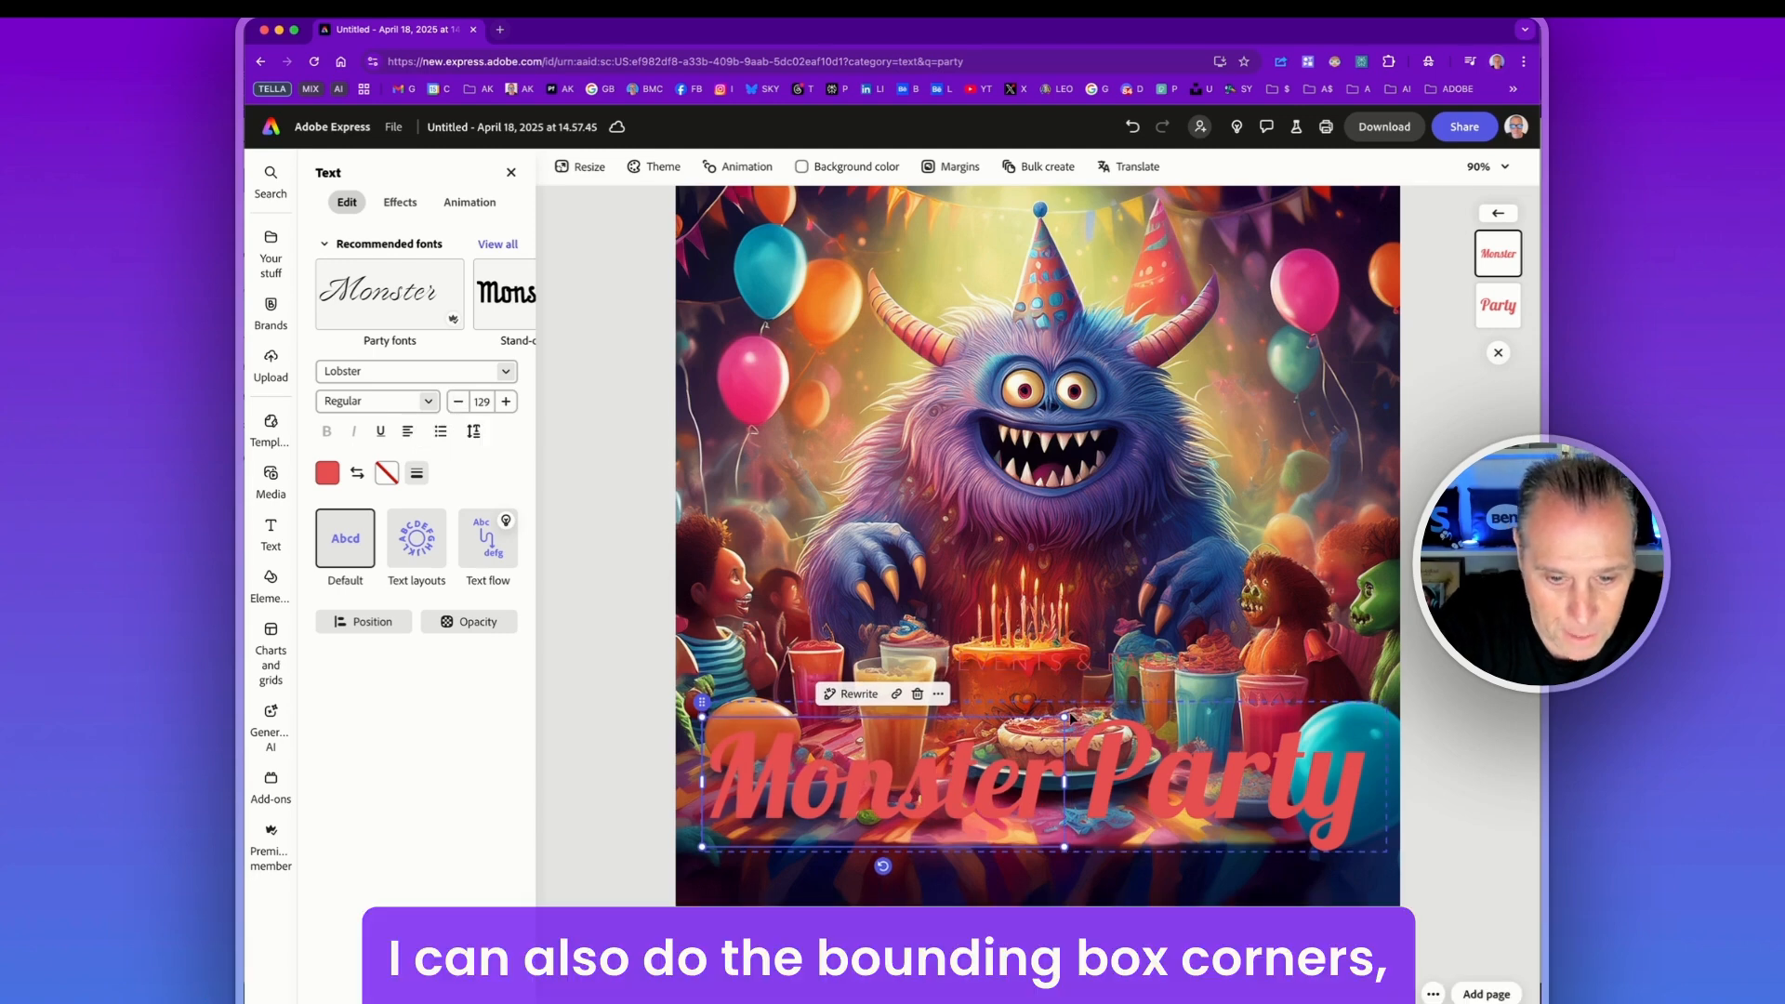
{"action": "left_click_drag", "start_coordinate": [1011, 787], "coordinate": [1004, 791]}
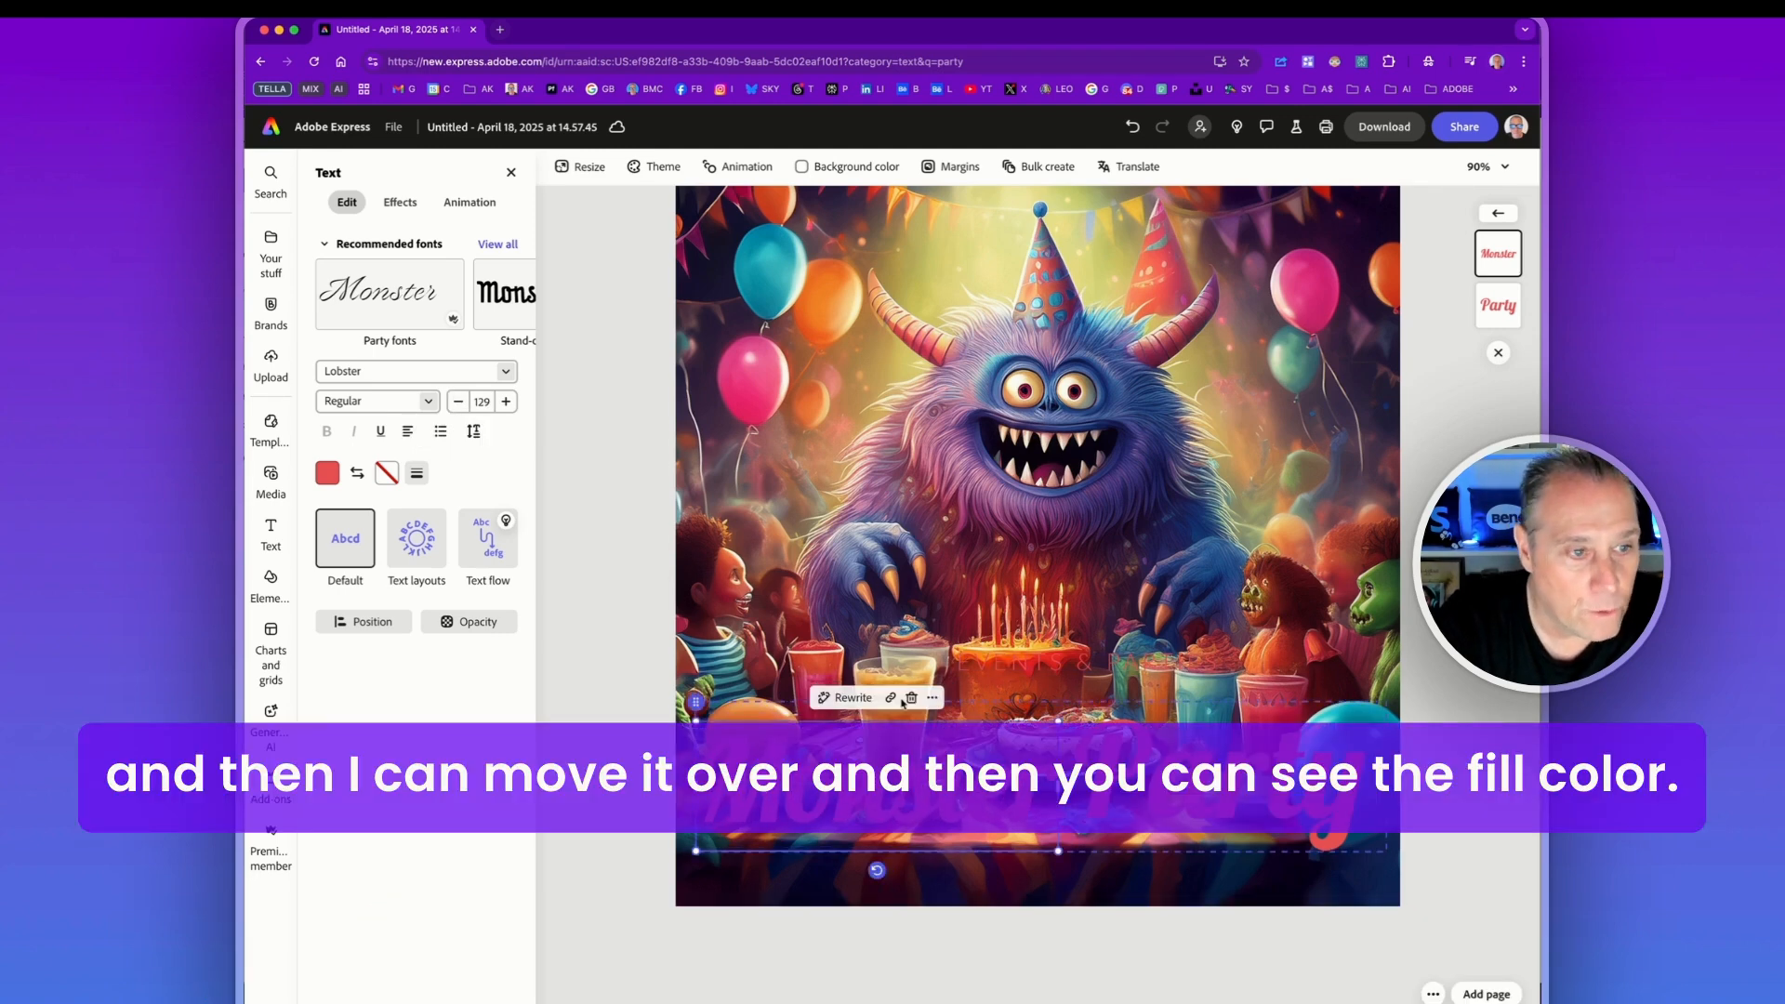
Recolour the word "Monster" with a custom bright blue fill, #4AF6ED, and copy its hex code.
{"action": "left_click", "coordinate": [327, 474]}
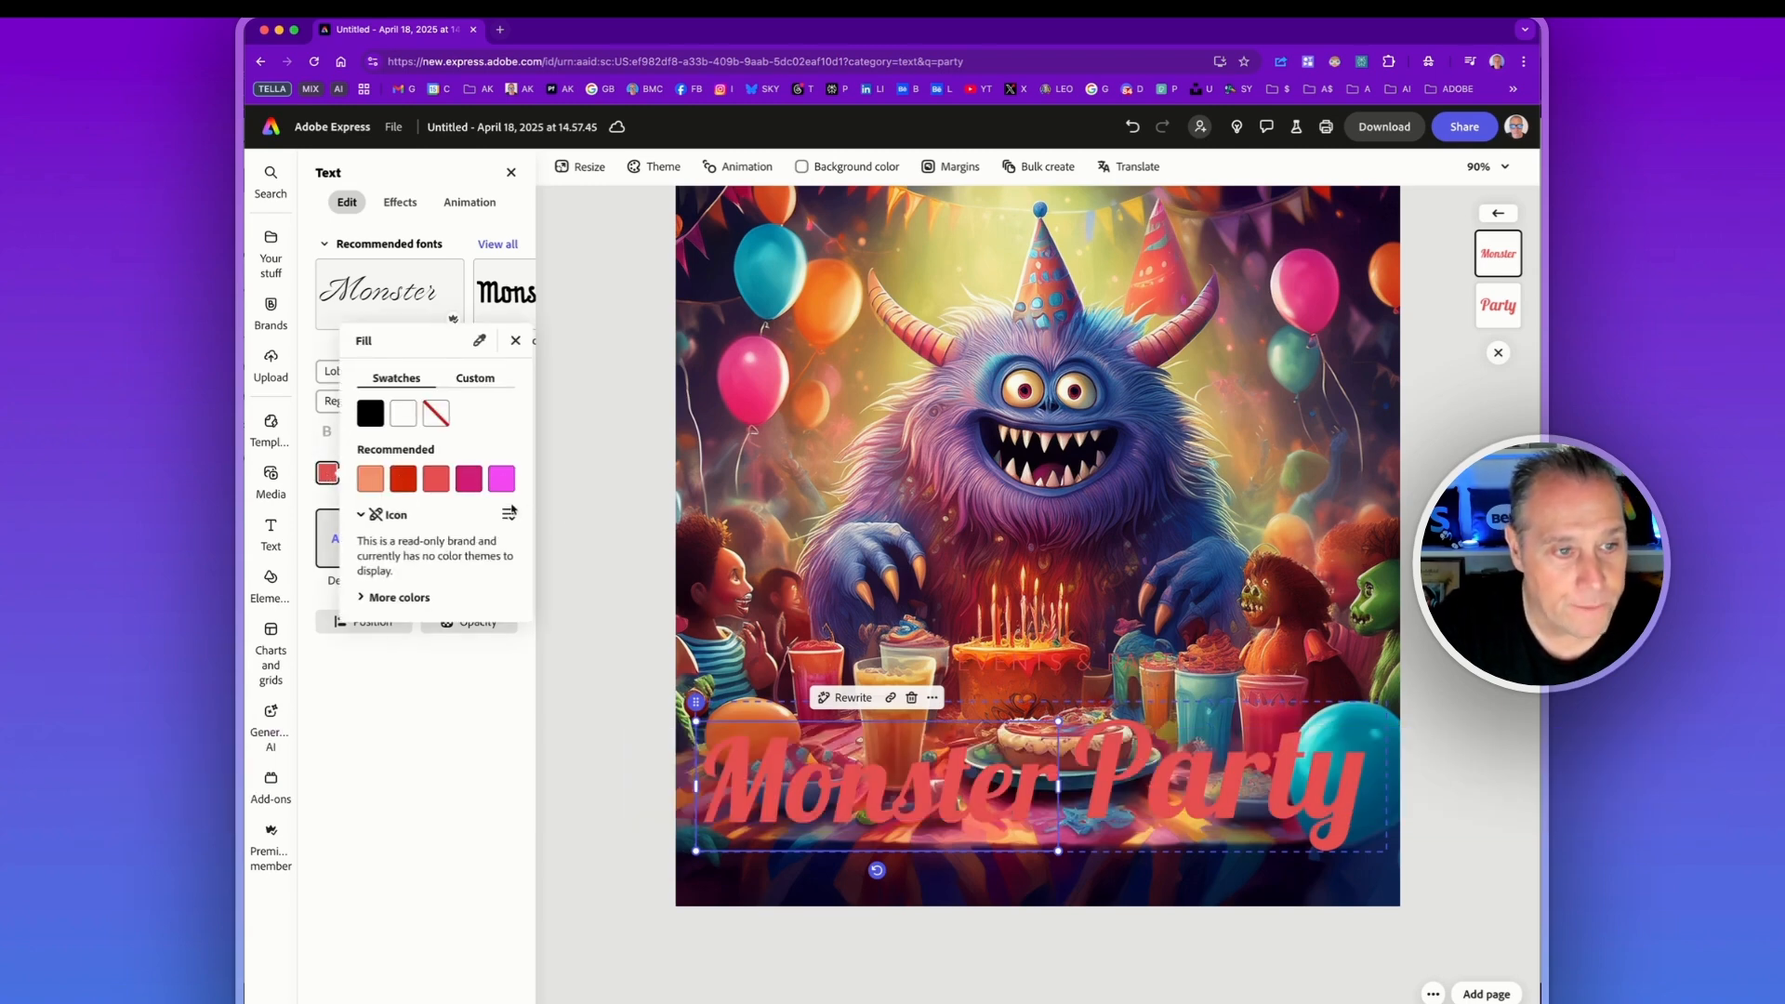
{"action": "left_click", "coordinate": [502, 479]}
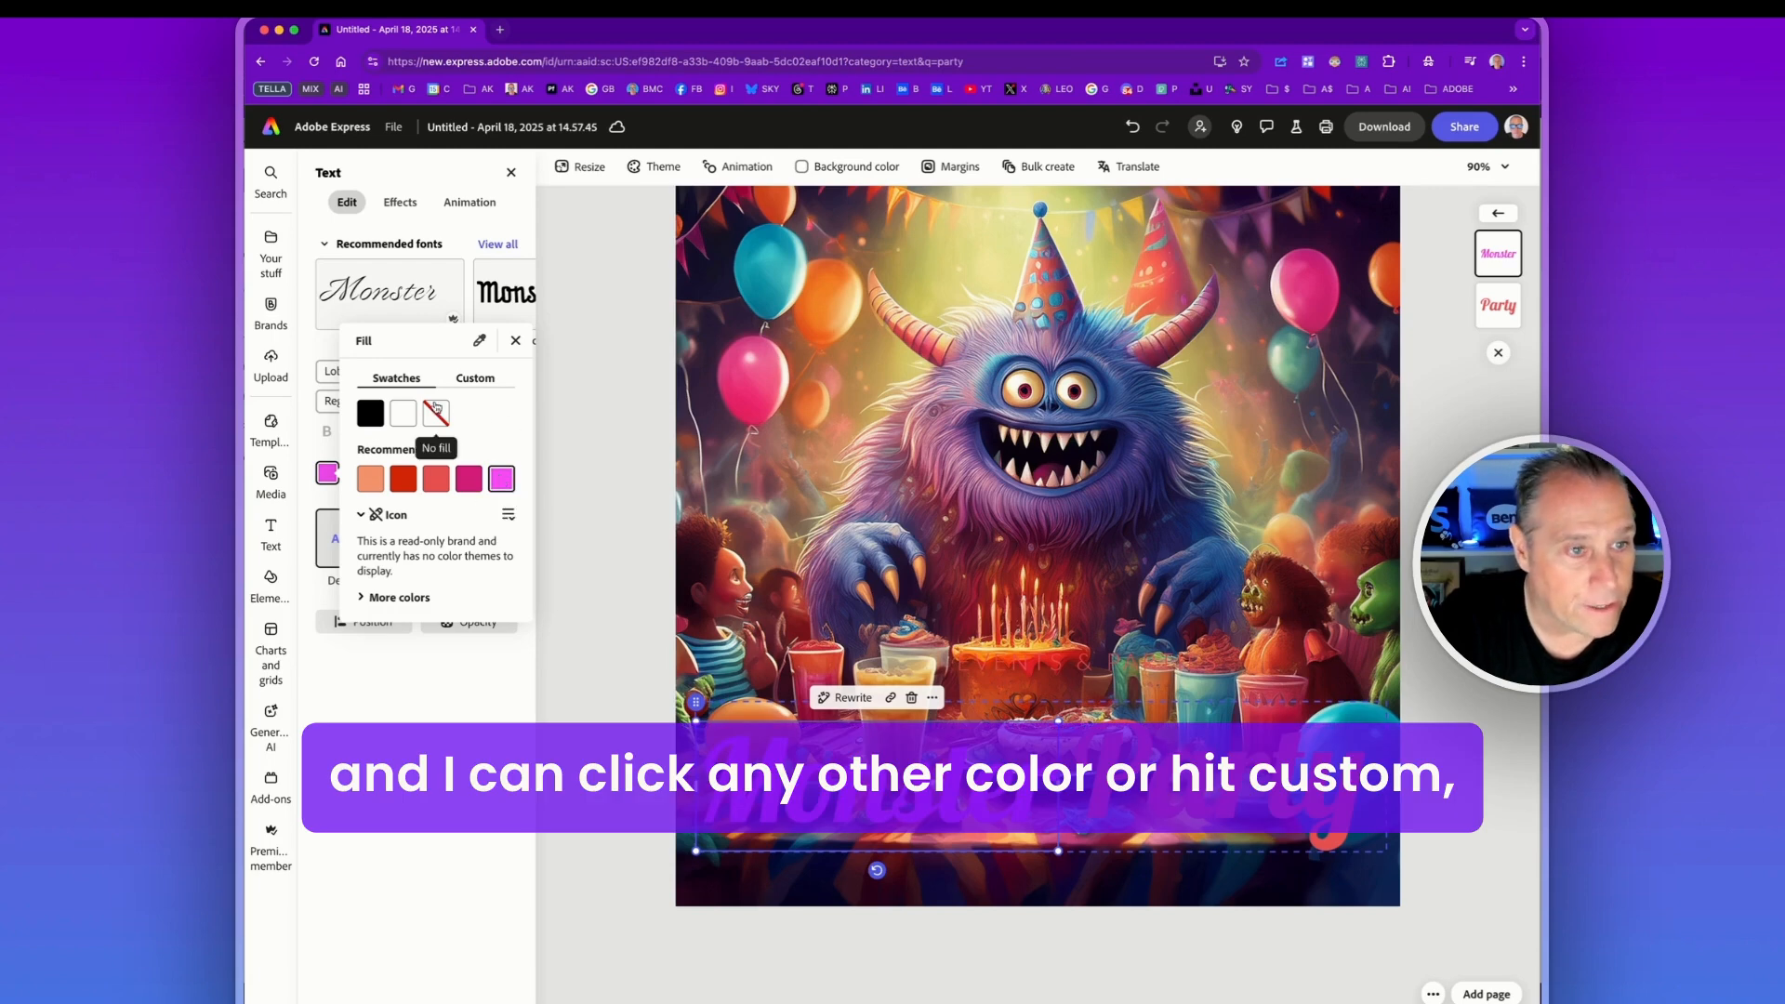
{"action": "left_click", "coordinate": [469, 381]}
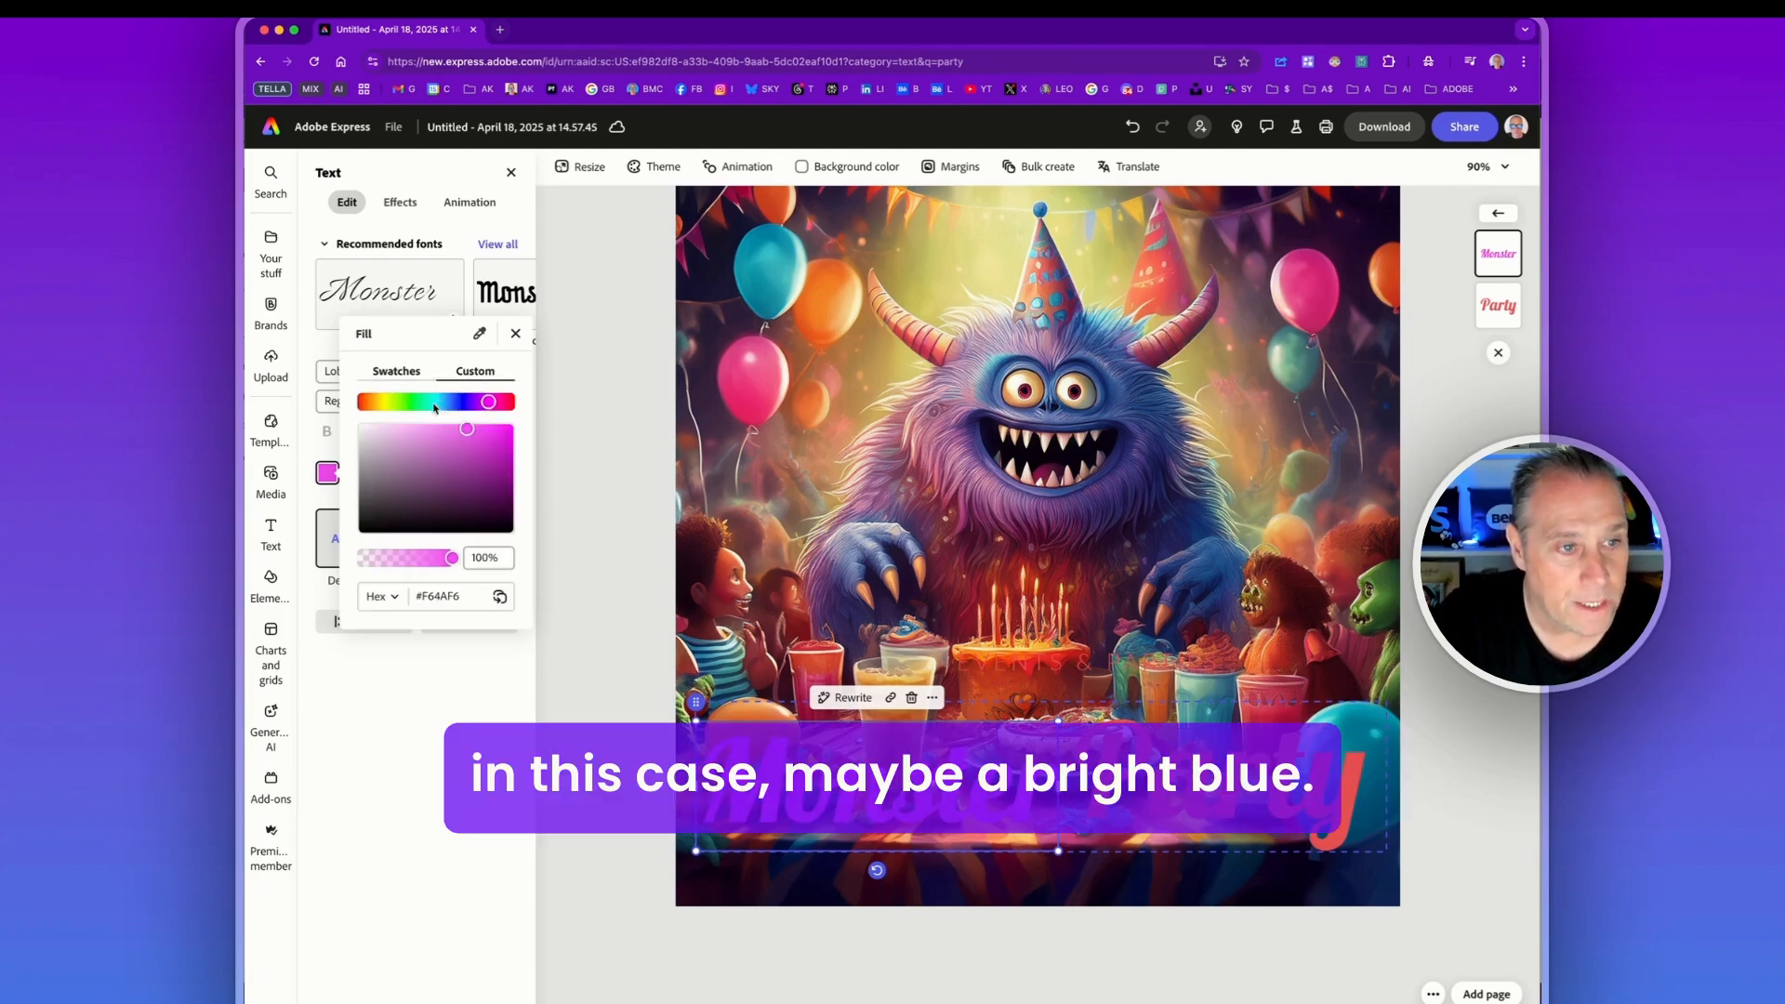
{"action": "left_click", "coordinate": [435, 401]}
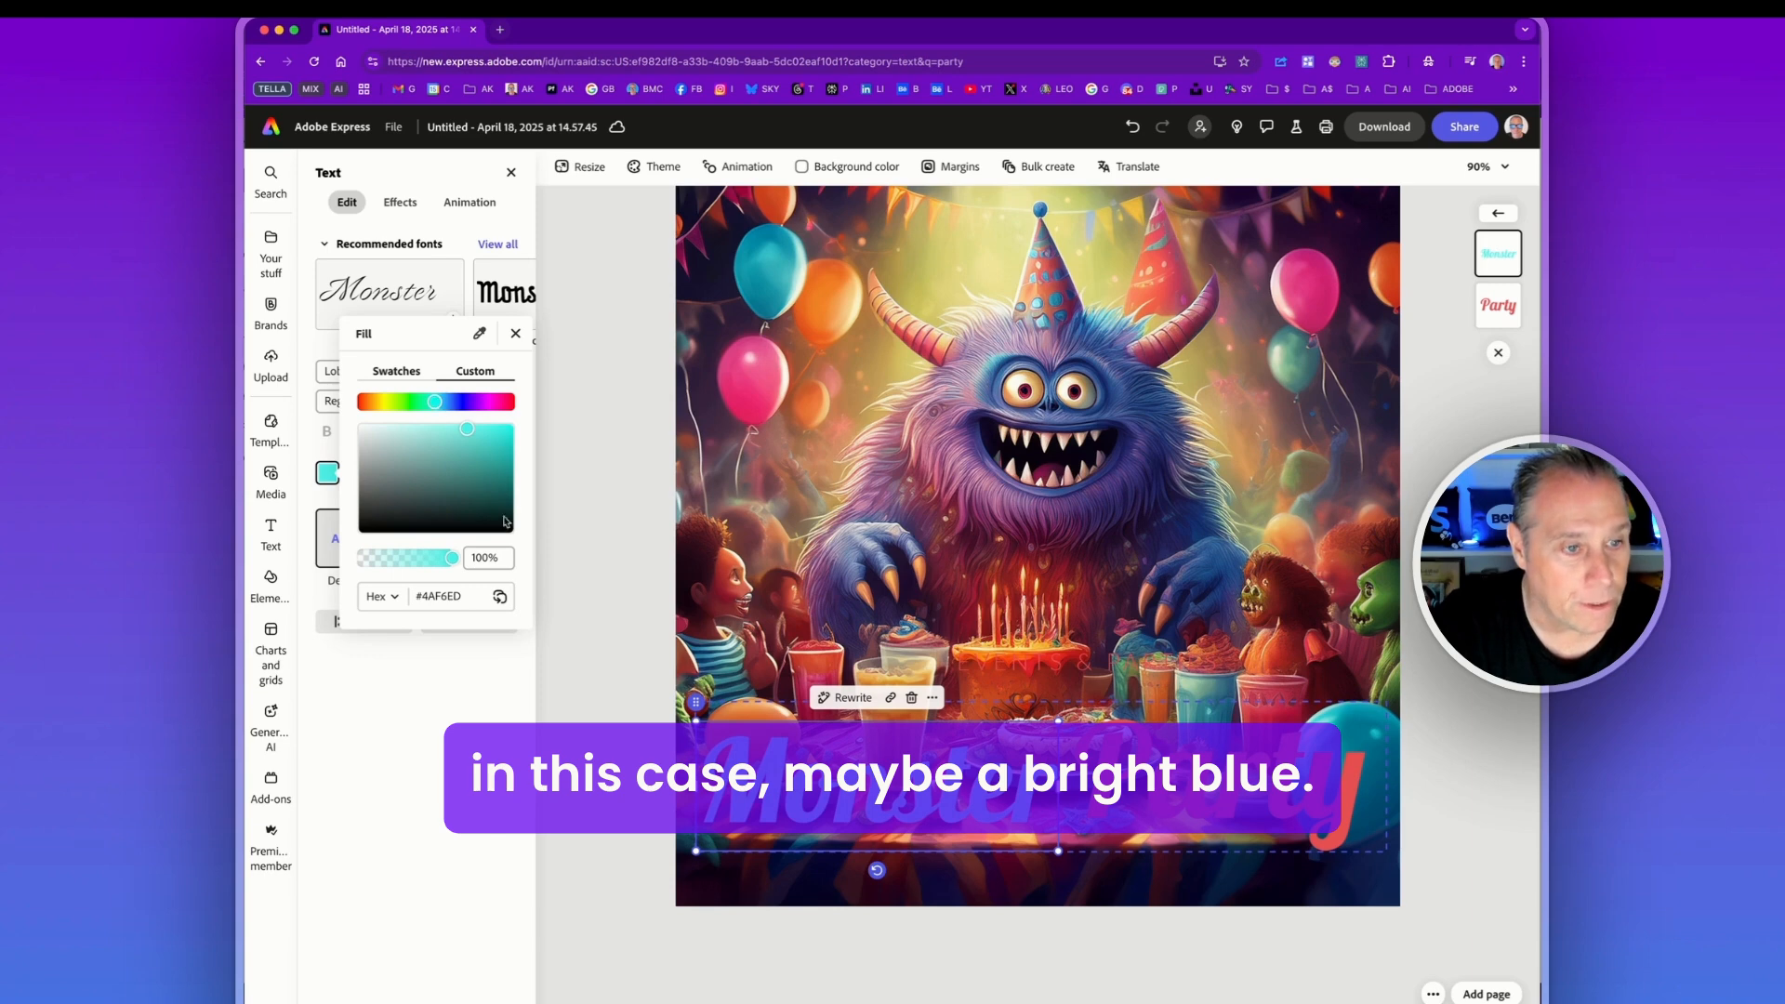
{"action": "left_click_drag", "start_coordinate": [487, 596], "coordinate": [382, 584]}
{"action": "key", "text": "super+c"}
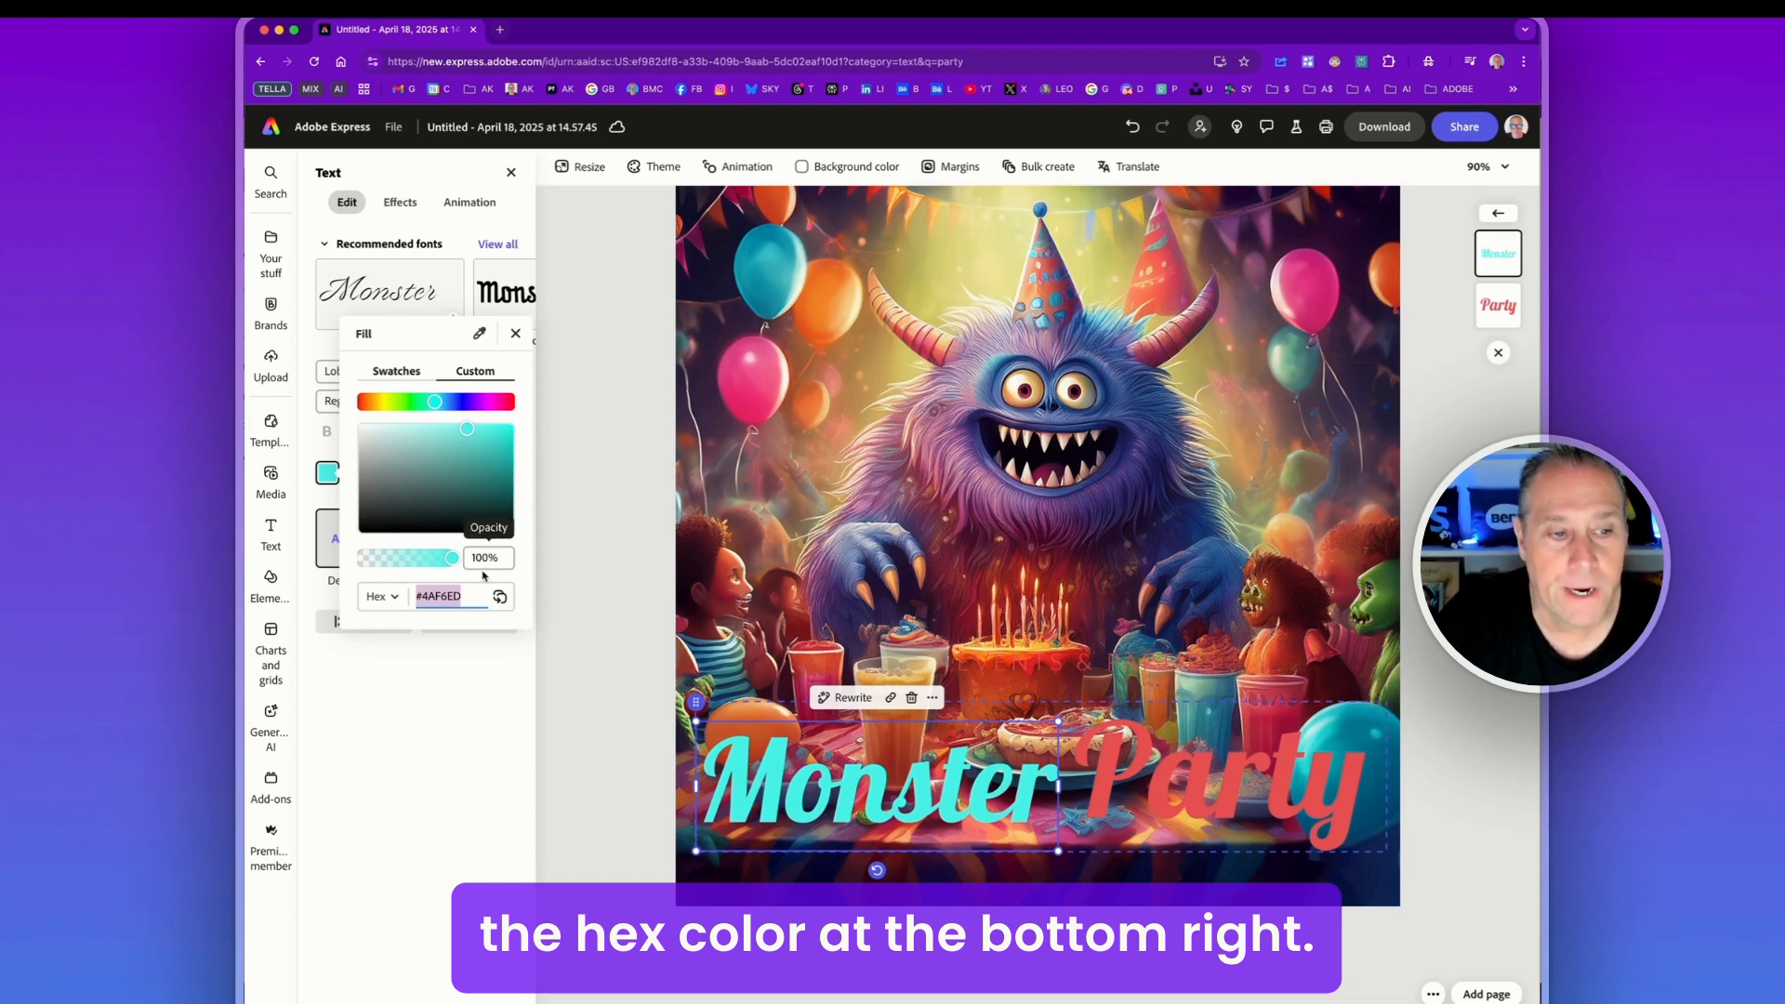
Apply the copied hex colour #4AF6ED as the fill of the word "Party".
{"action": "left_click", "coordinate": [601, 410]}
{"action": "left_click", "coordinate": [1214, 790]}
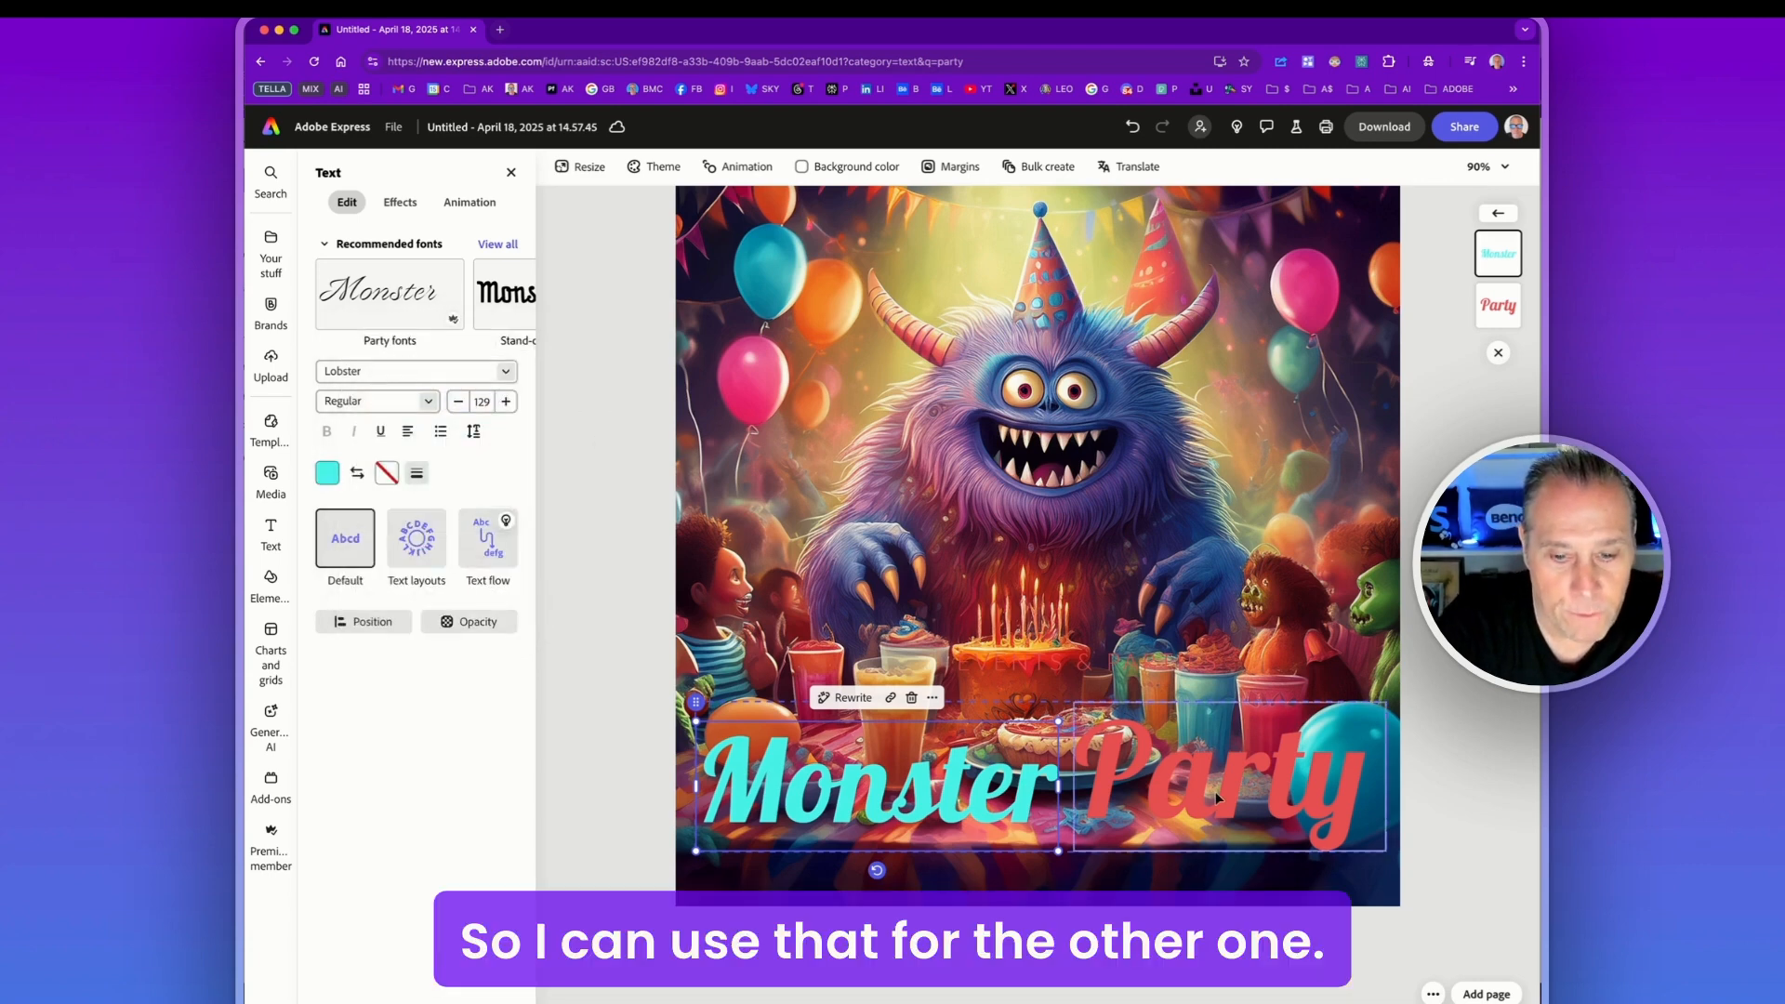
{"action": "left_click", "coordinate": [329, 474]}
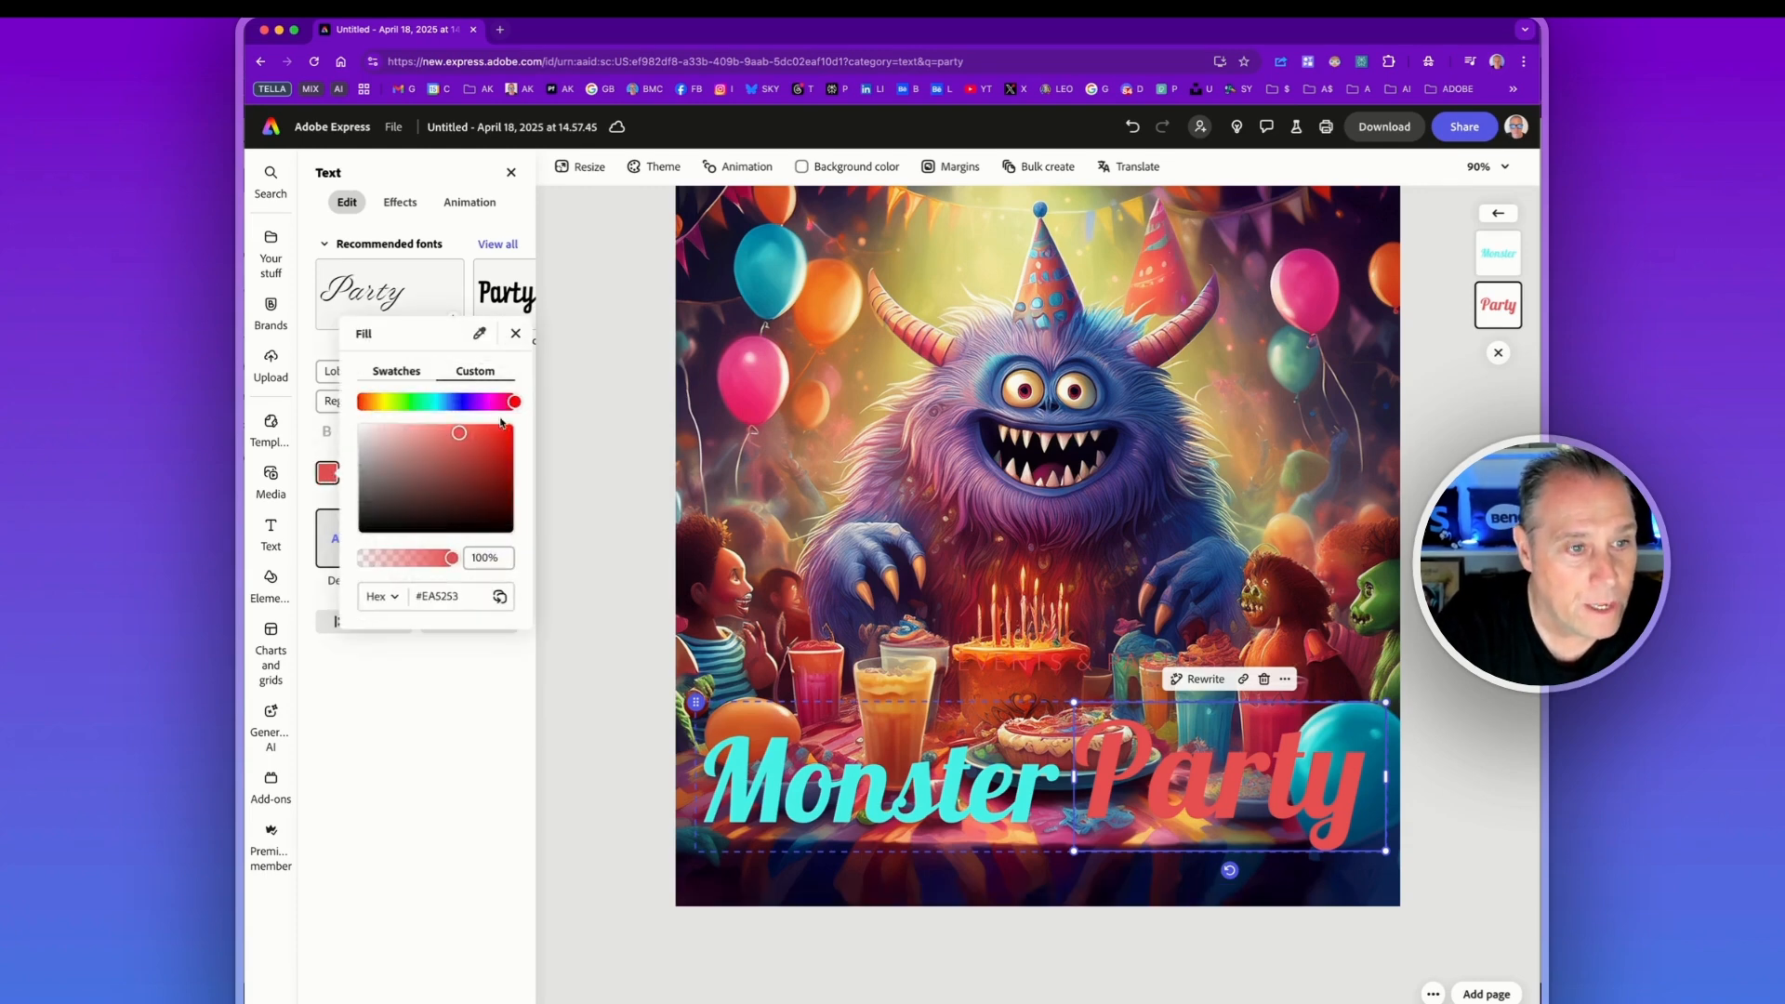
{"action": "left_click", "coordinate": [456, 596]}
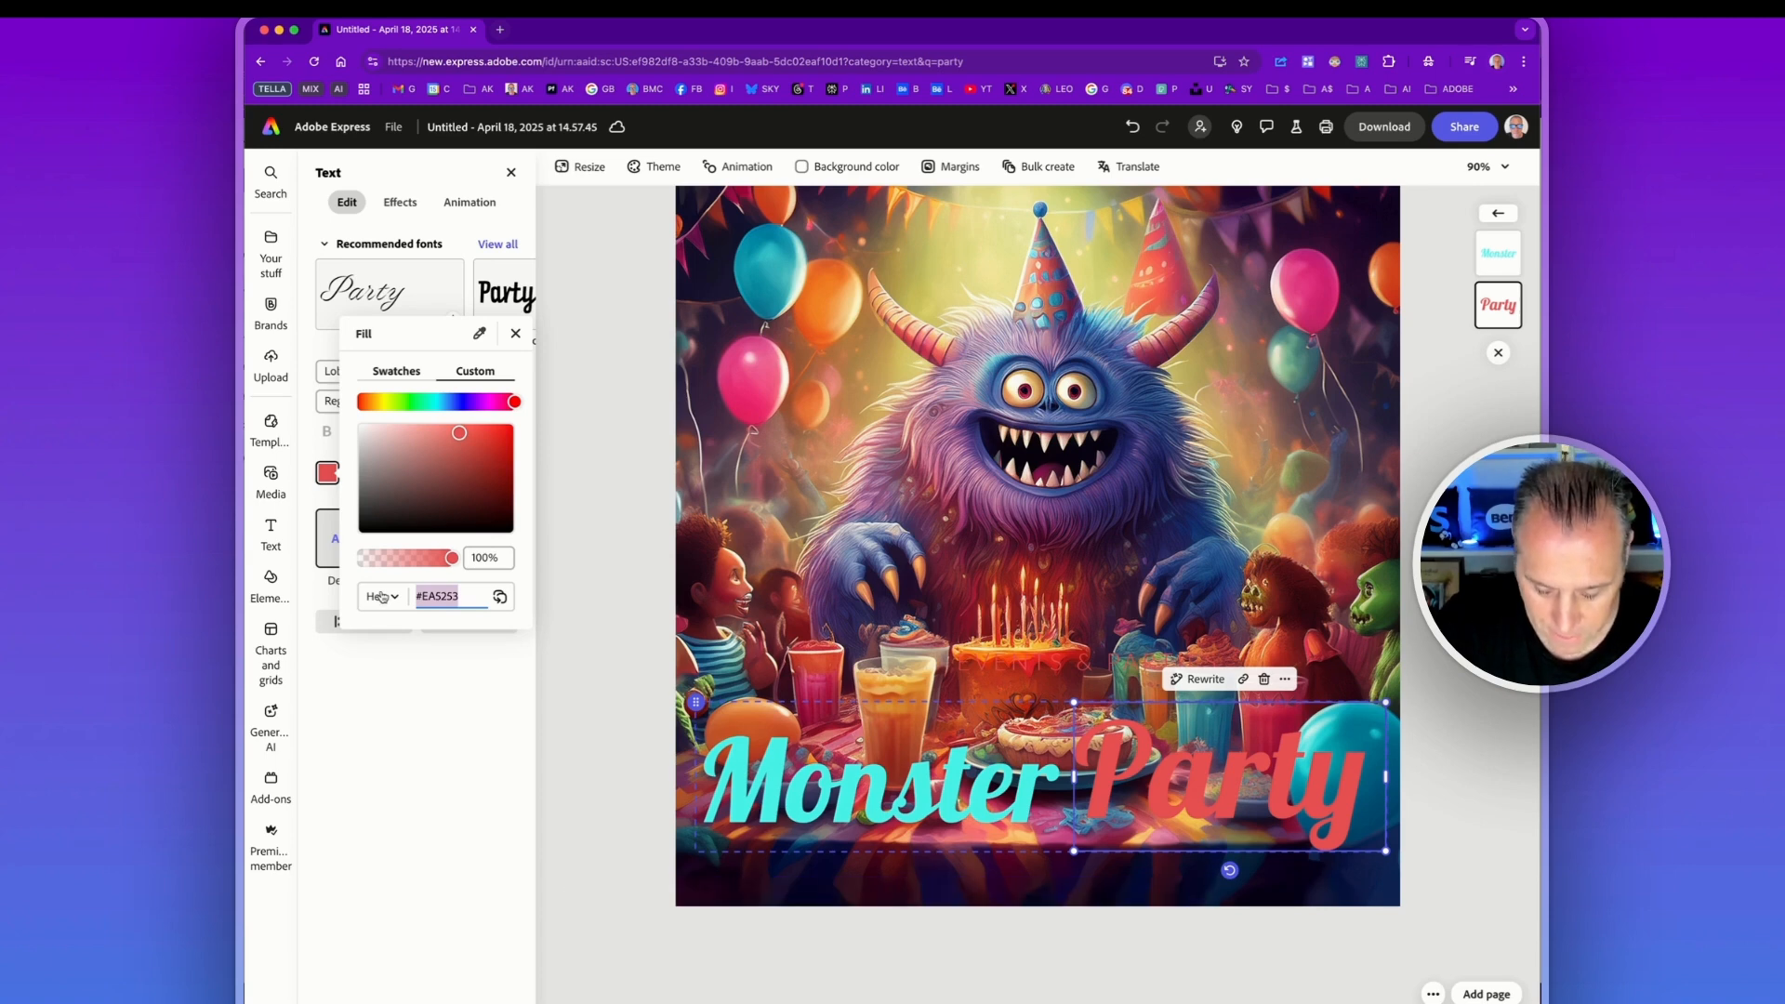
{"action": "key", "text": "BackSpace"}
{"action": "key", "text": "super+v"}
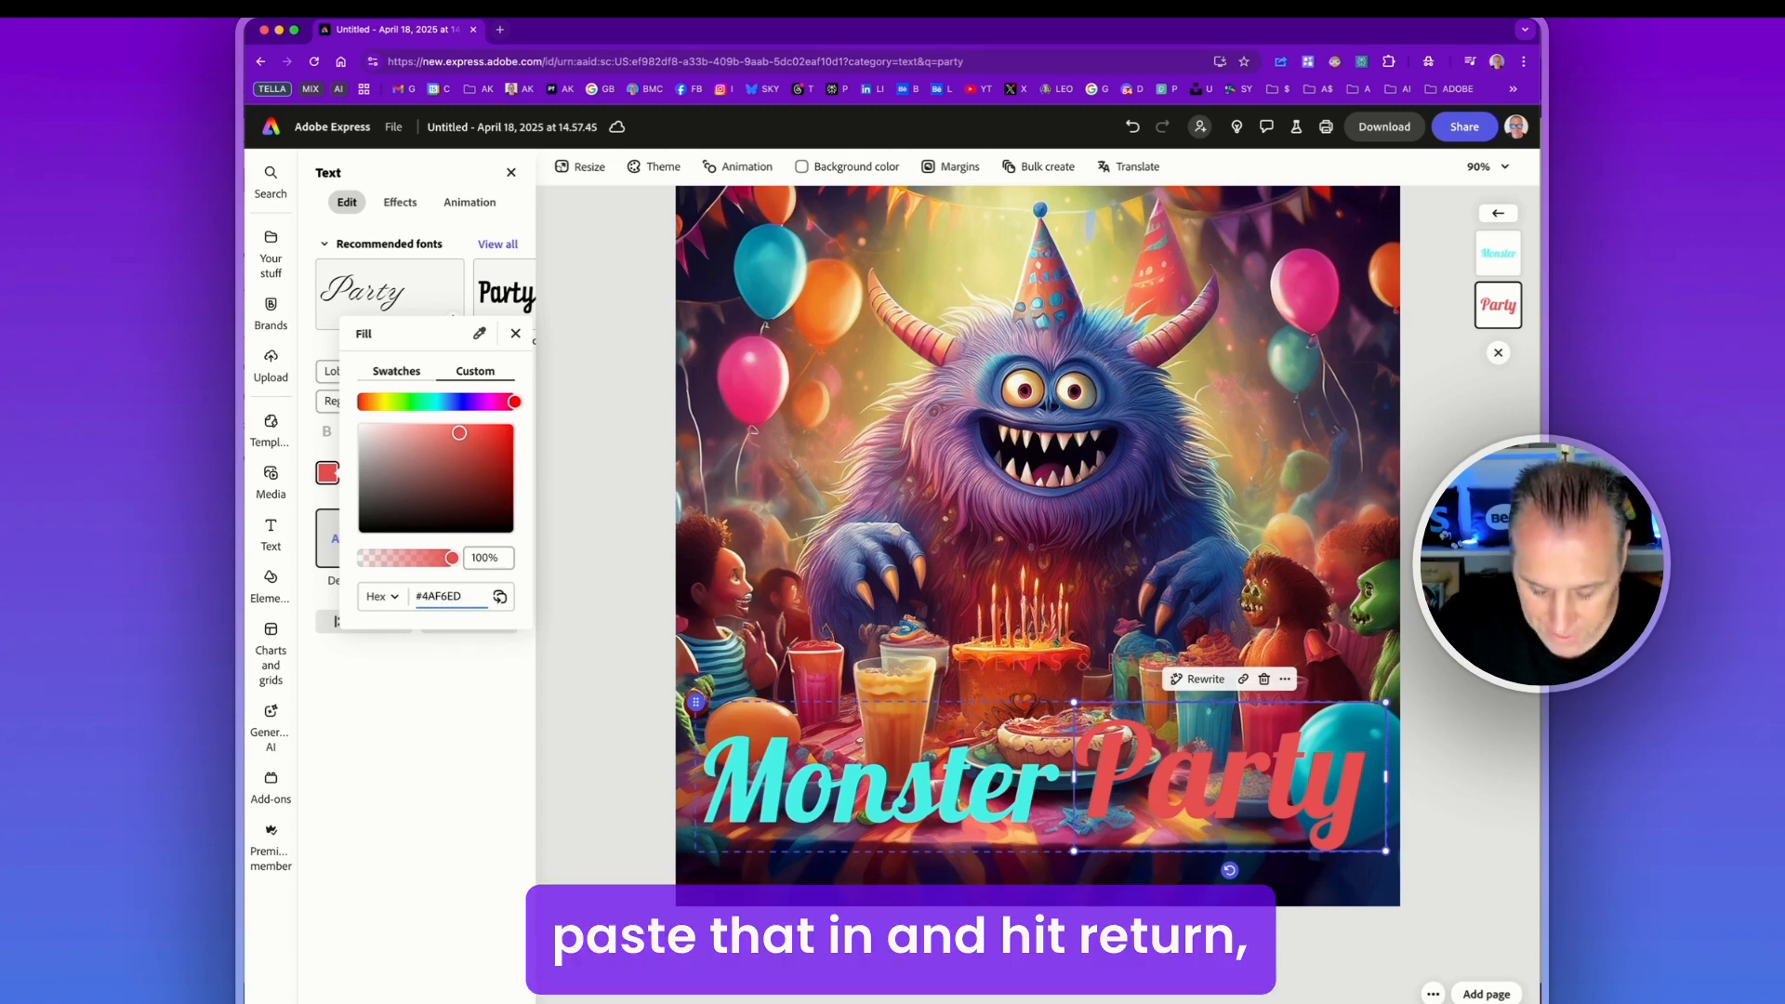
{"action": "key", "text": "Return"}
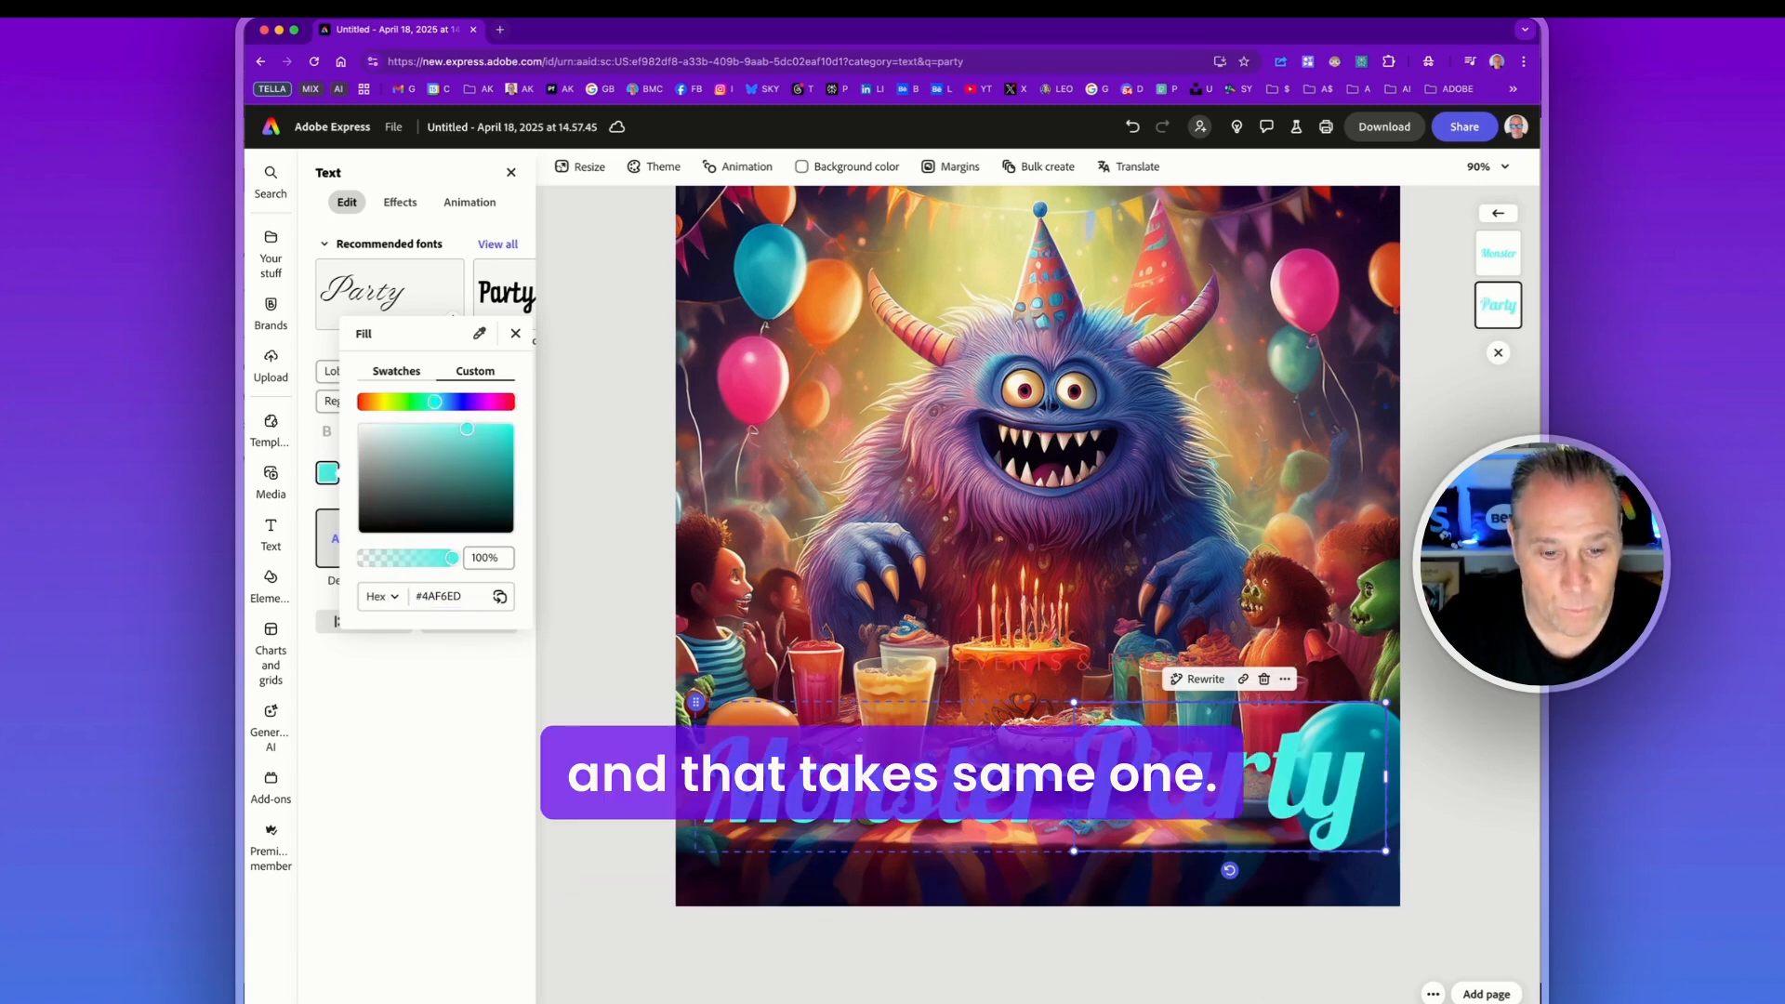
Check the font size of "Monster" and reduce "Party" to the same size, 129.
{"action": "left_click", "coordinate": [930, 779]}
{"action": "left_click", "coordinate": [930, 779]}
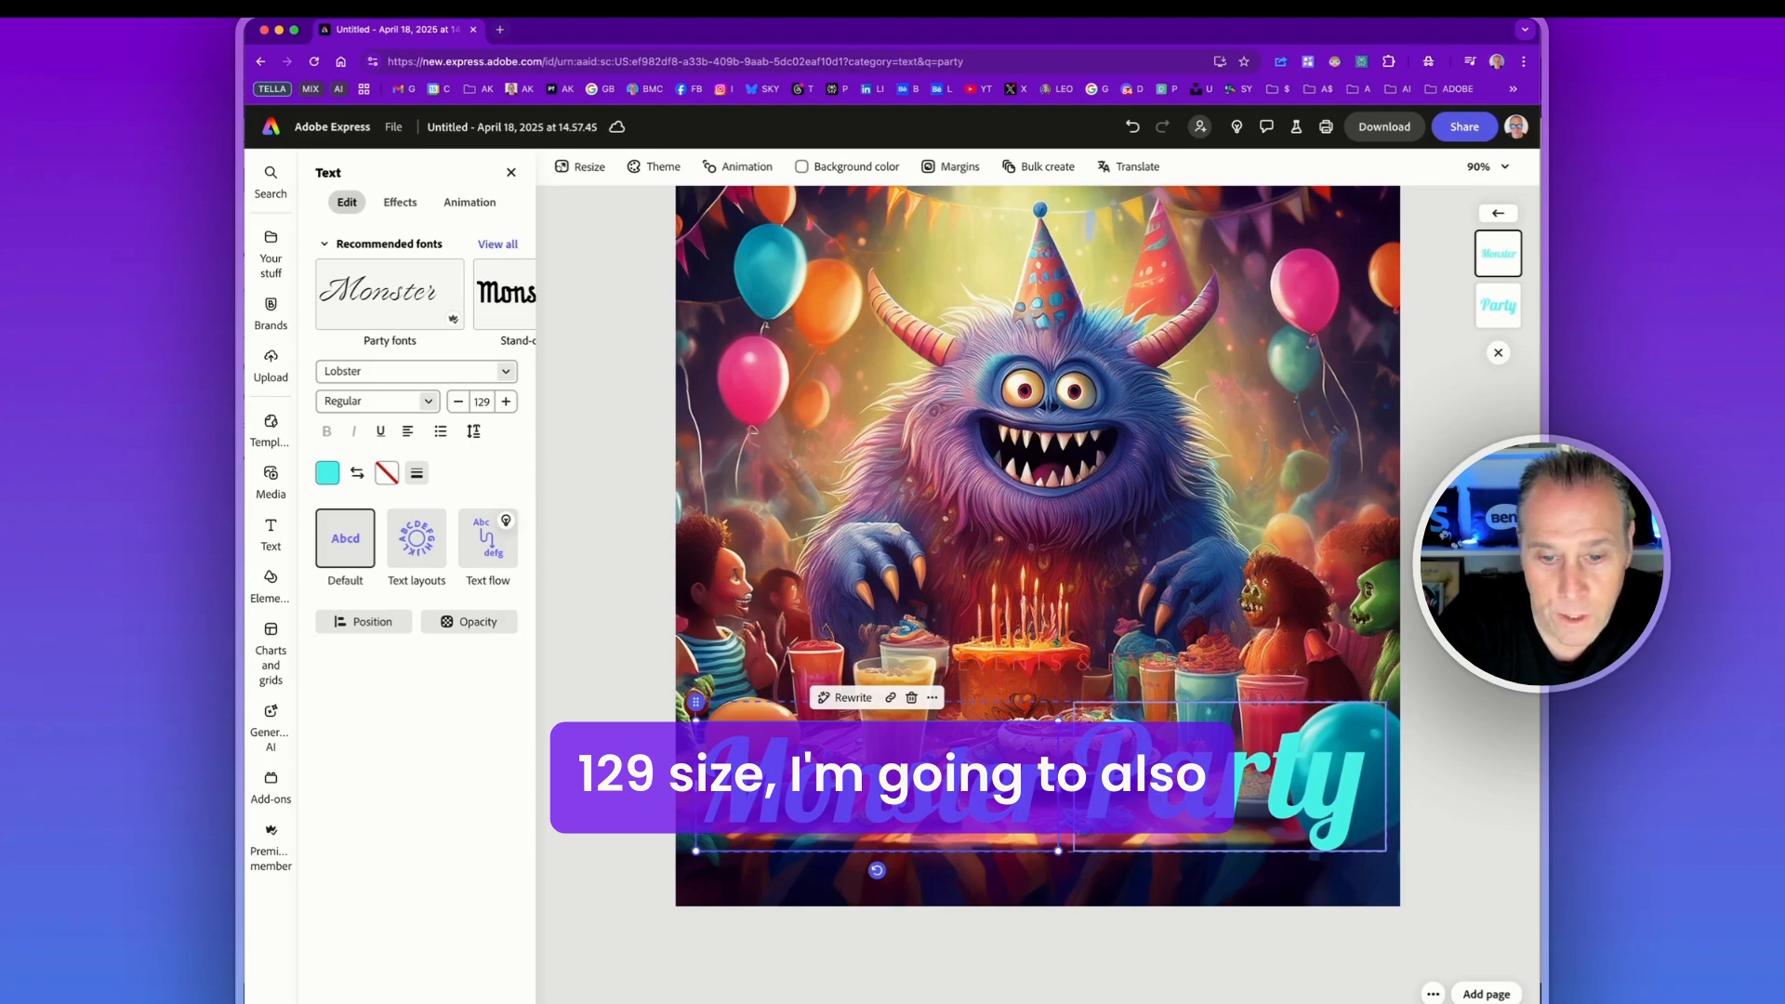
{"action": "left_click", "coordinate": [1159, 790]}
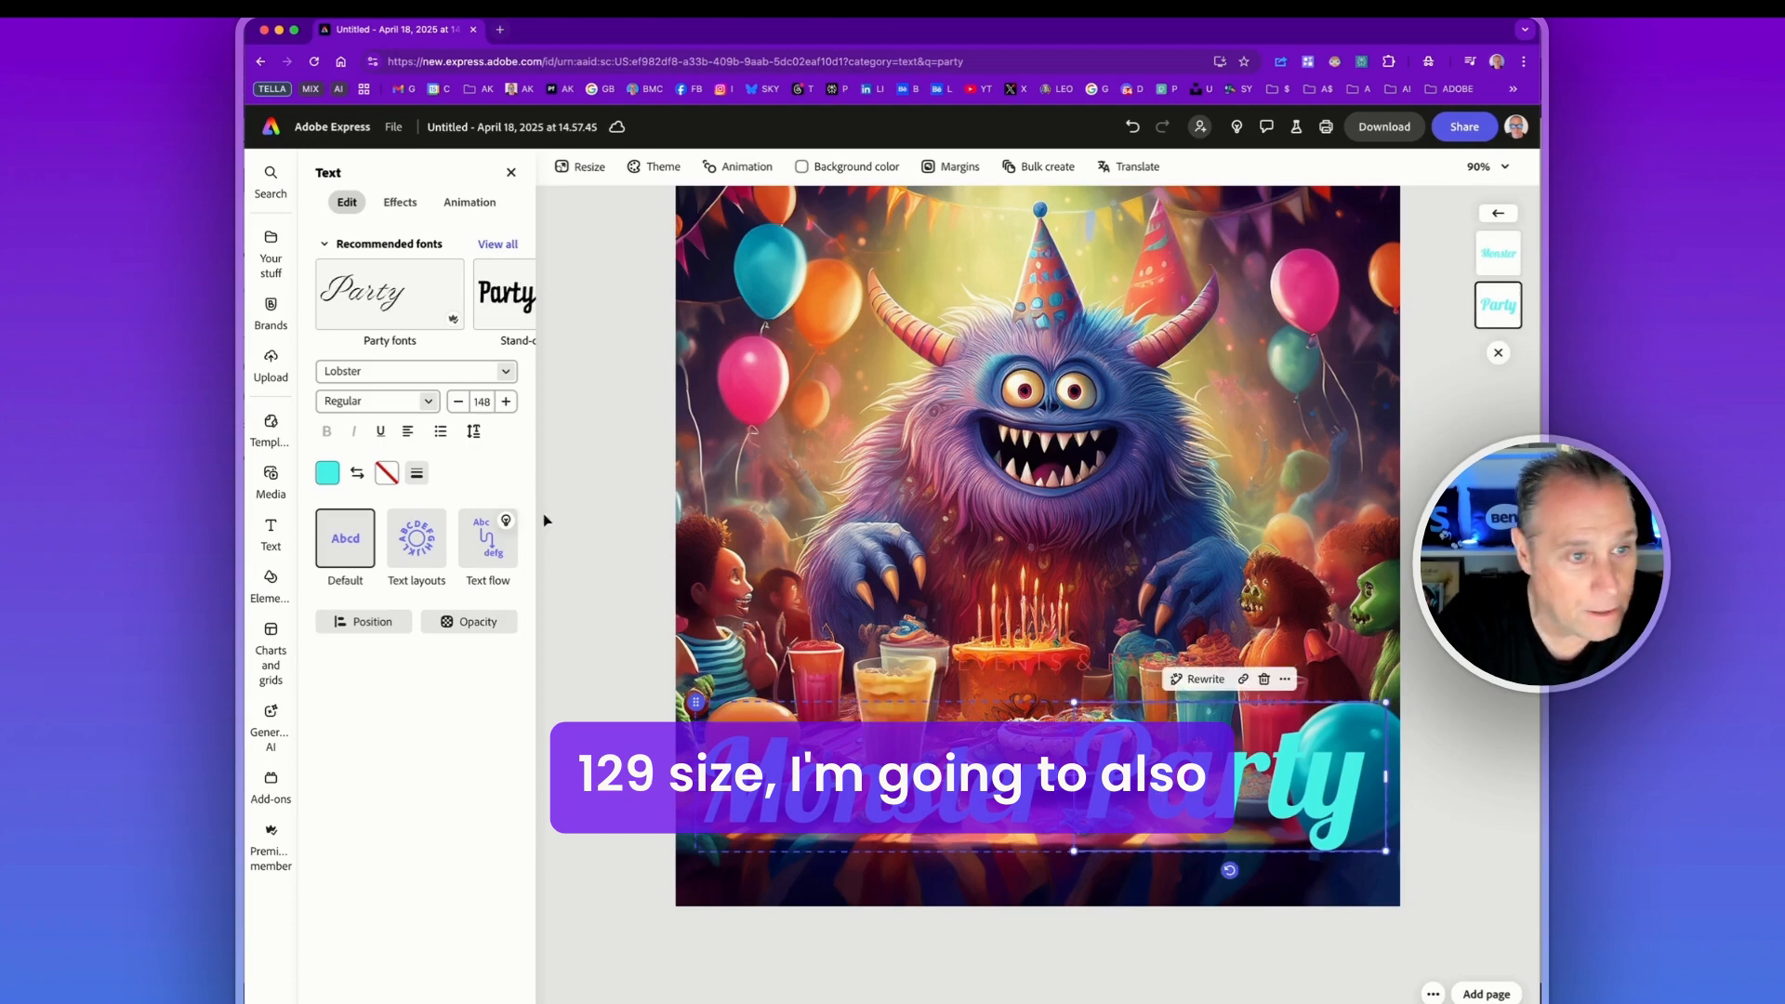
{"action": "left_click", "coordinate": [458, 401]}
{"action": "left_click", "coordinate": [459, 401]}
{"action": "left_click", "coordinate": [459, 401]}
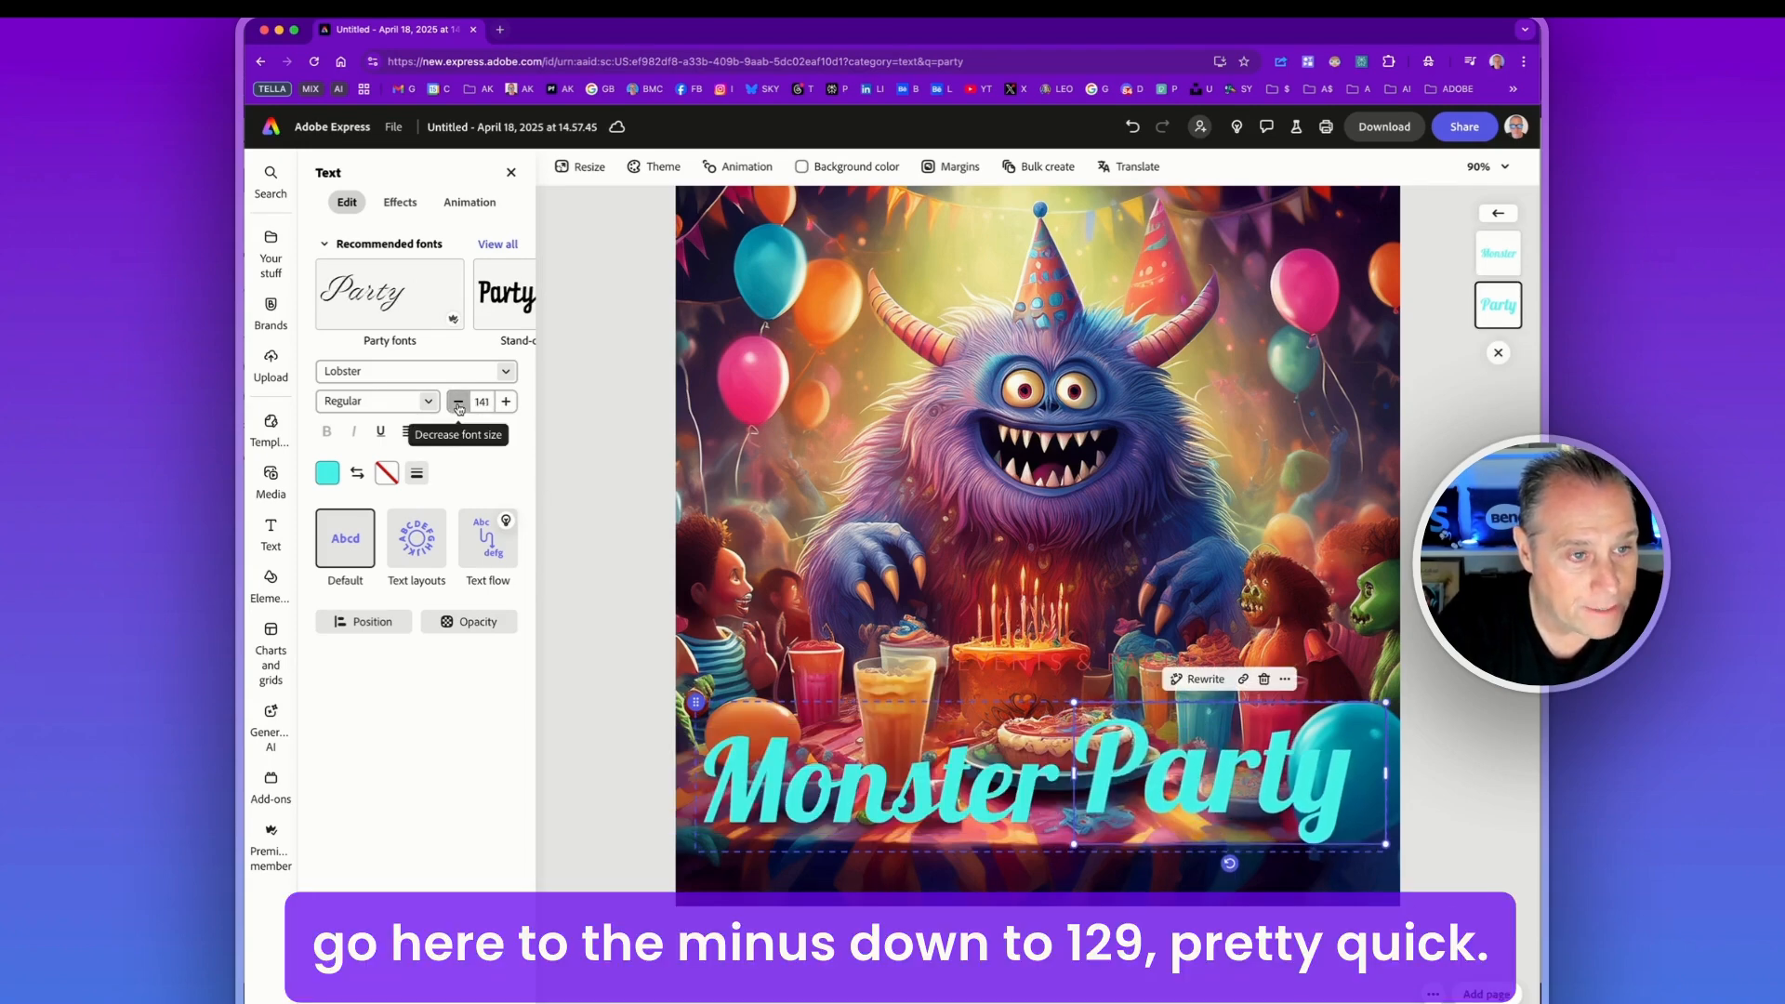
{"action": "left_click", "coordinate": [458, 403]}
{"action": "left_click", "coordinate": [458, 402]}
{"action": "left_click", "coordinate": [458, 402]}
{"action": "left_click", "coordinate": [458, 403]}
{"action": "left_click", "coordinate": [459, 403]}
{"action": "left_click", "coordinate": [458, 403]}
{"action": "left_click", "coordinate": [458, 402]}
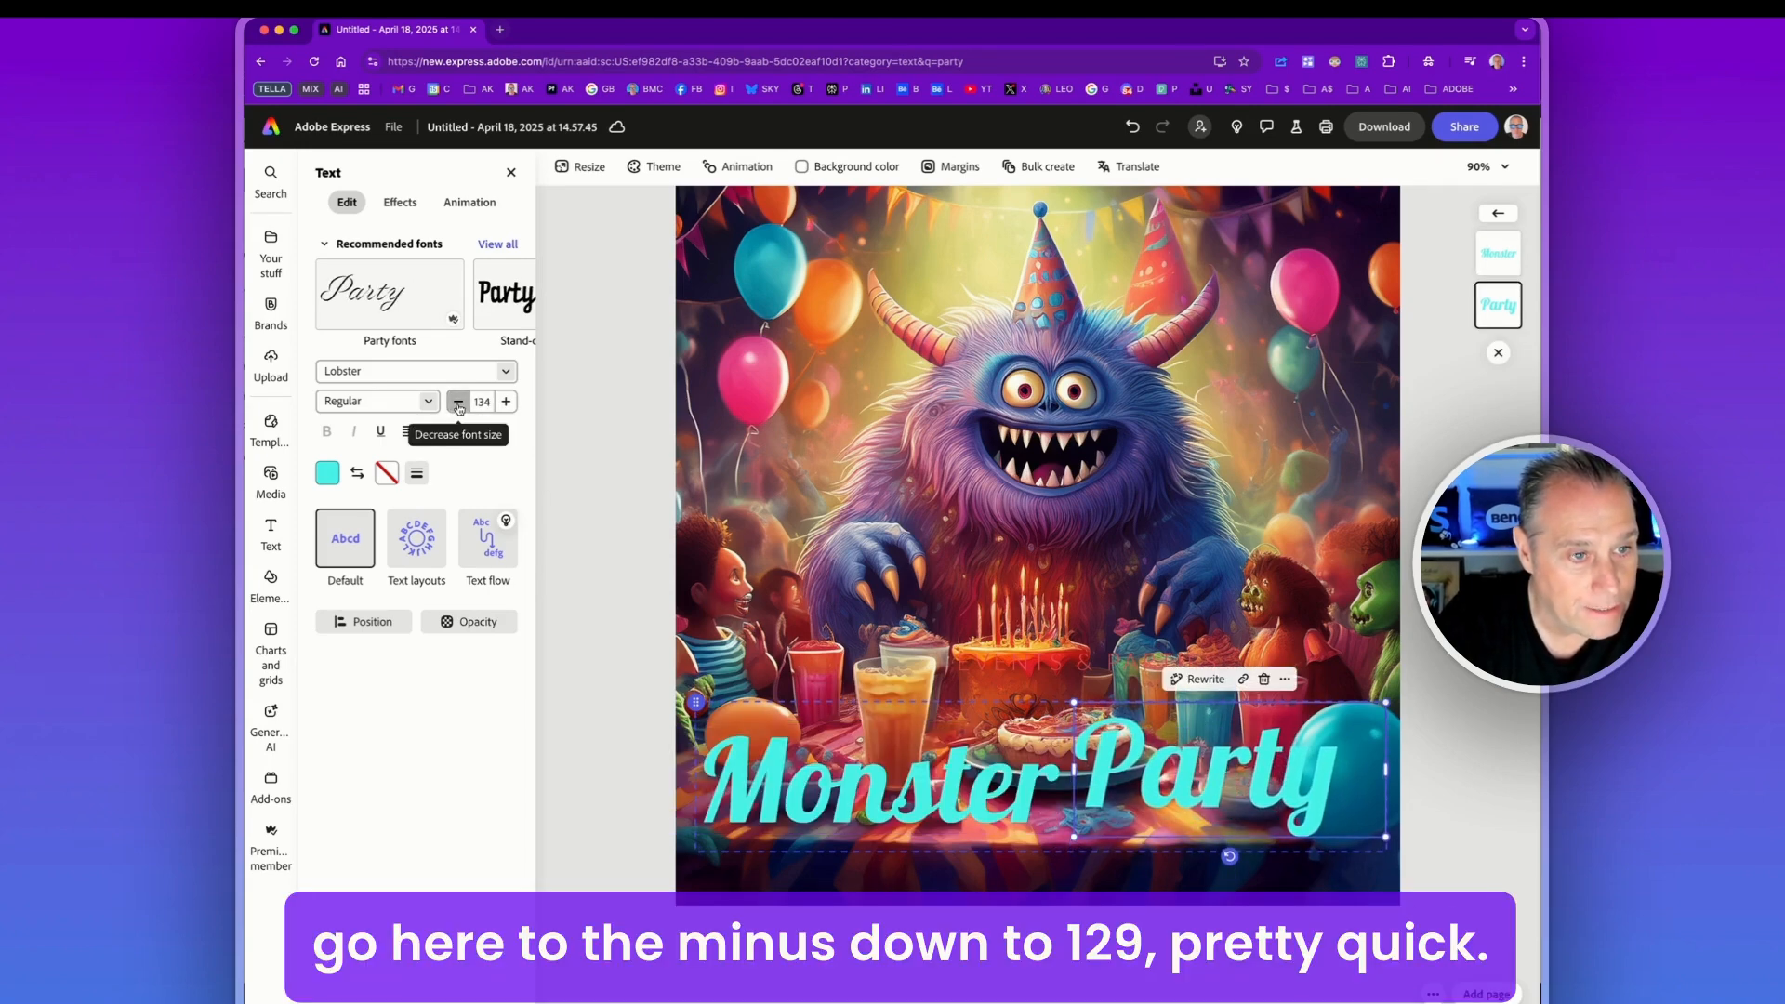
{"action": "left_click", "coordinate": [458, 403]}
{"action": "left_click", "coordinate": [458, 403]}
{"action": "left_click", "coordinate": [458, 403]}
{"action": "left_click", "coordinate": [458, 402]}
{"action": "left_click", "coordinate": [458, 402]}
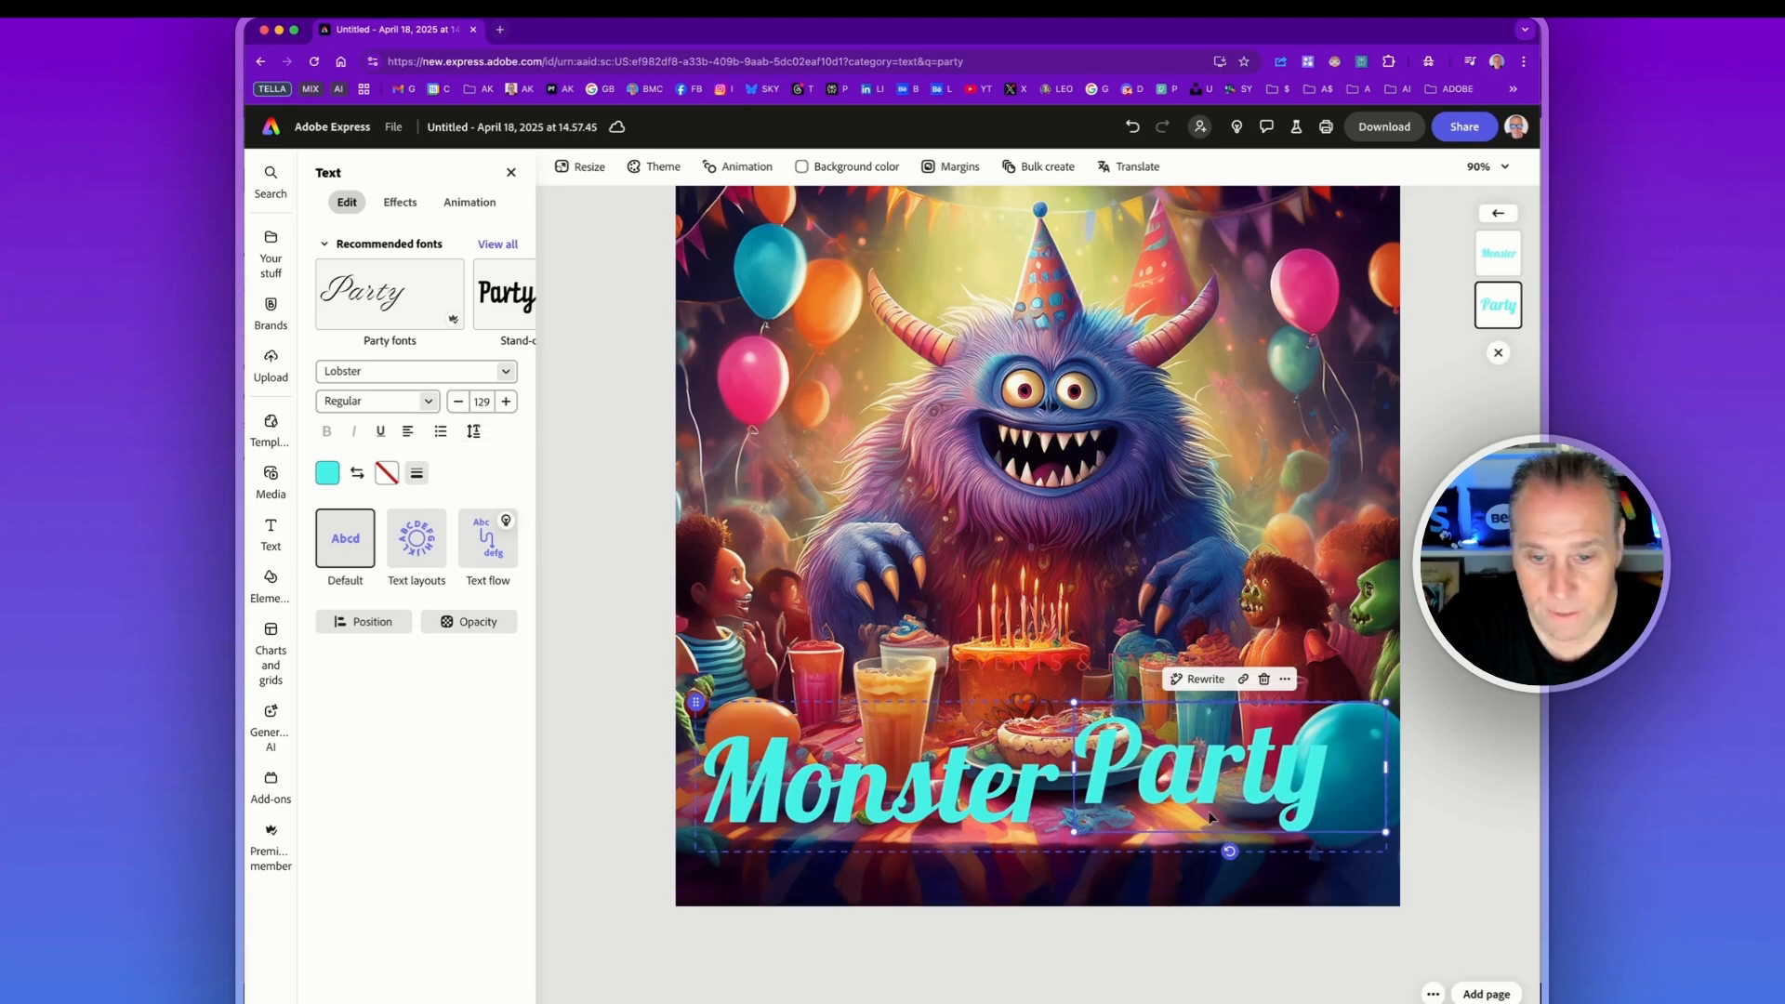
Move "Party" down slightly to line up with "Monster" and add an exclamation mark directly after the word.
{"action": "left_click_drag", "start_coordinate": [1212, 772], "coordinate": [1211, 790]}
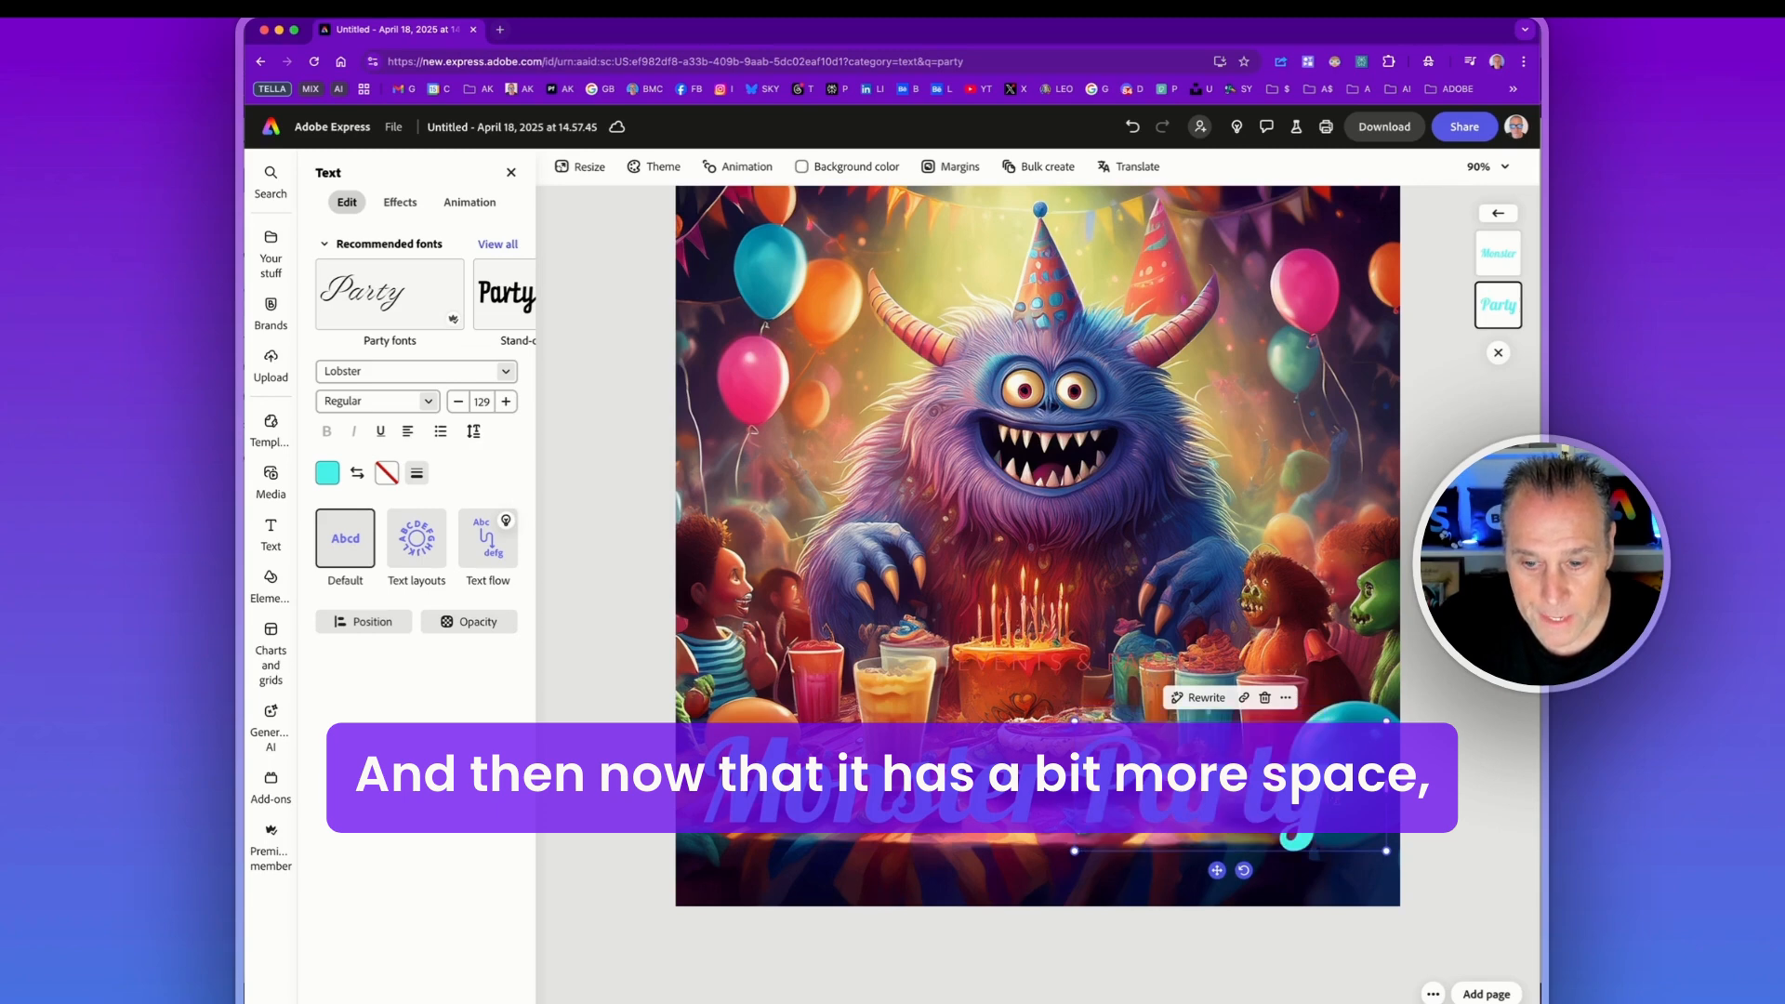
{"action": "type", "text": "!"}
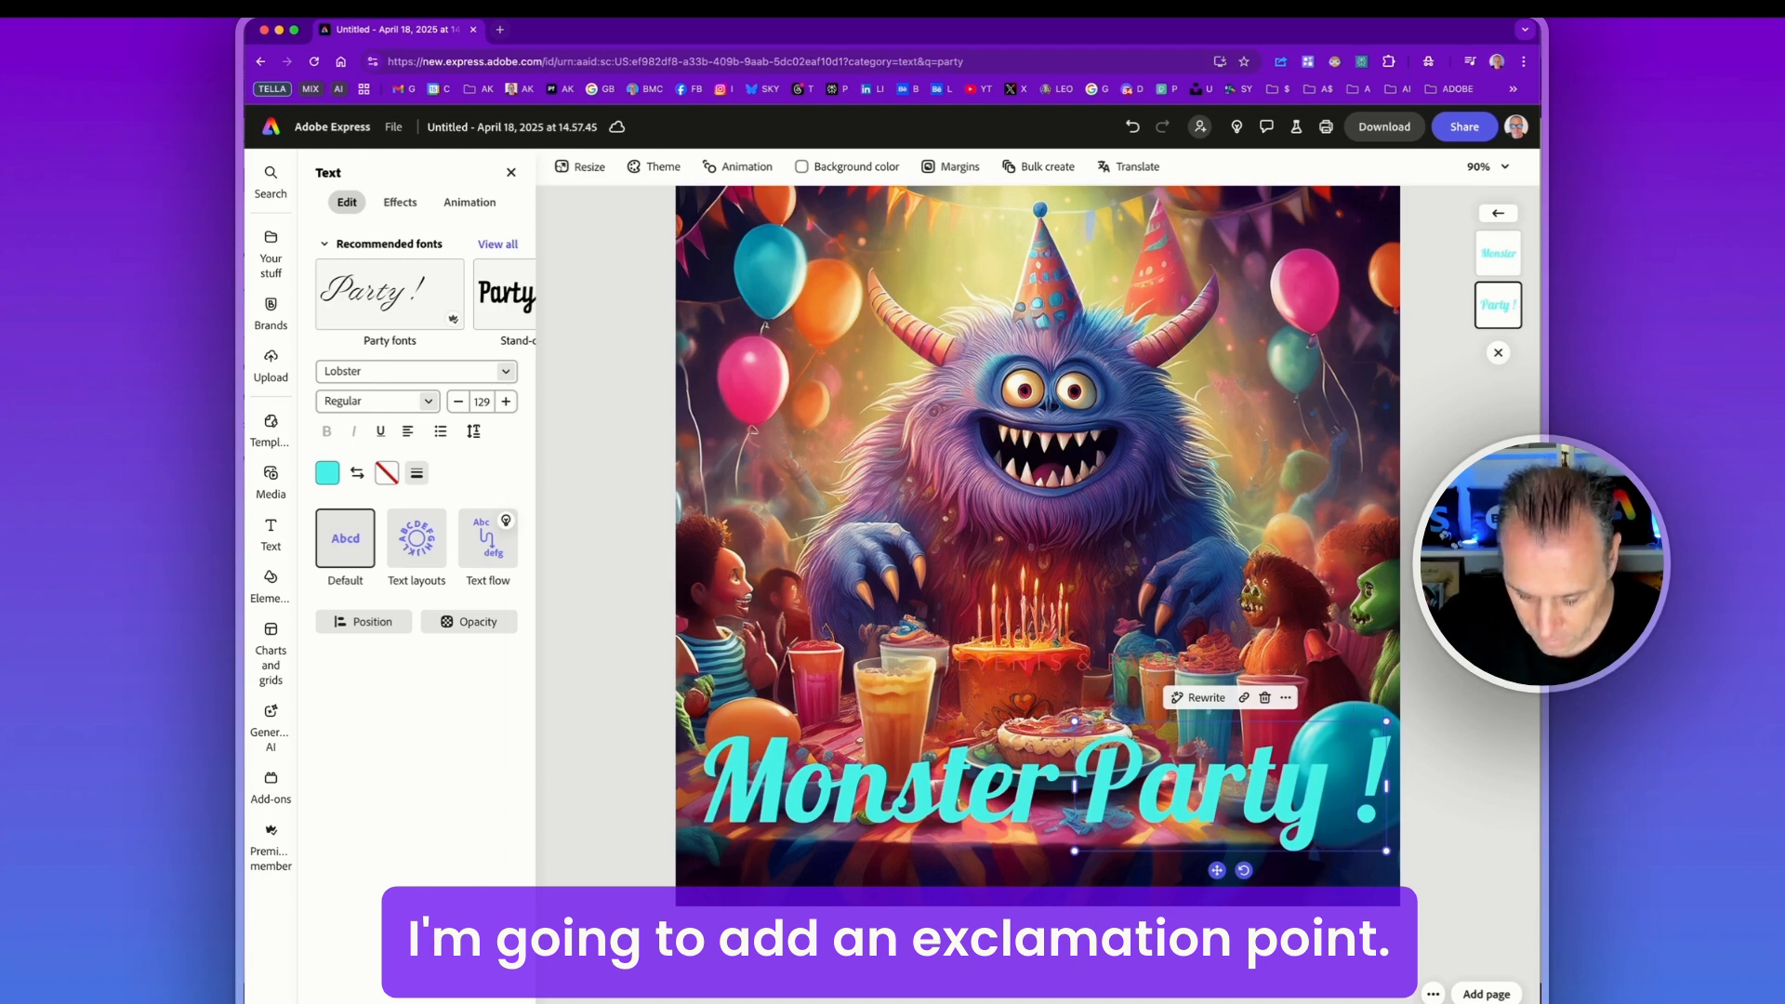
{"action": "key", "text": "BackSpace"}
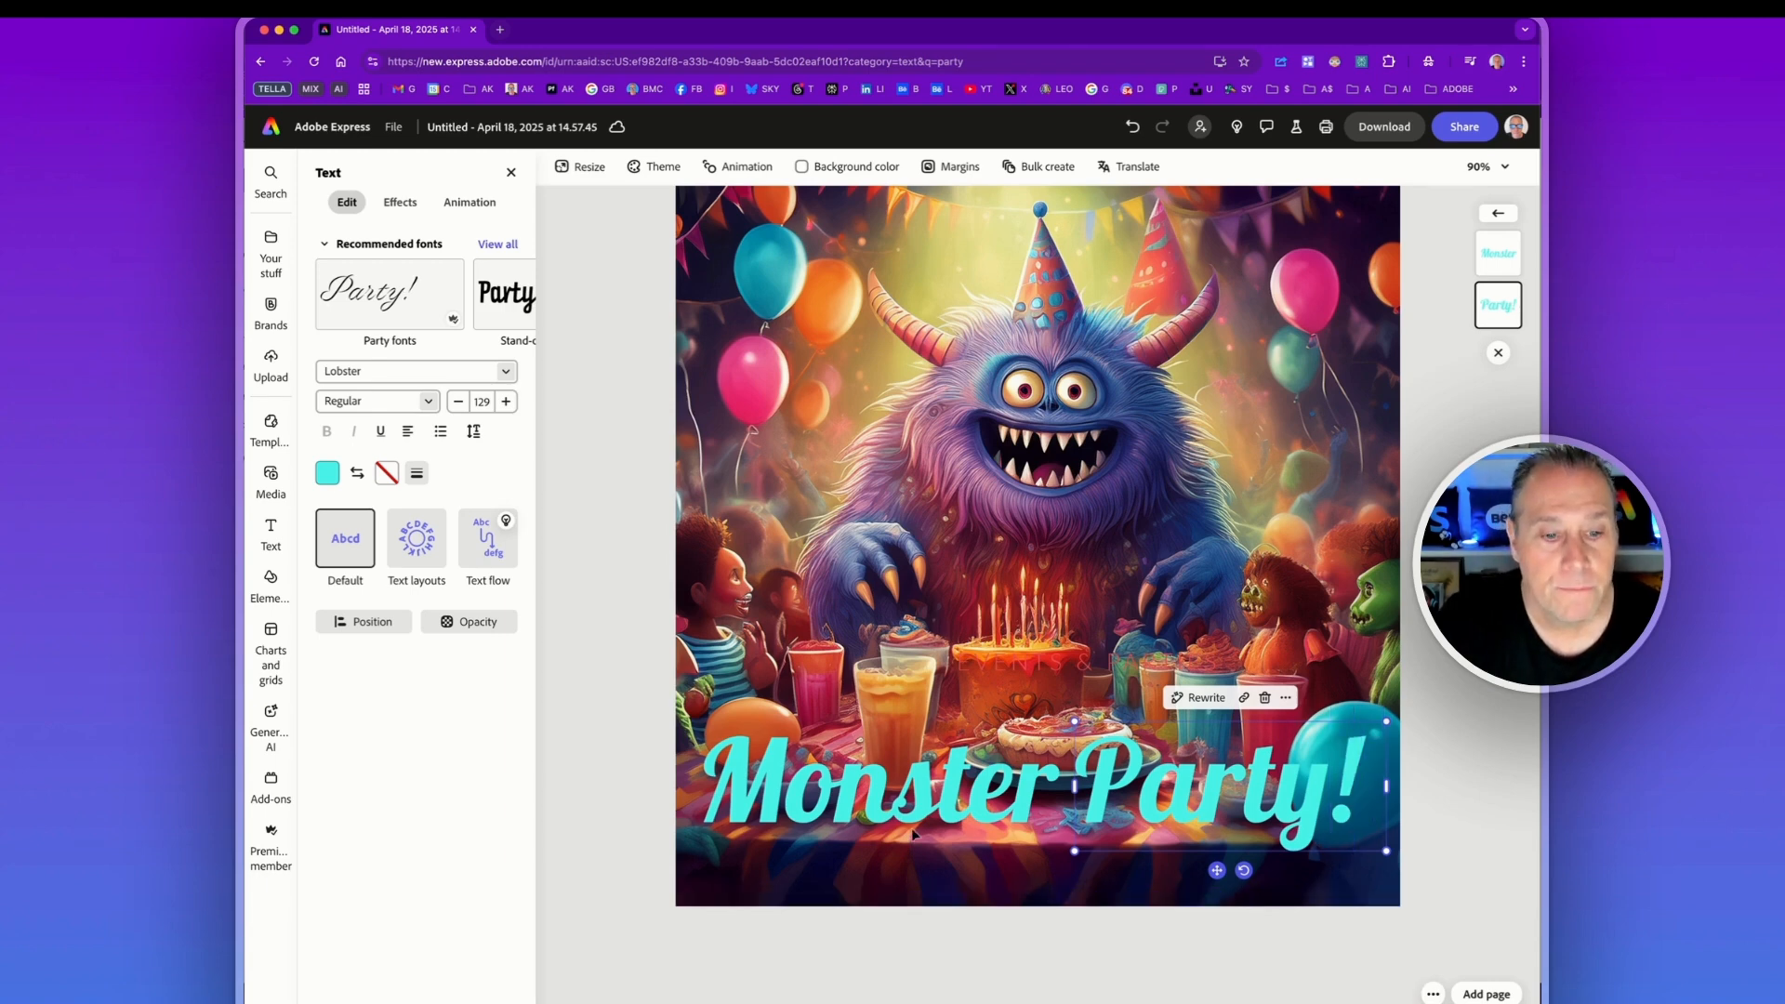
Try to select both title words together and look through the grouping and layer-order options for the text.
{"action": "left_click", "coordinate": [785, 778], "text": "shift"}
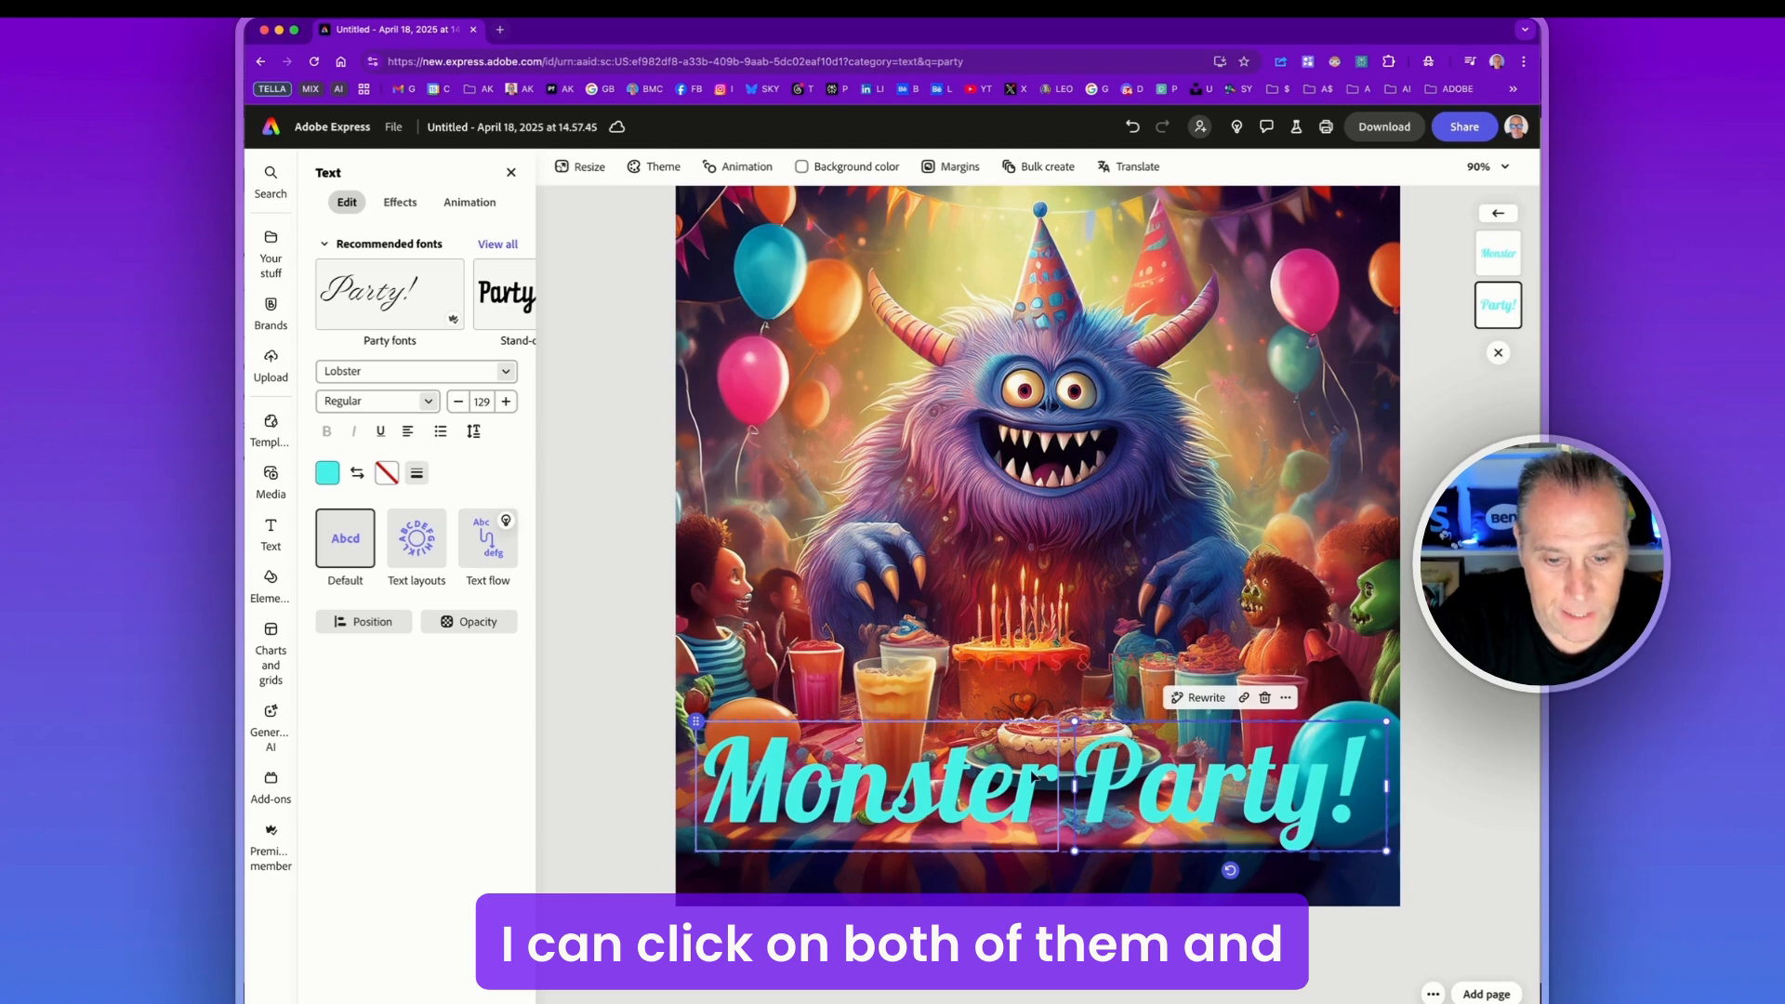
{"action": "left_click", "coordinate": [1150, 780], "text": "shift"}
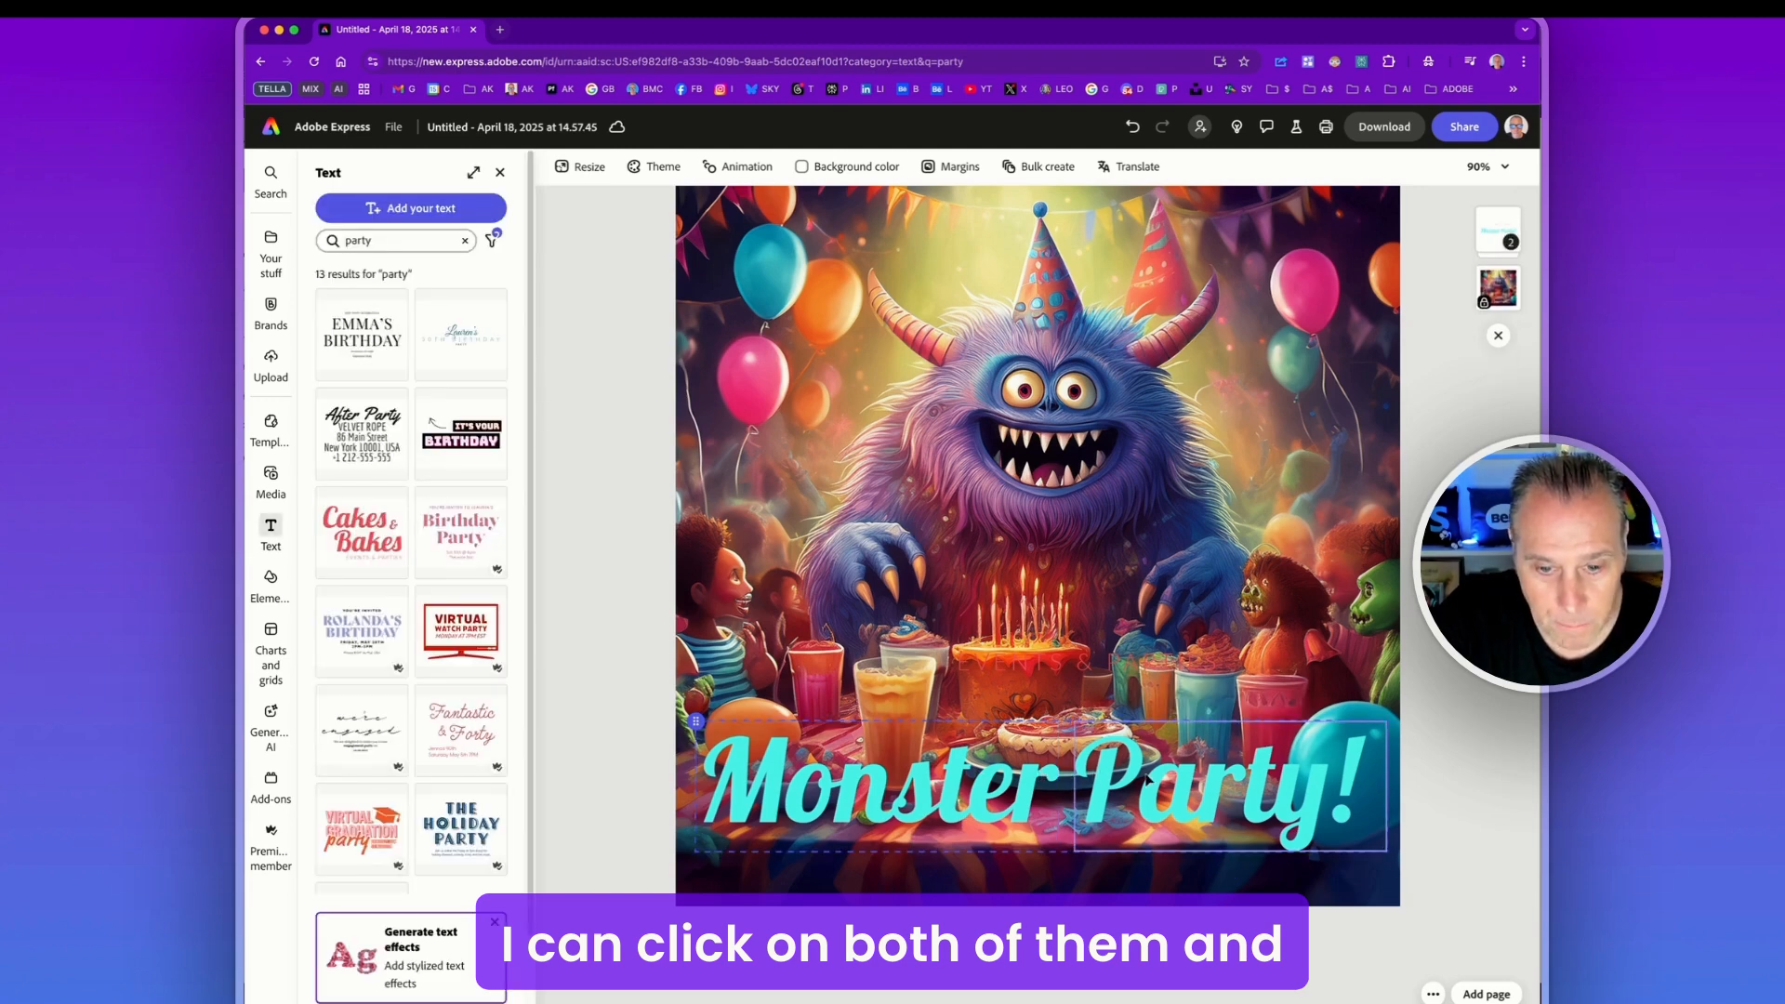
{"action": "right_click", "coordinate": [1081, 765]}
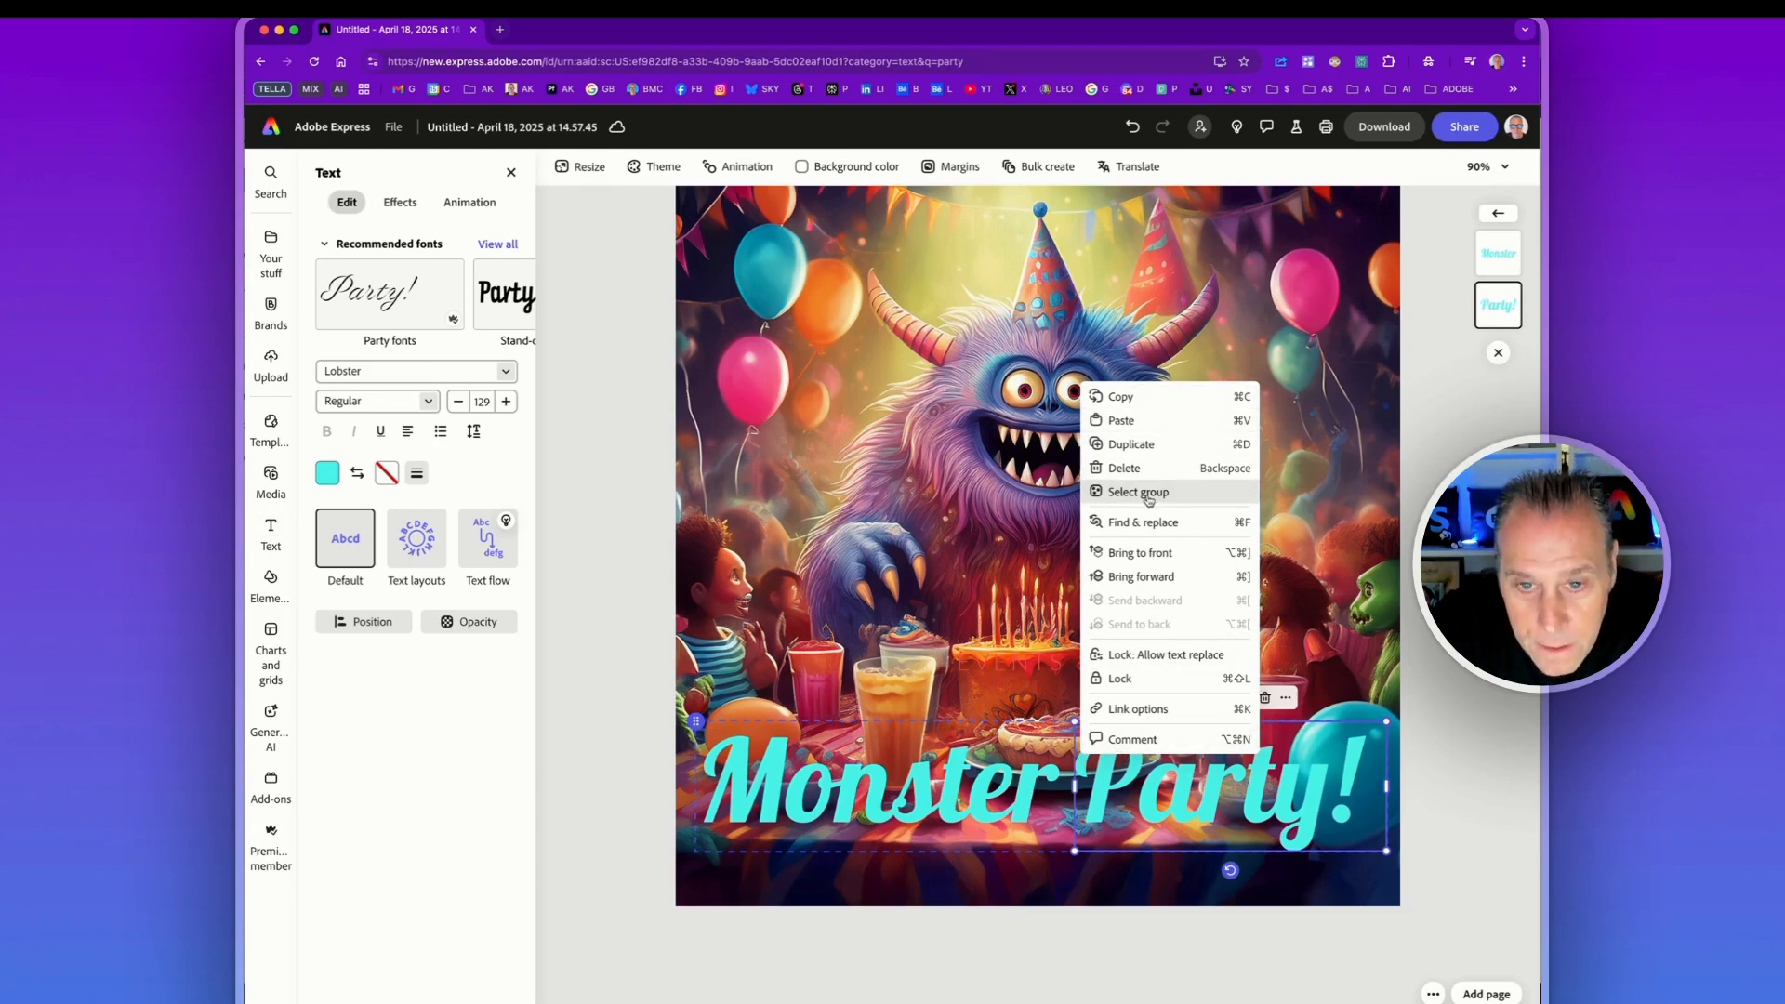
{"action": "left_click", "coordinate": [987, 808]}
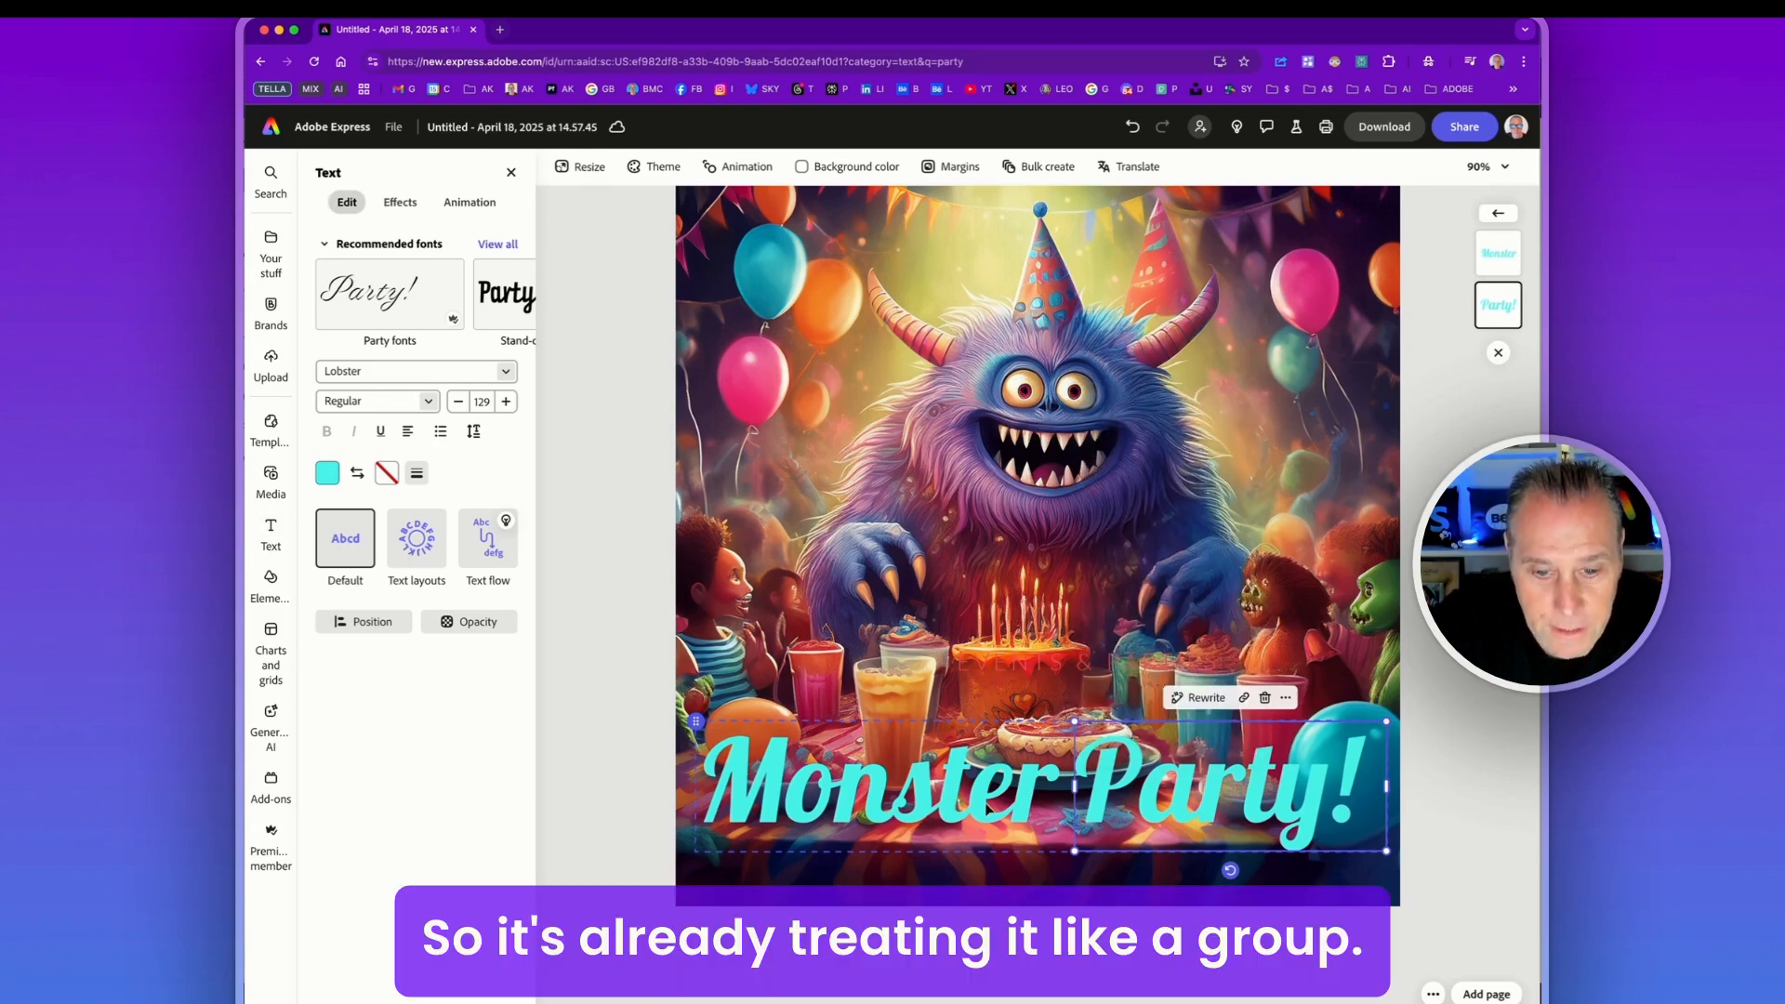
{"action": "left_click", "coordinate": [1286, 698]}
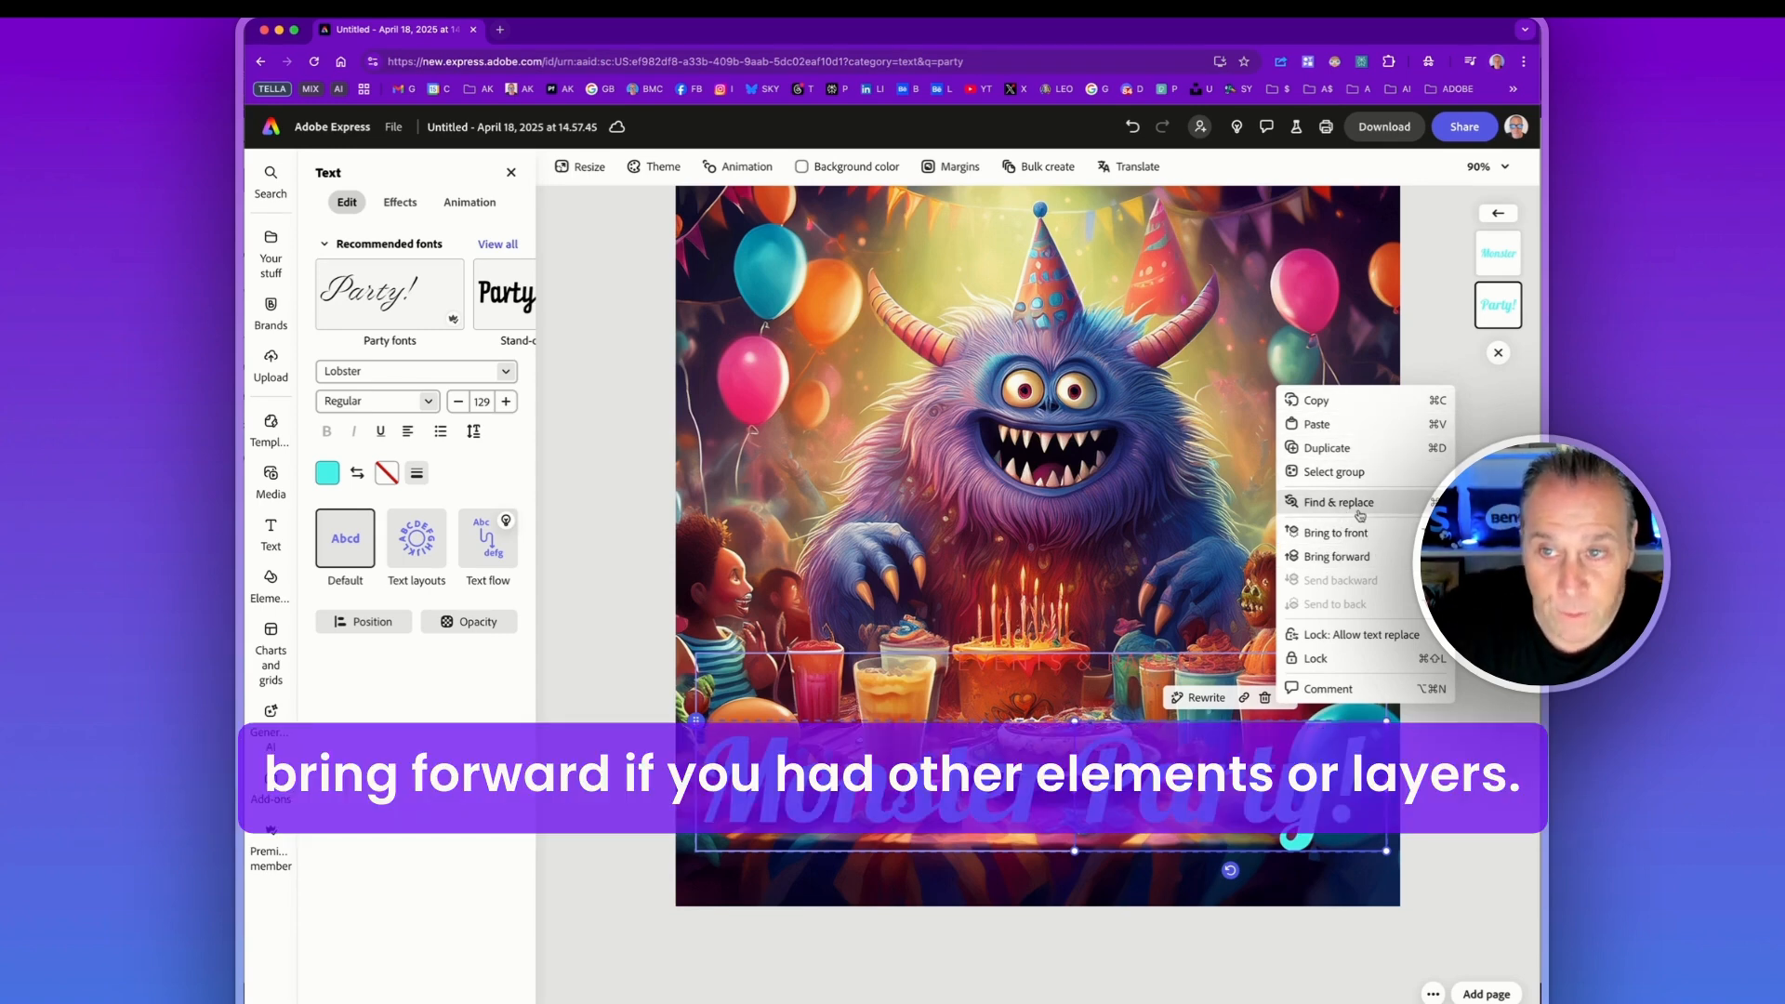
{"action": "left_click", "coordinate": [867, 588]}
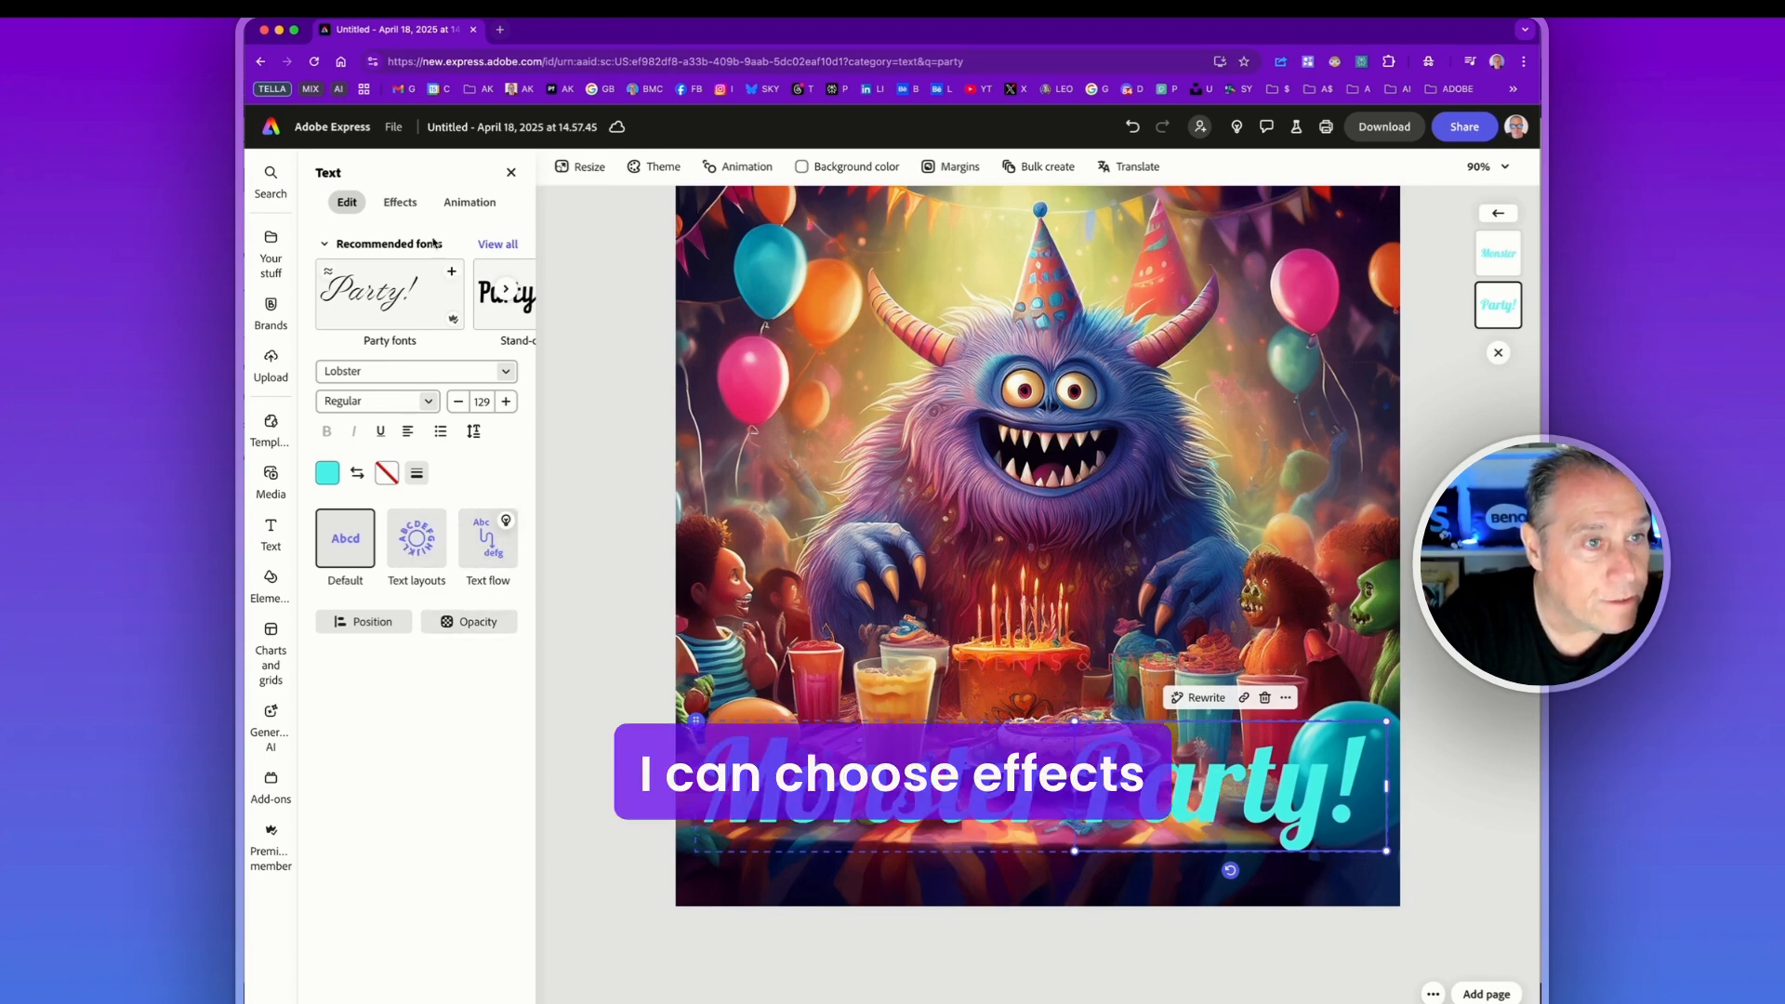
Apply a custom shadow effect to "Party!" with the distance set to 6.
{"action": "left_click", "coordinate": [403, 203]}
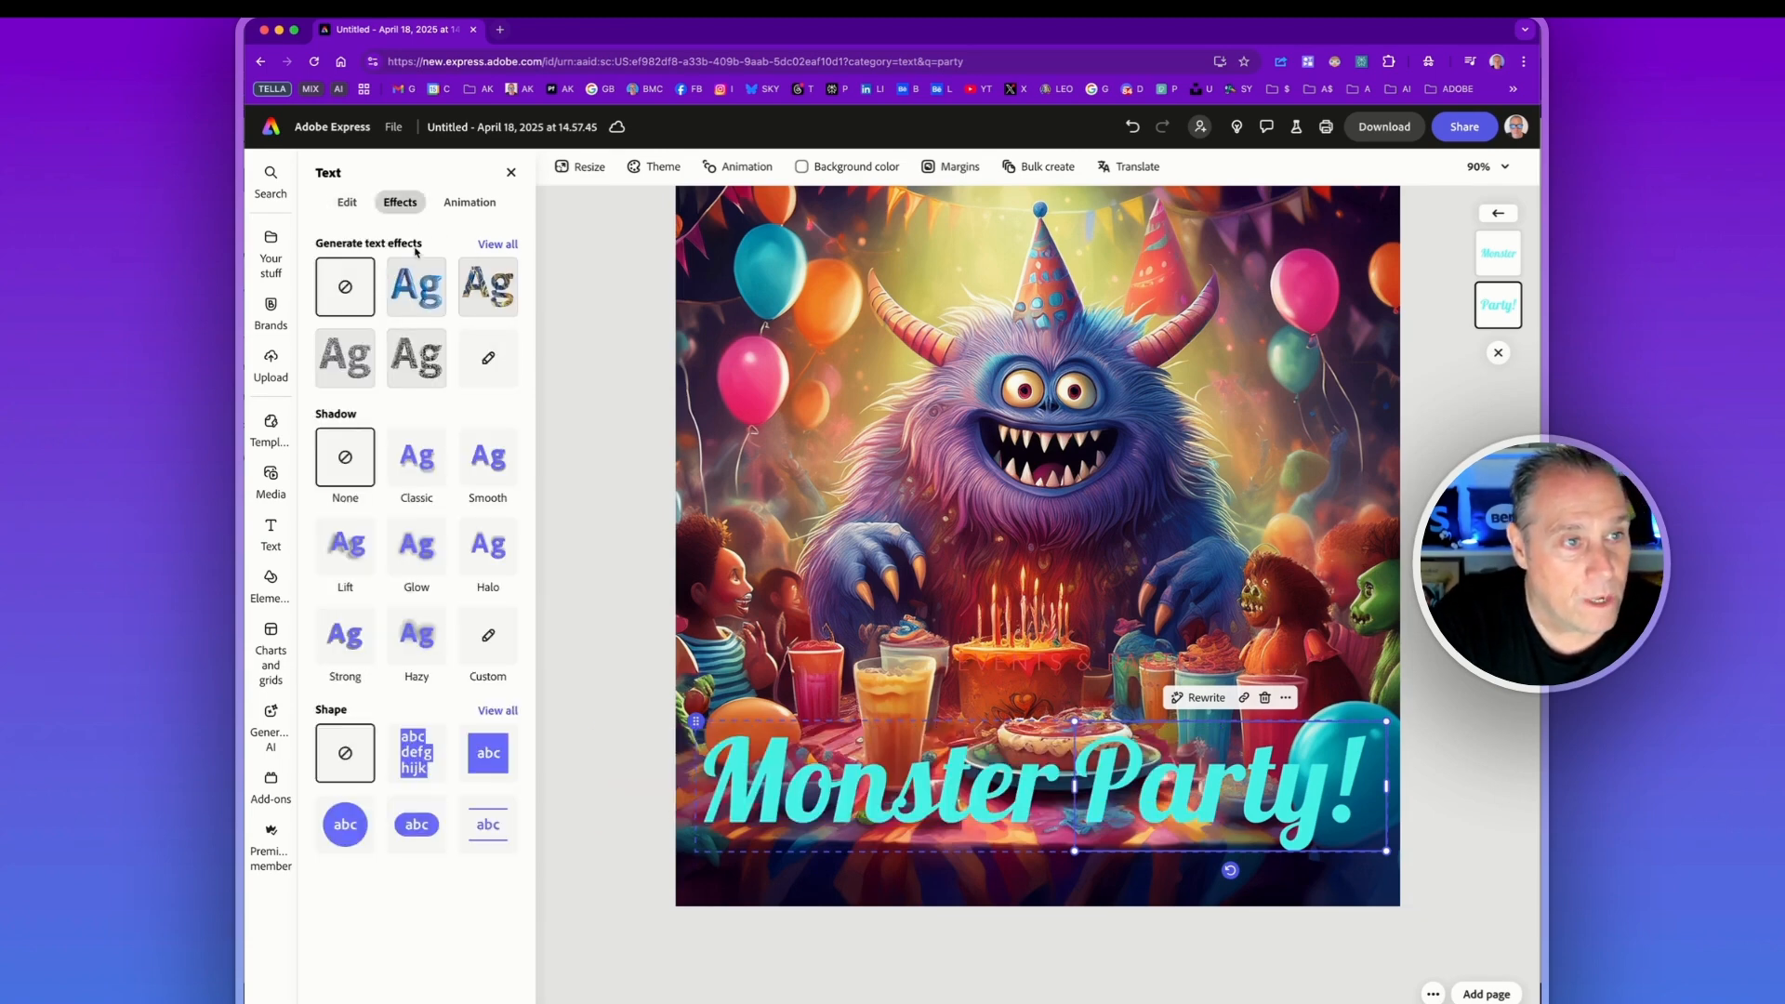
{"action": "left_click", "coordinate": [488, 635]}
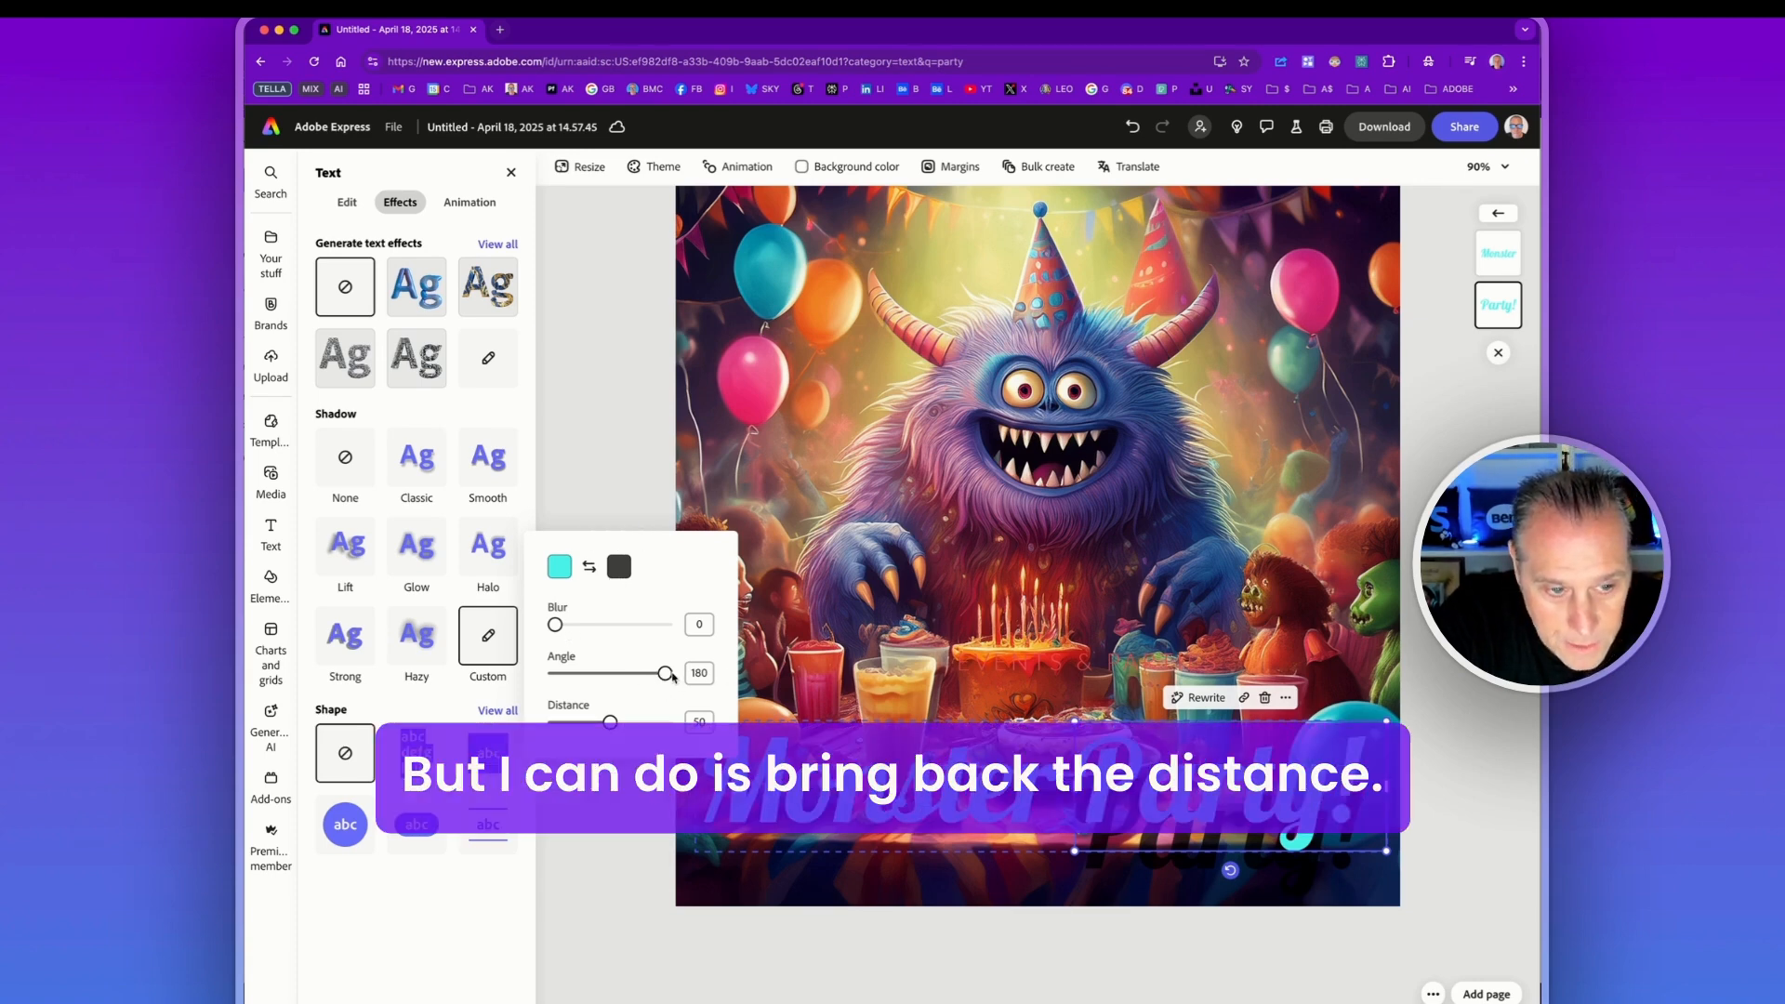
{"action": "left_click_drag", "start_coordinate": [611, 726], "coordinate": [557, 723]}
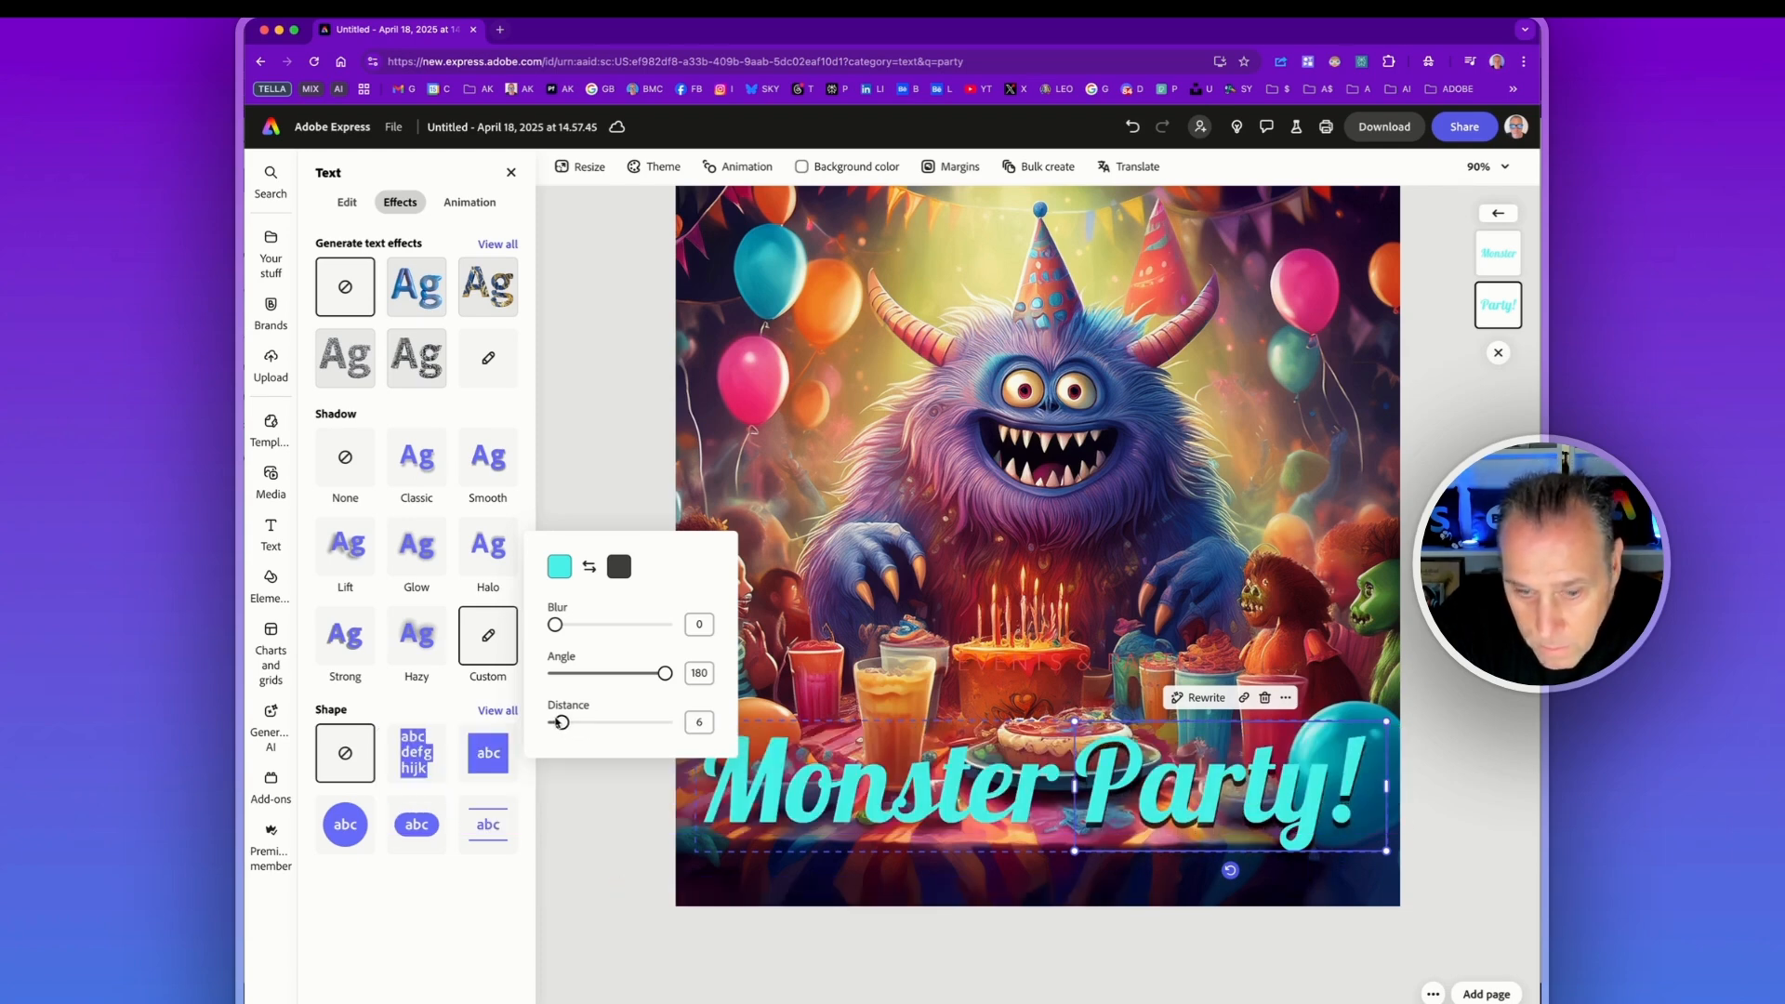
Give the word "Monster" a matching custom shadow with a distance of 6 and deselect the text.
{"action": "left_click", "coordinate": [863, 806]}
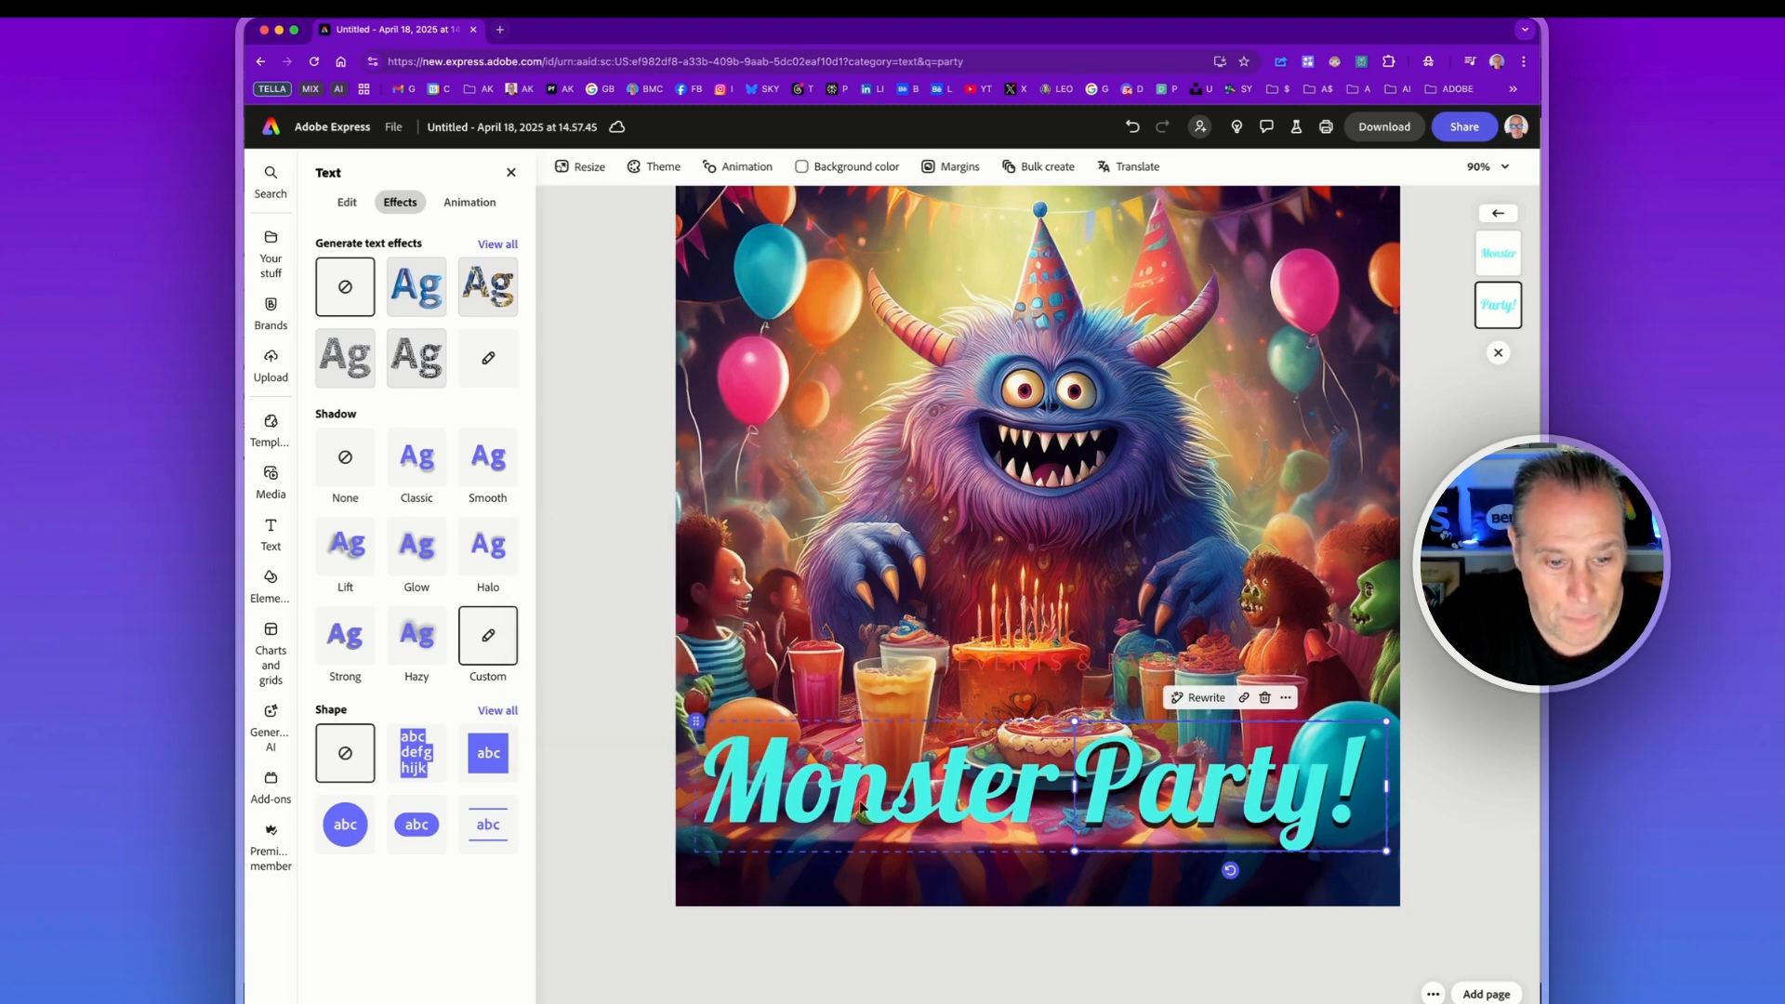
{"action": "left_click", "coordinate": [860, 807]}
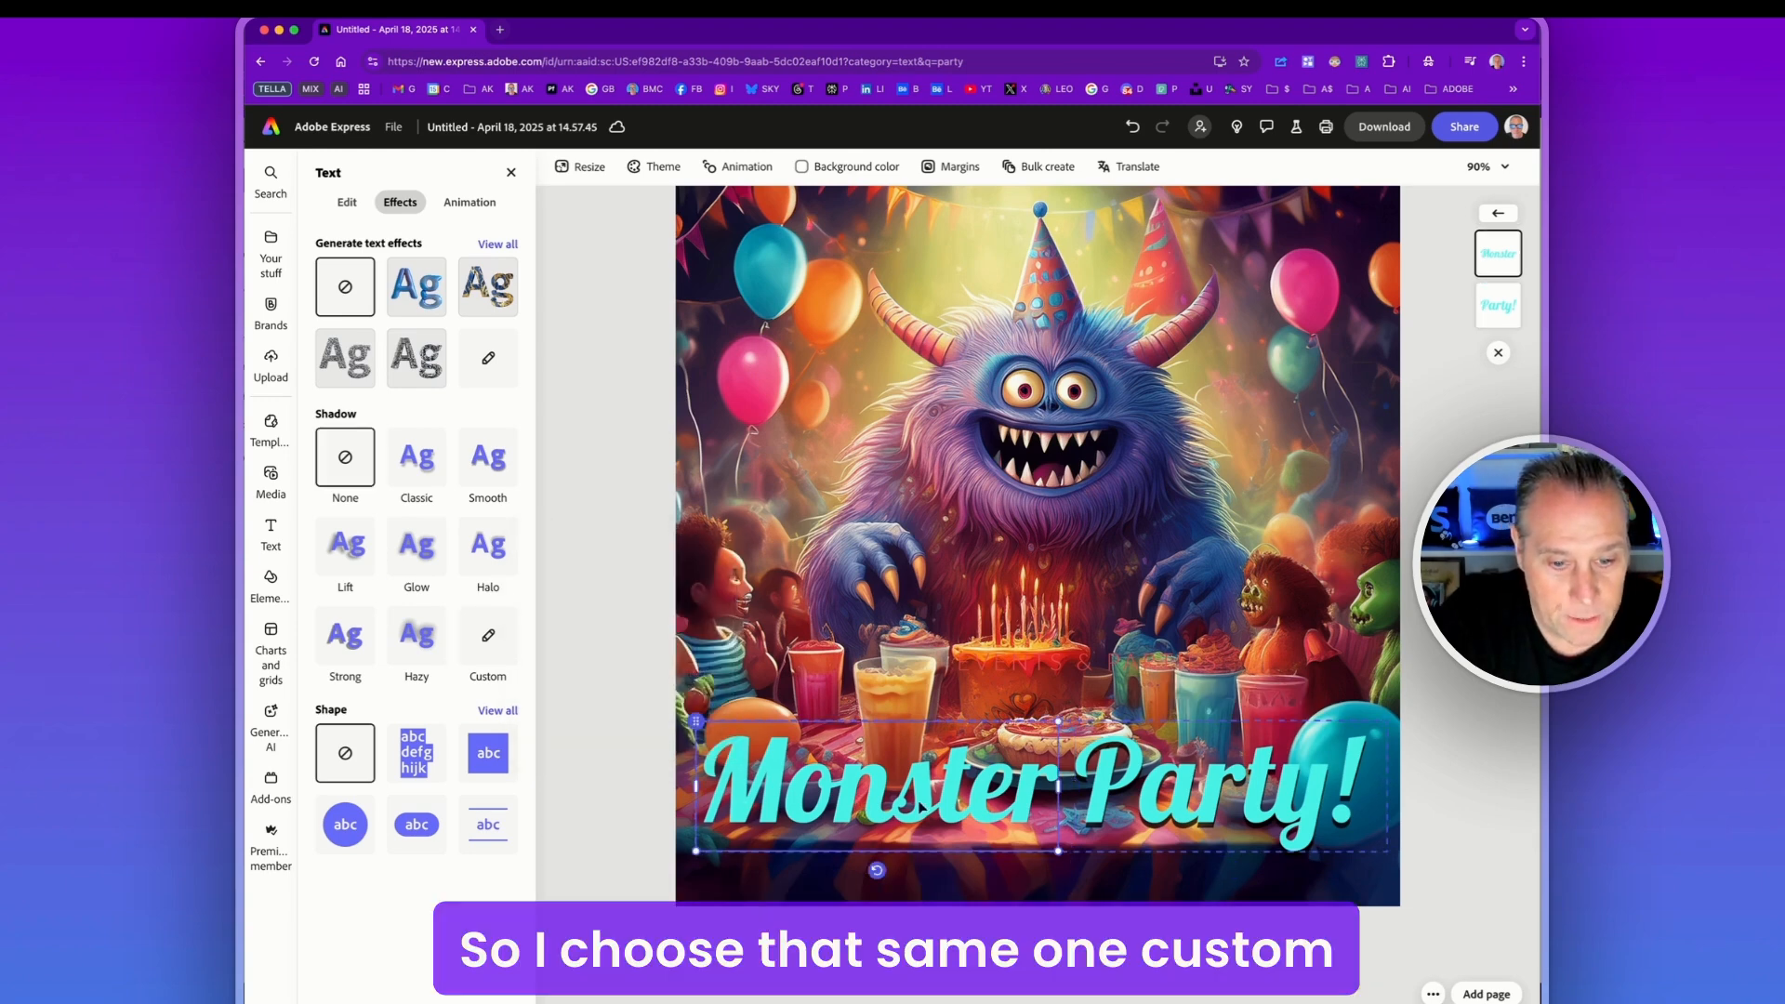
{"action": "left_click", "coordinate": [488, 642]}
{"action": "left_click_drag", "start_coordinate": [610, 724], "coordinate": [556, 726]}
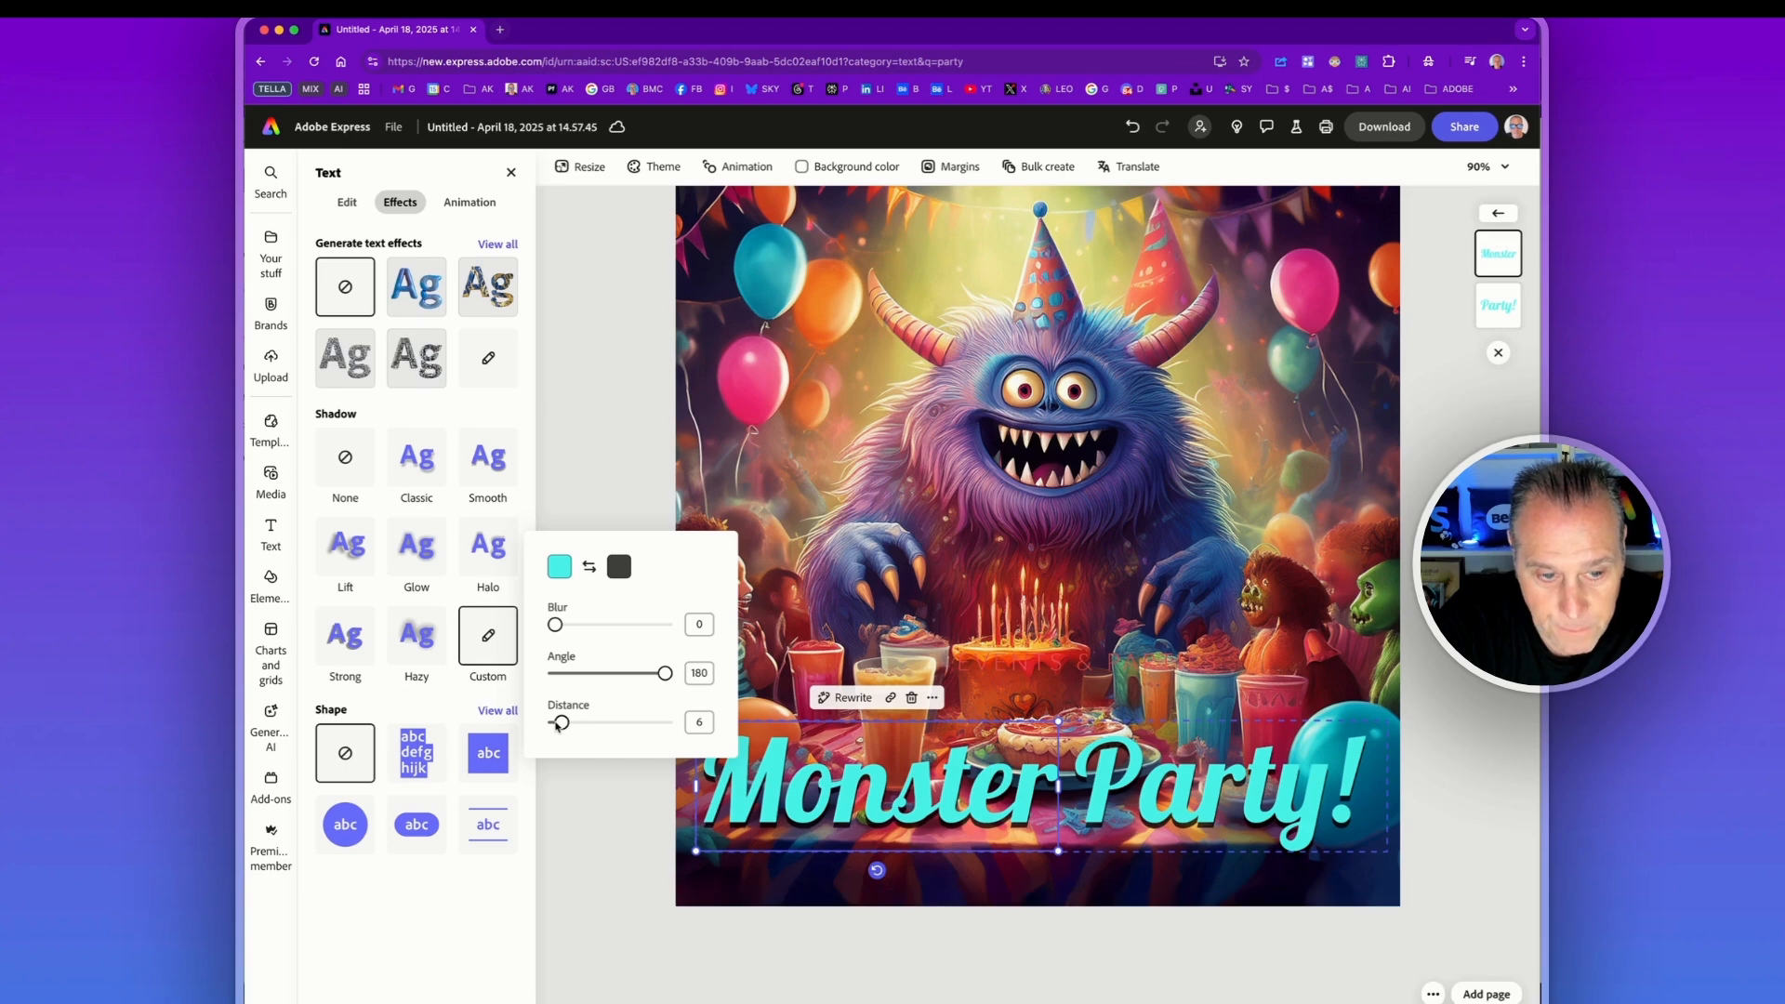
{"action": "left_click", "coordinate": [641, 816]}
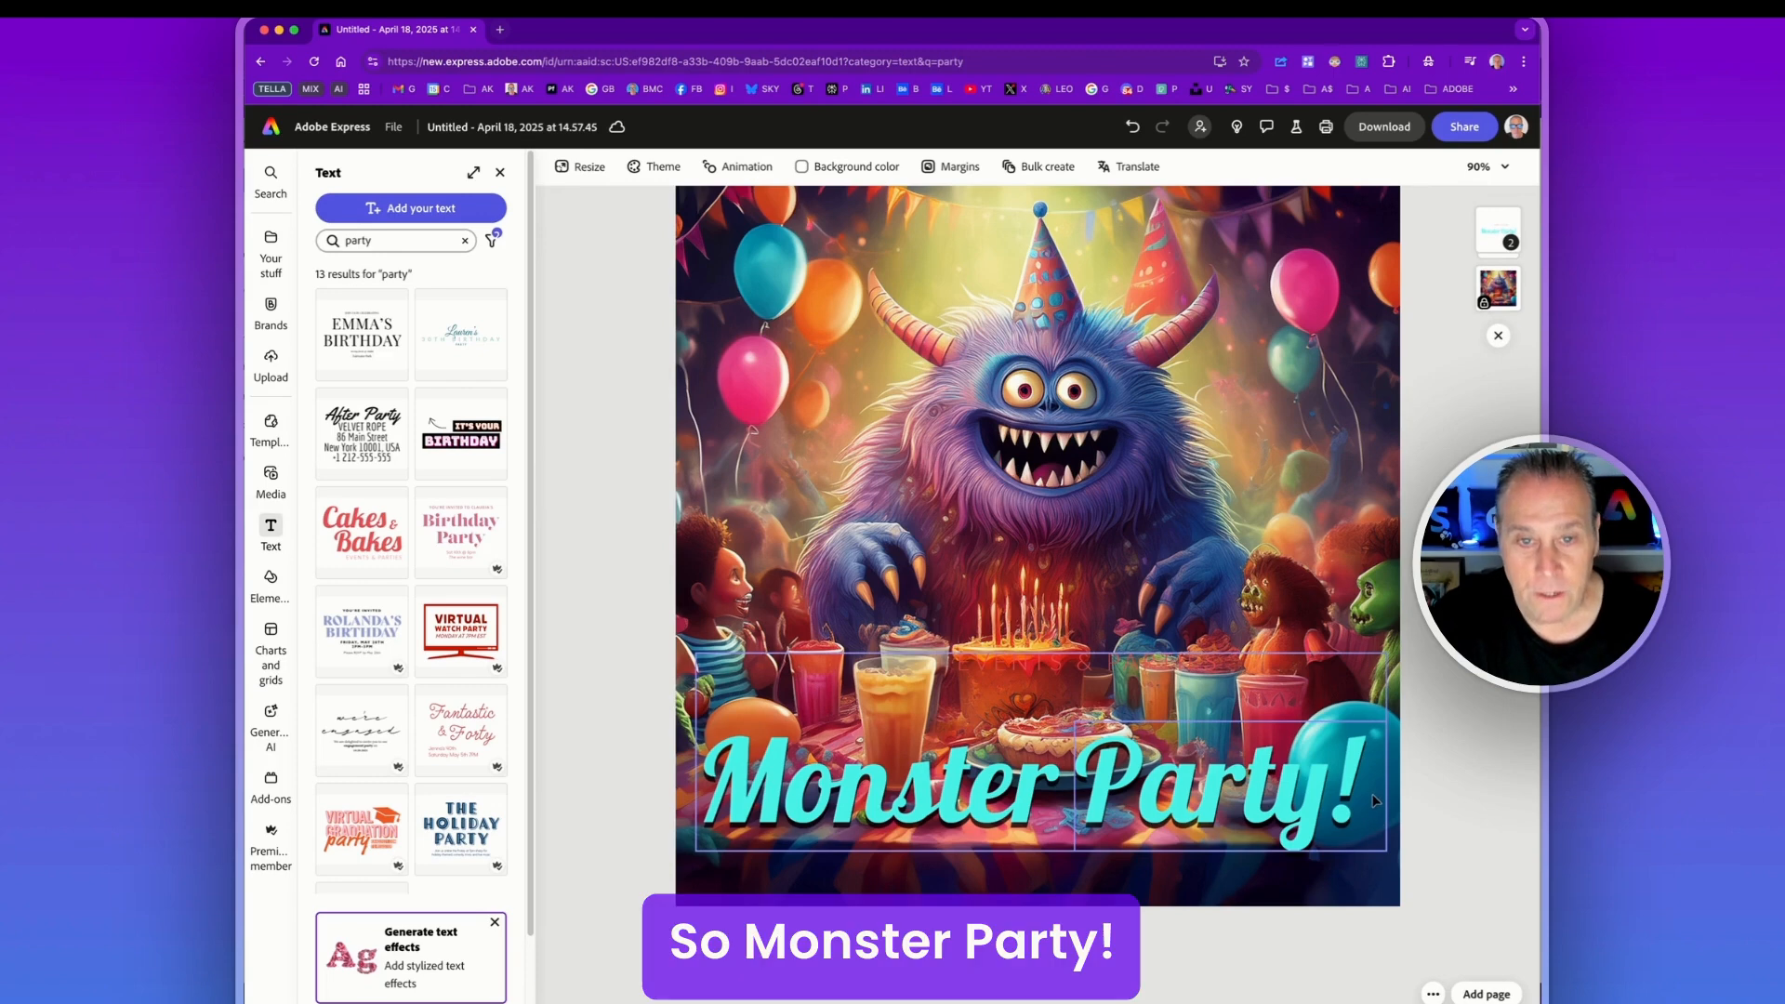